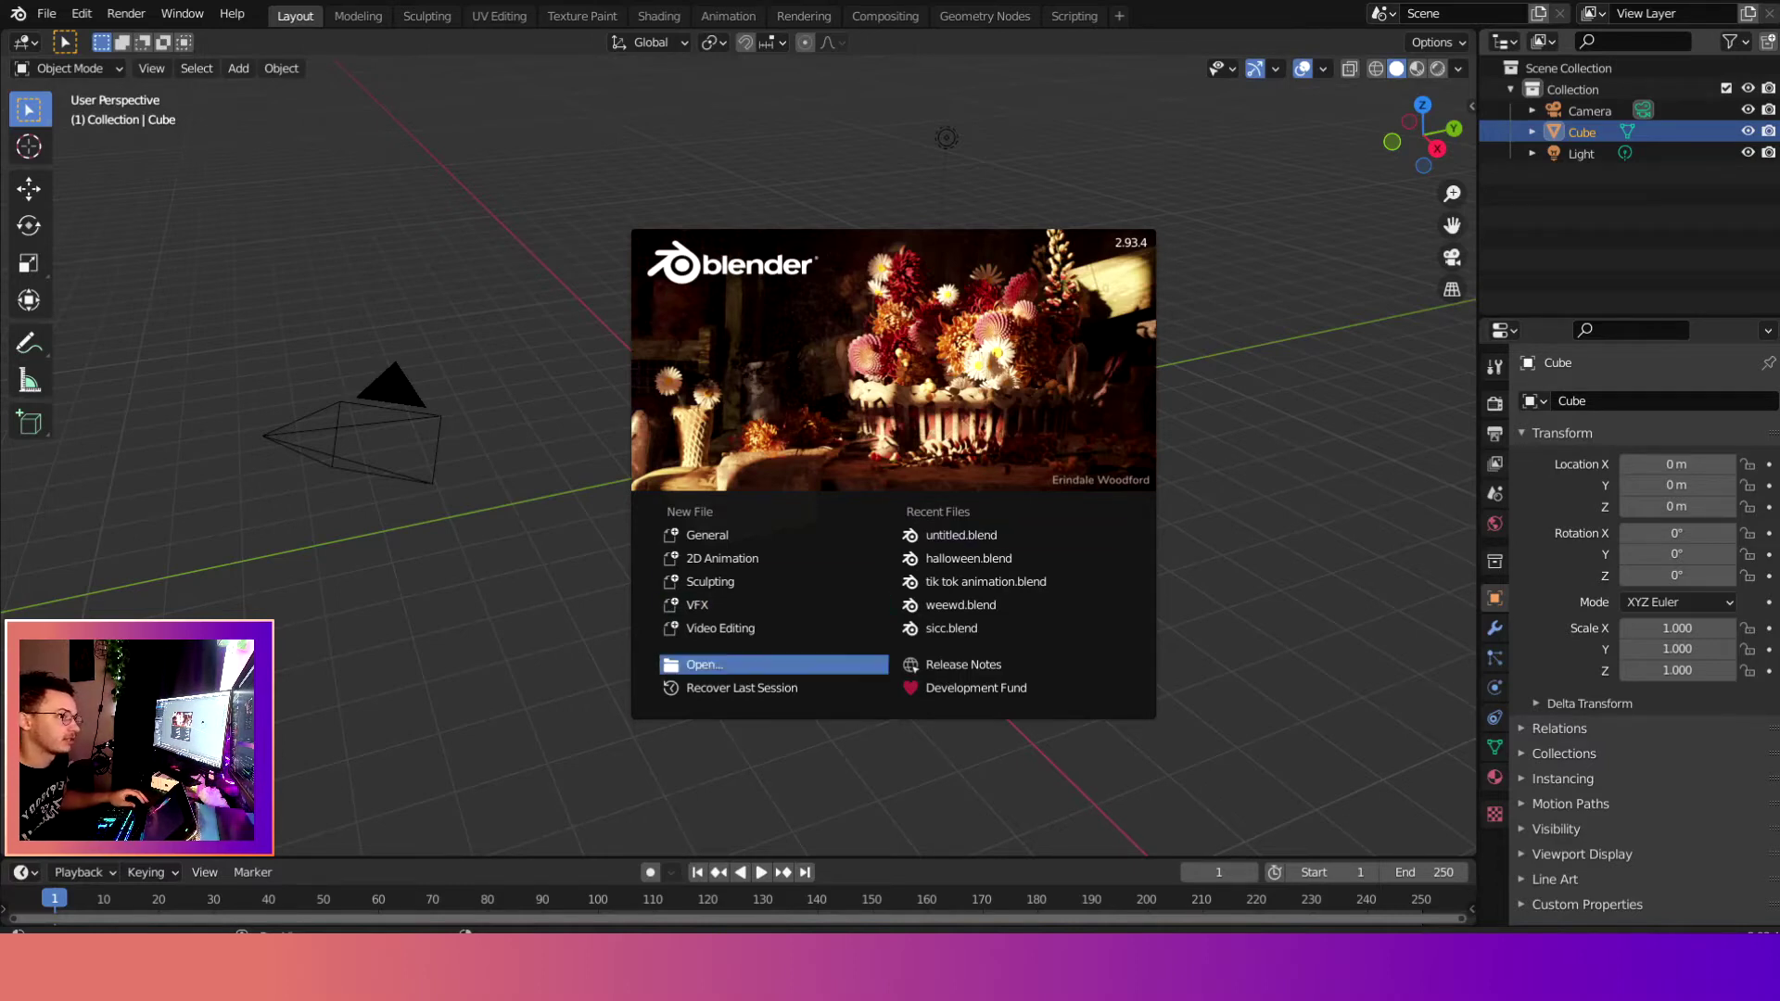
# Step: Create a new 2D Animation file and set the pencil brush strength to 1.000
pyautogui.click(788, 556)
pyautogui.scroll(-8, 358, 547)
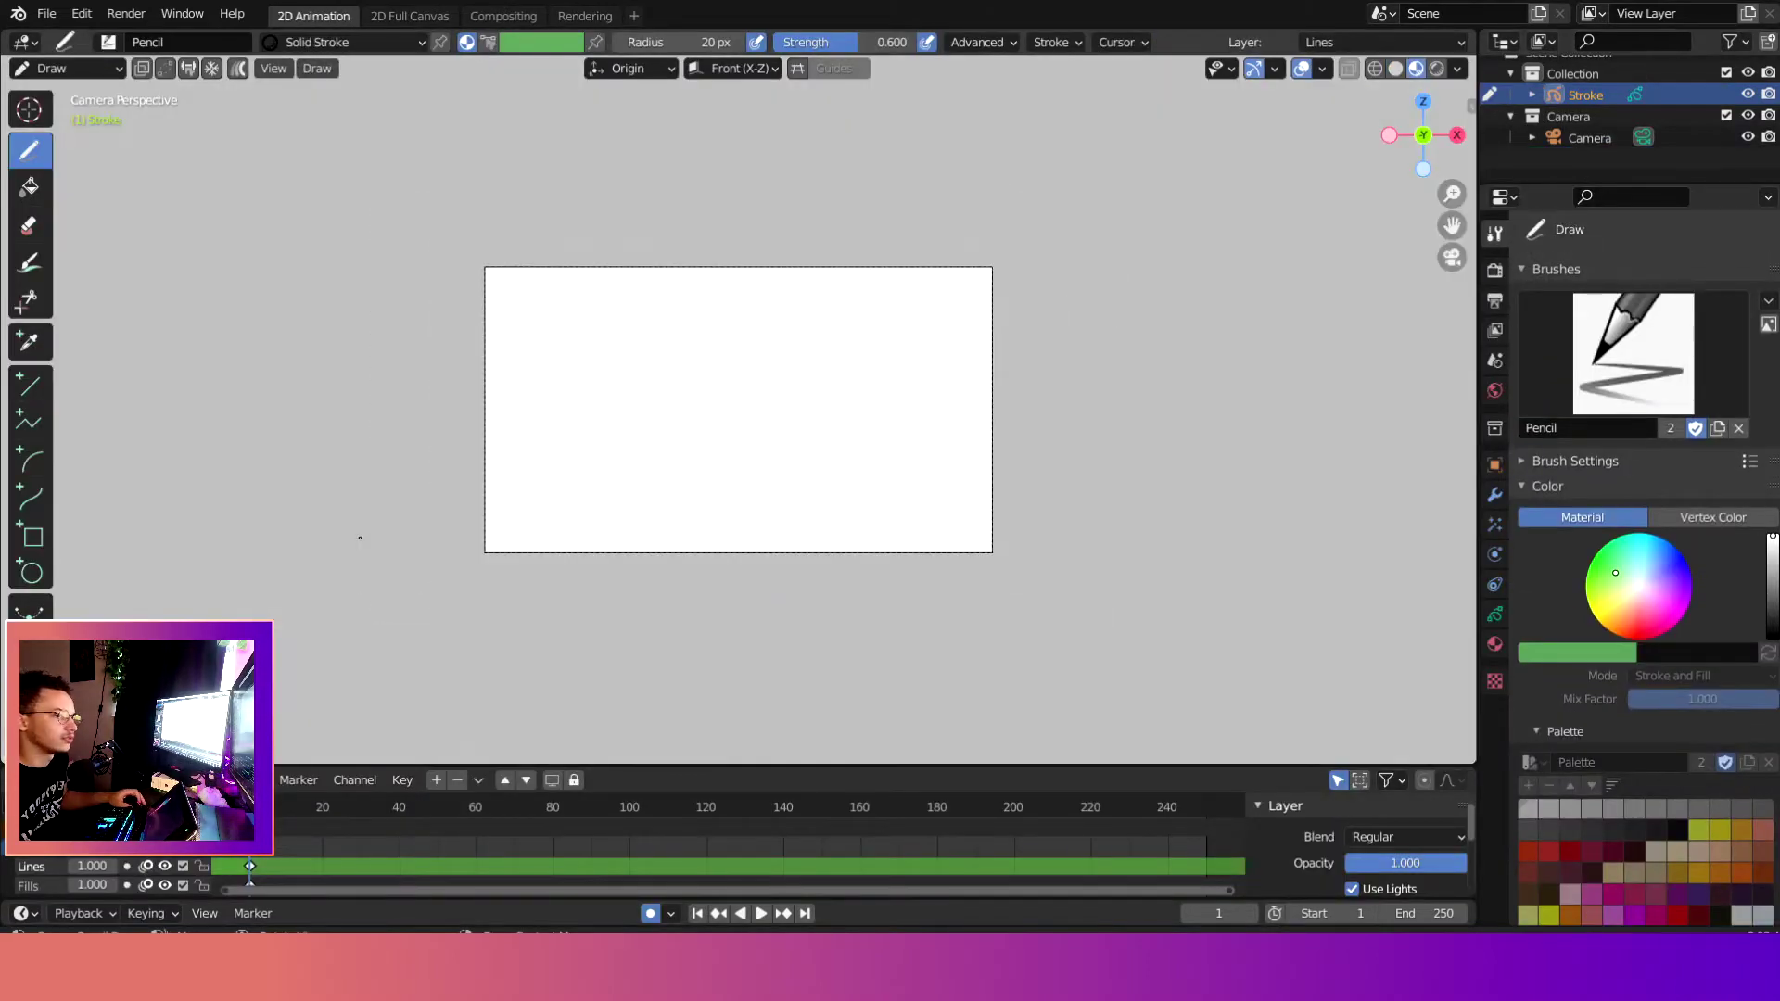
pyautogui.scroll(3, 360, 538)
pyautogui.scroll(2, 360, 537)
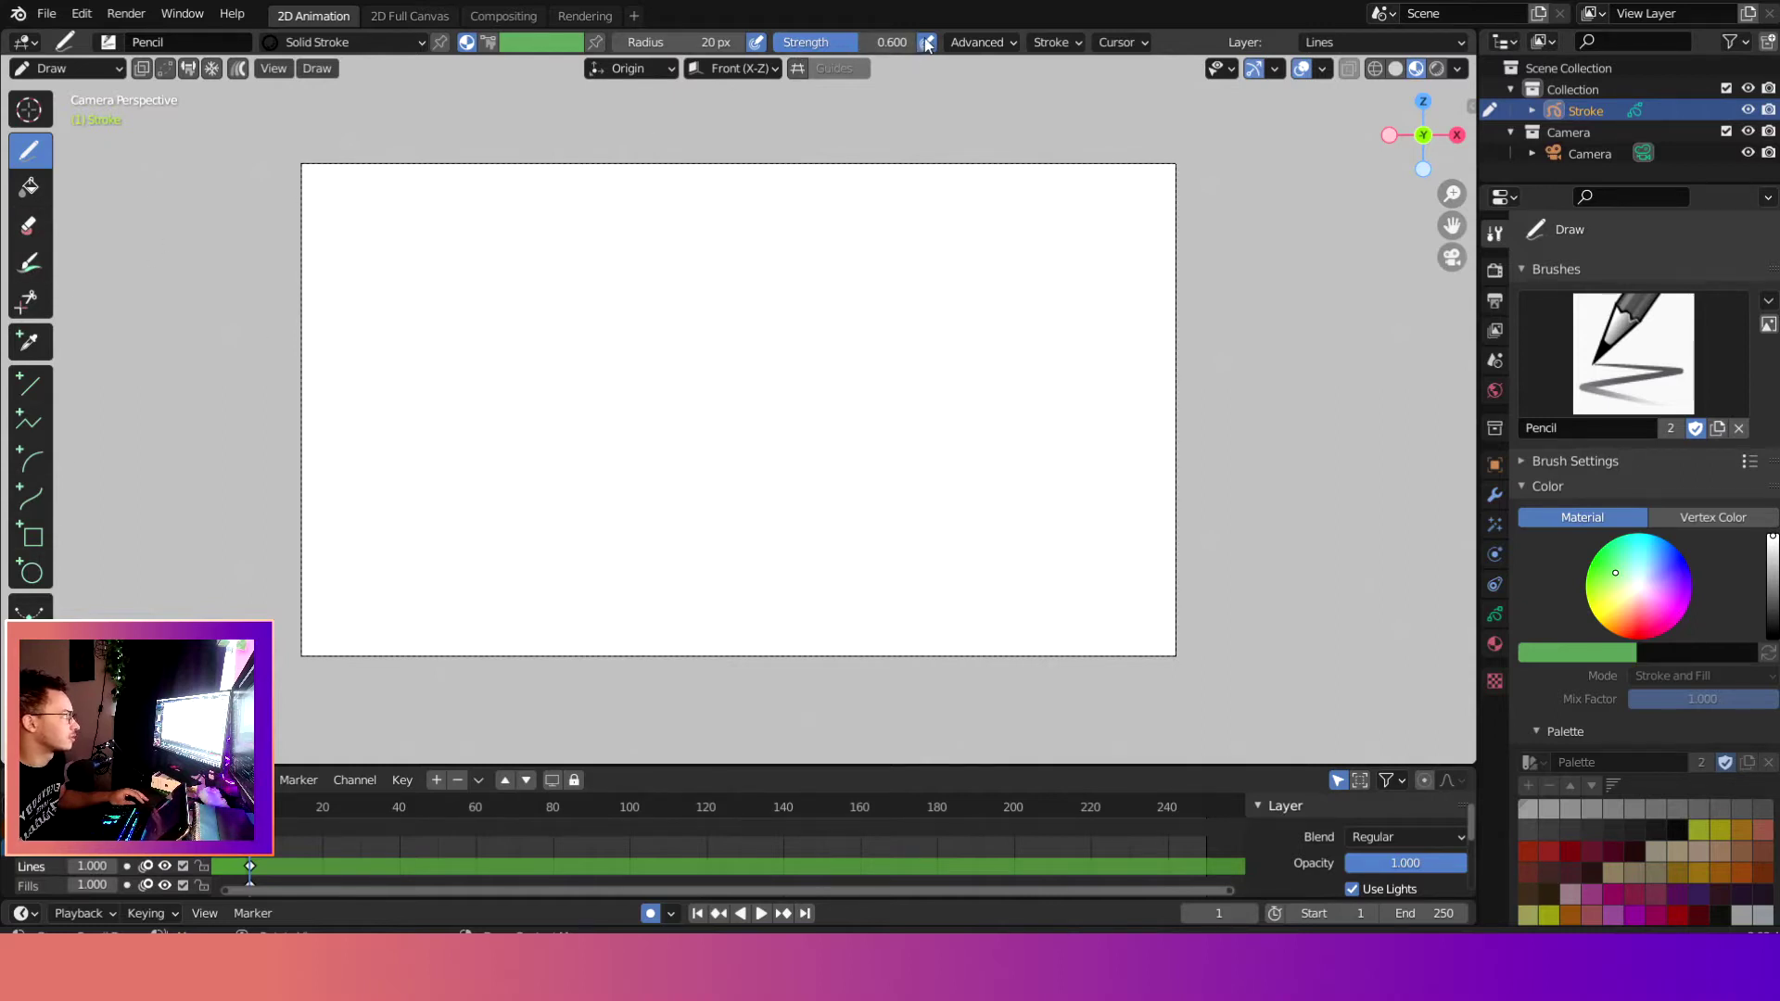
pyautogui.moveTo(857, 42); pyautogui.dragTo(918, 41)
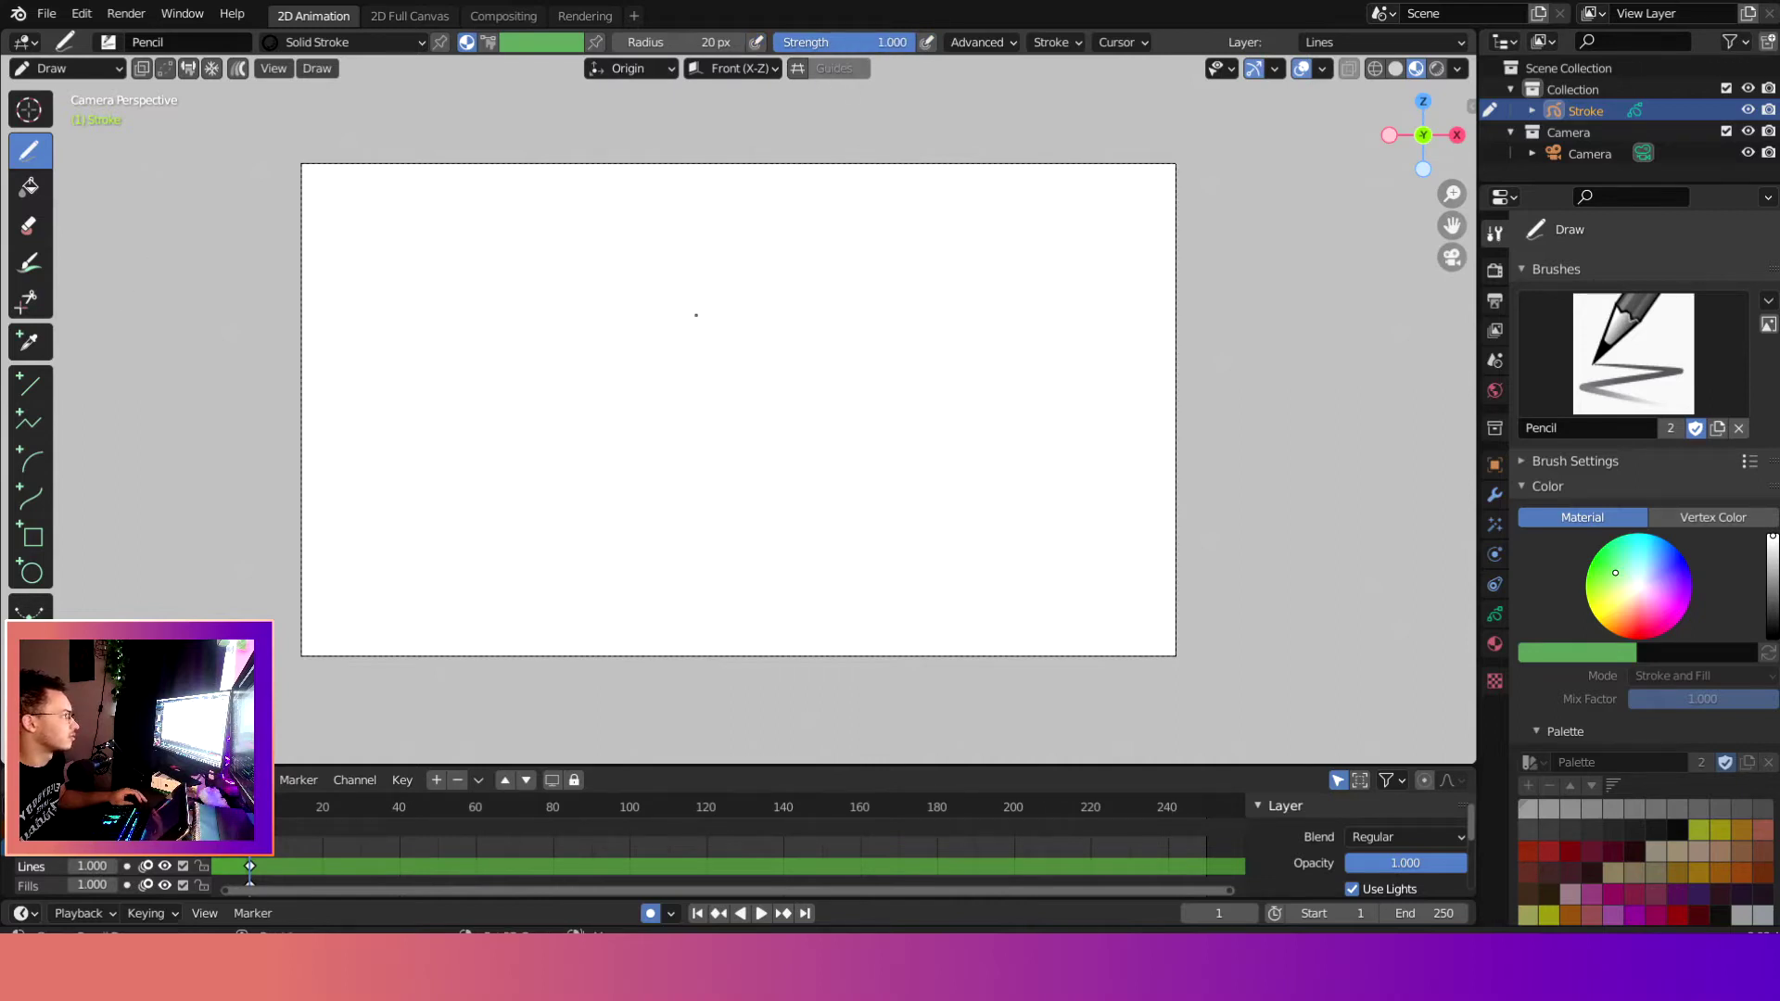
# Step: Set the brush radius to 52 px and draw a ghost outline with a jagged hem in the left half of the canvas
pyautogui.moveTo(664, 304)
pyautogui.mouseDown()
pyautogui.moveTo(643, 501)
pyautogui.moveTo(779, 266)
pyautogui.moveTo(619, 329)
pyautogui.mouseUp()
pyautogui.hotkey('ctrl', 'z')
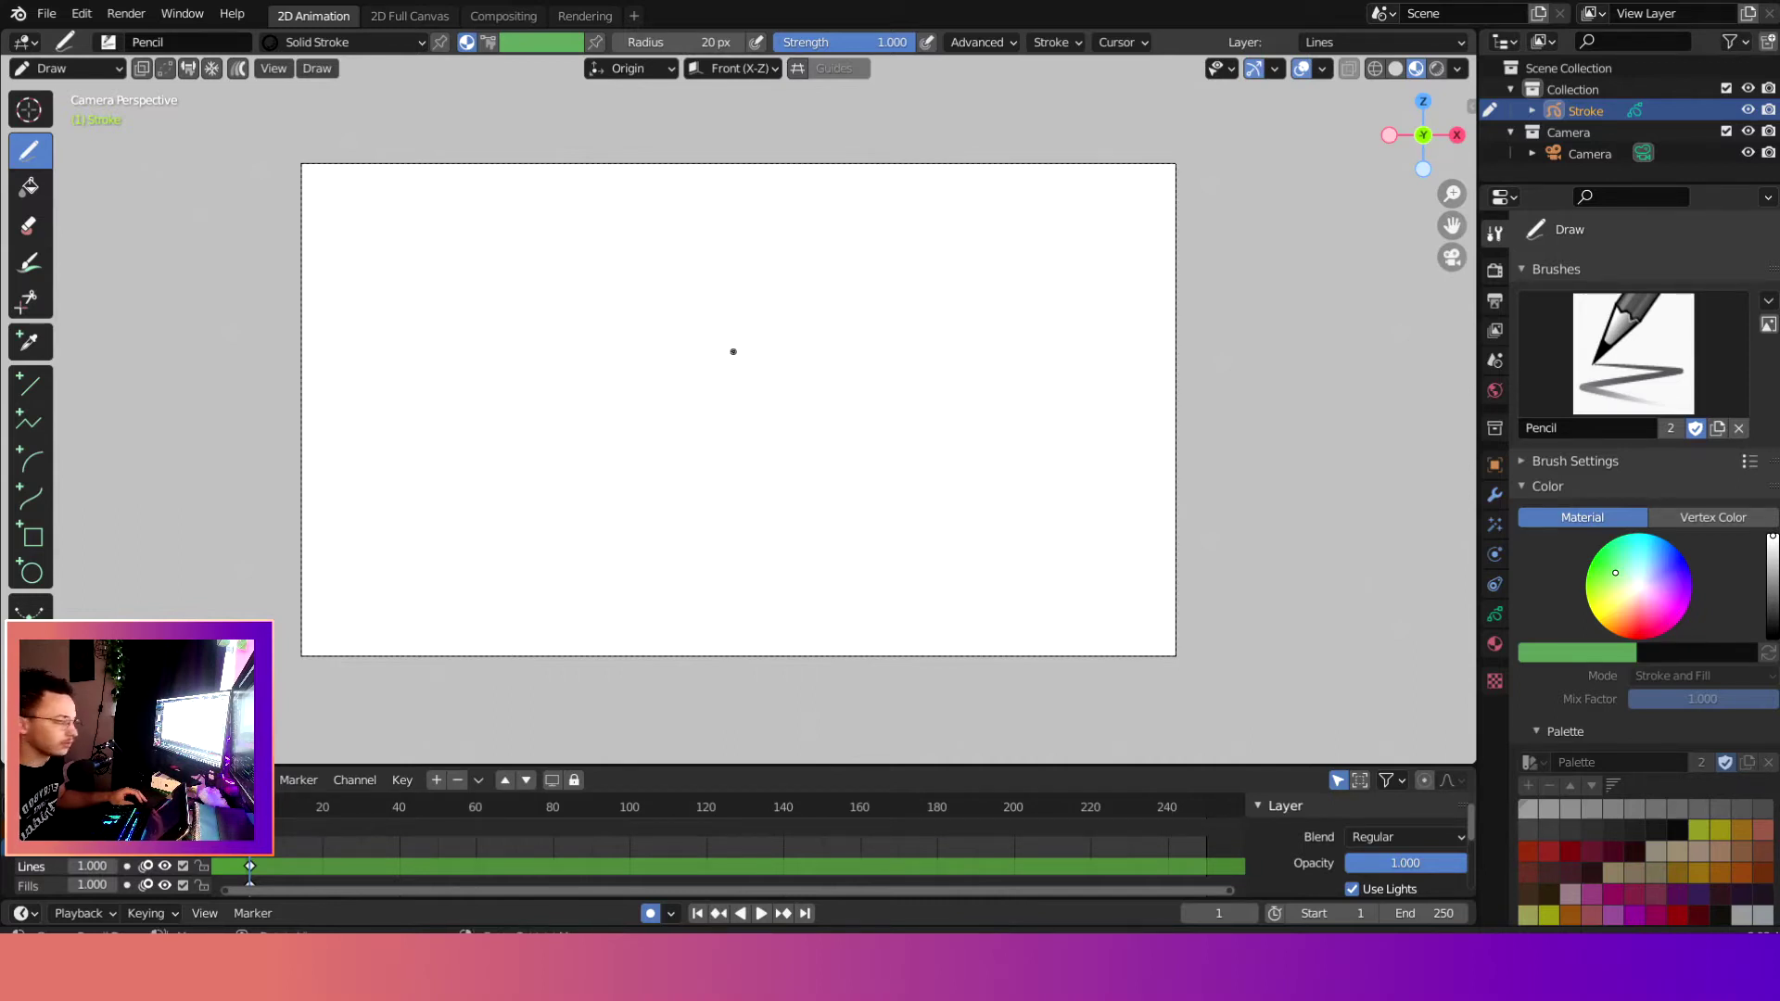
pyautogui.press('f')
pyautogui.click(781, 352)
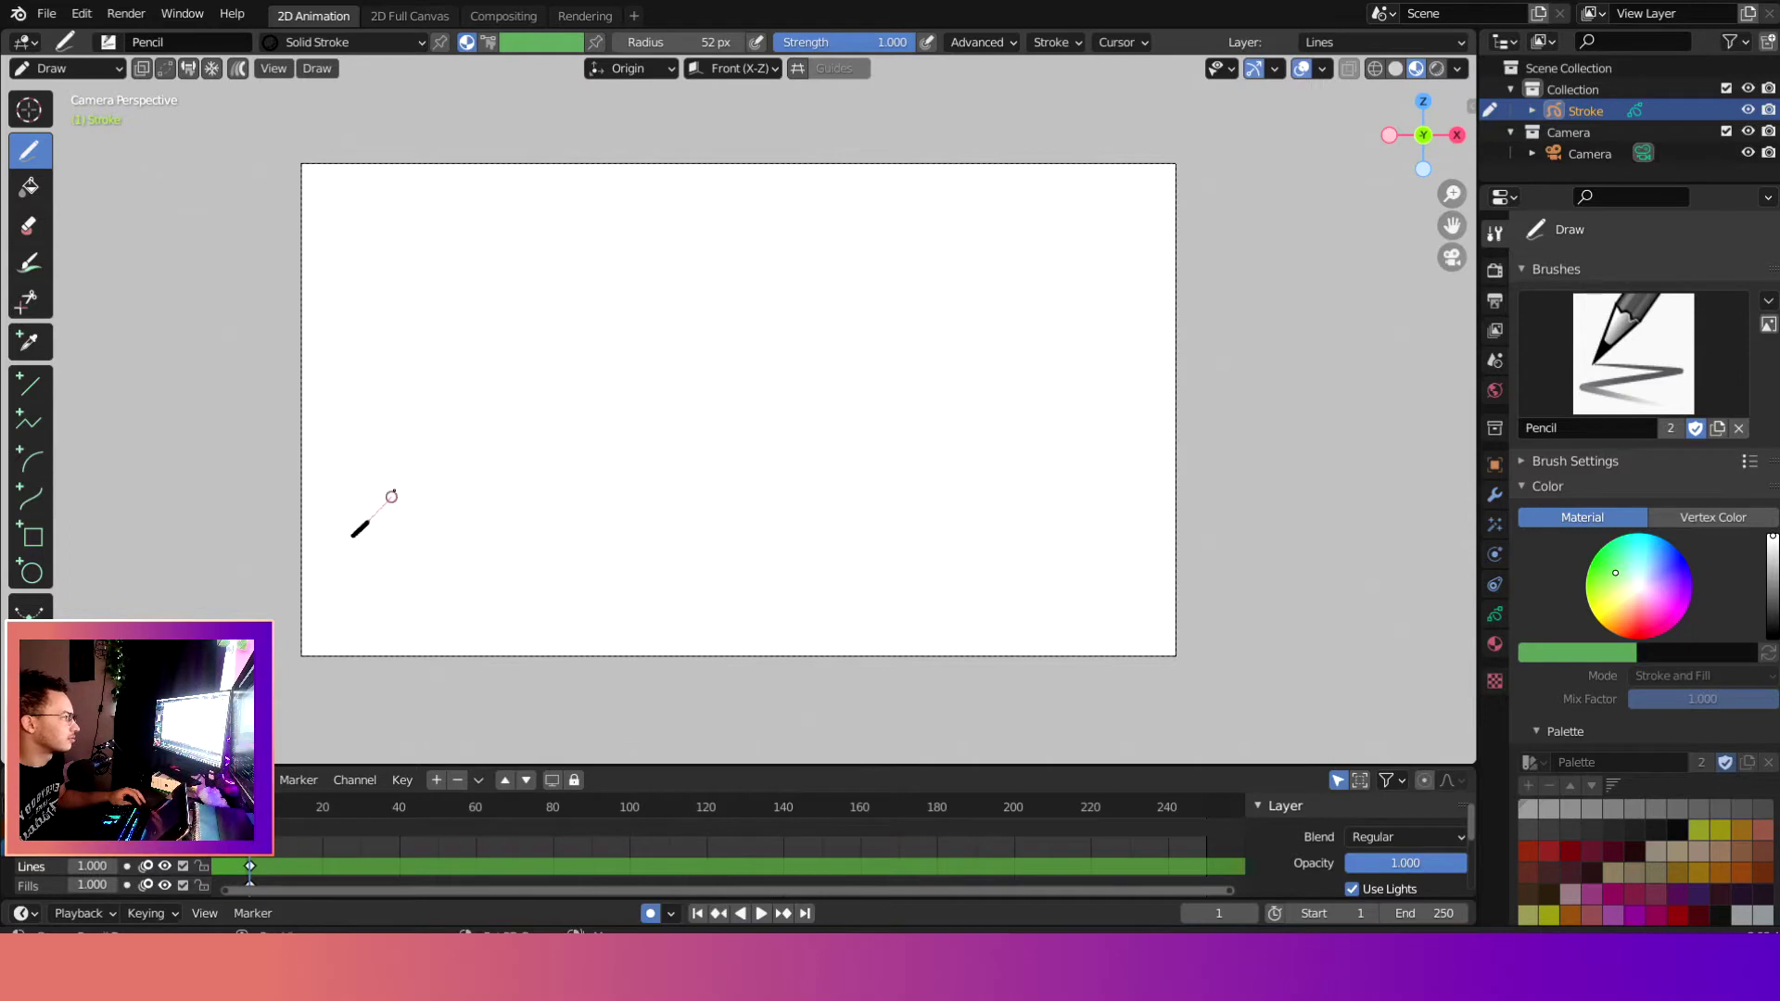
pyautogui.moveTo(413, 341); pyautogui.dragTo(476, 316)
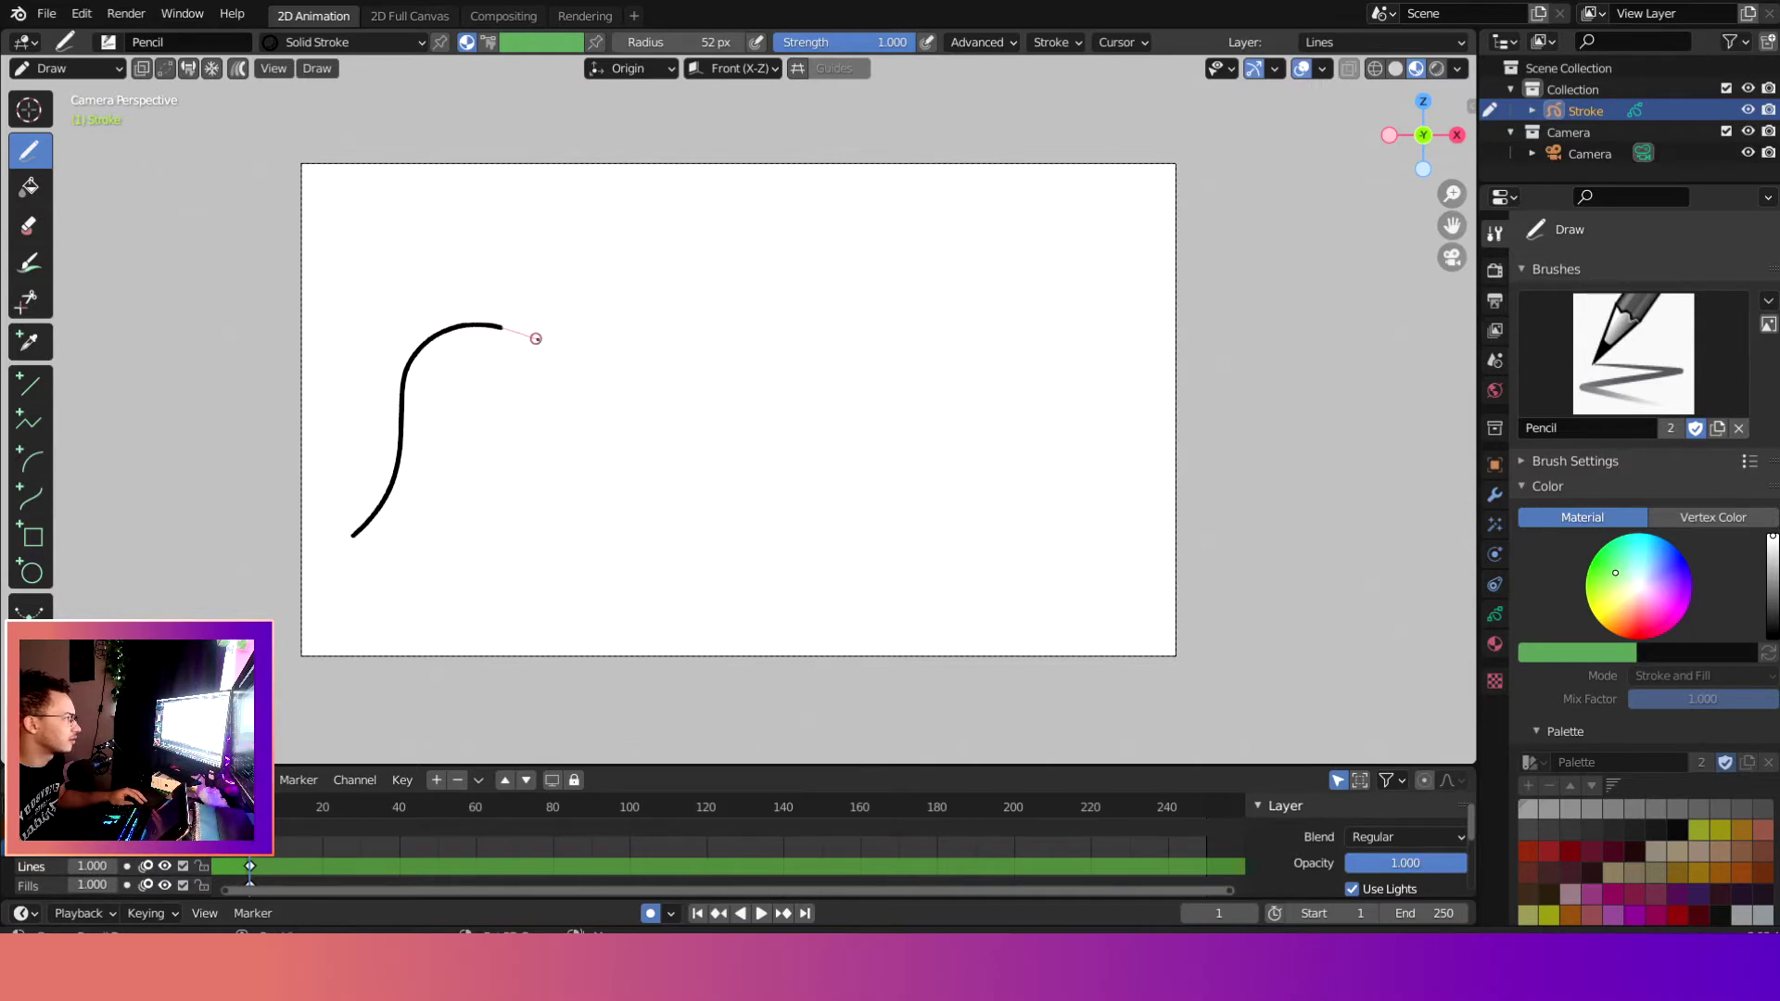
pyautogui.moveTo(539, 423); pyautogui.dragTo(518, 462)
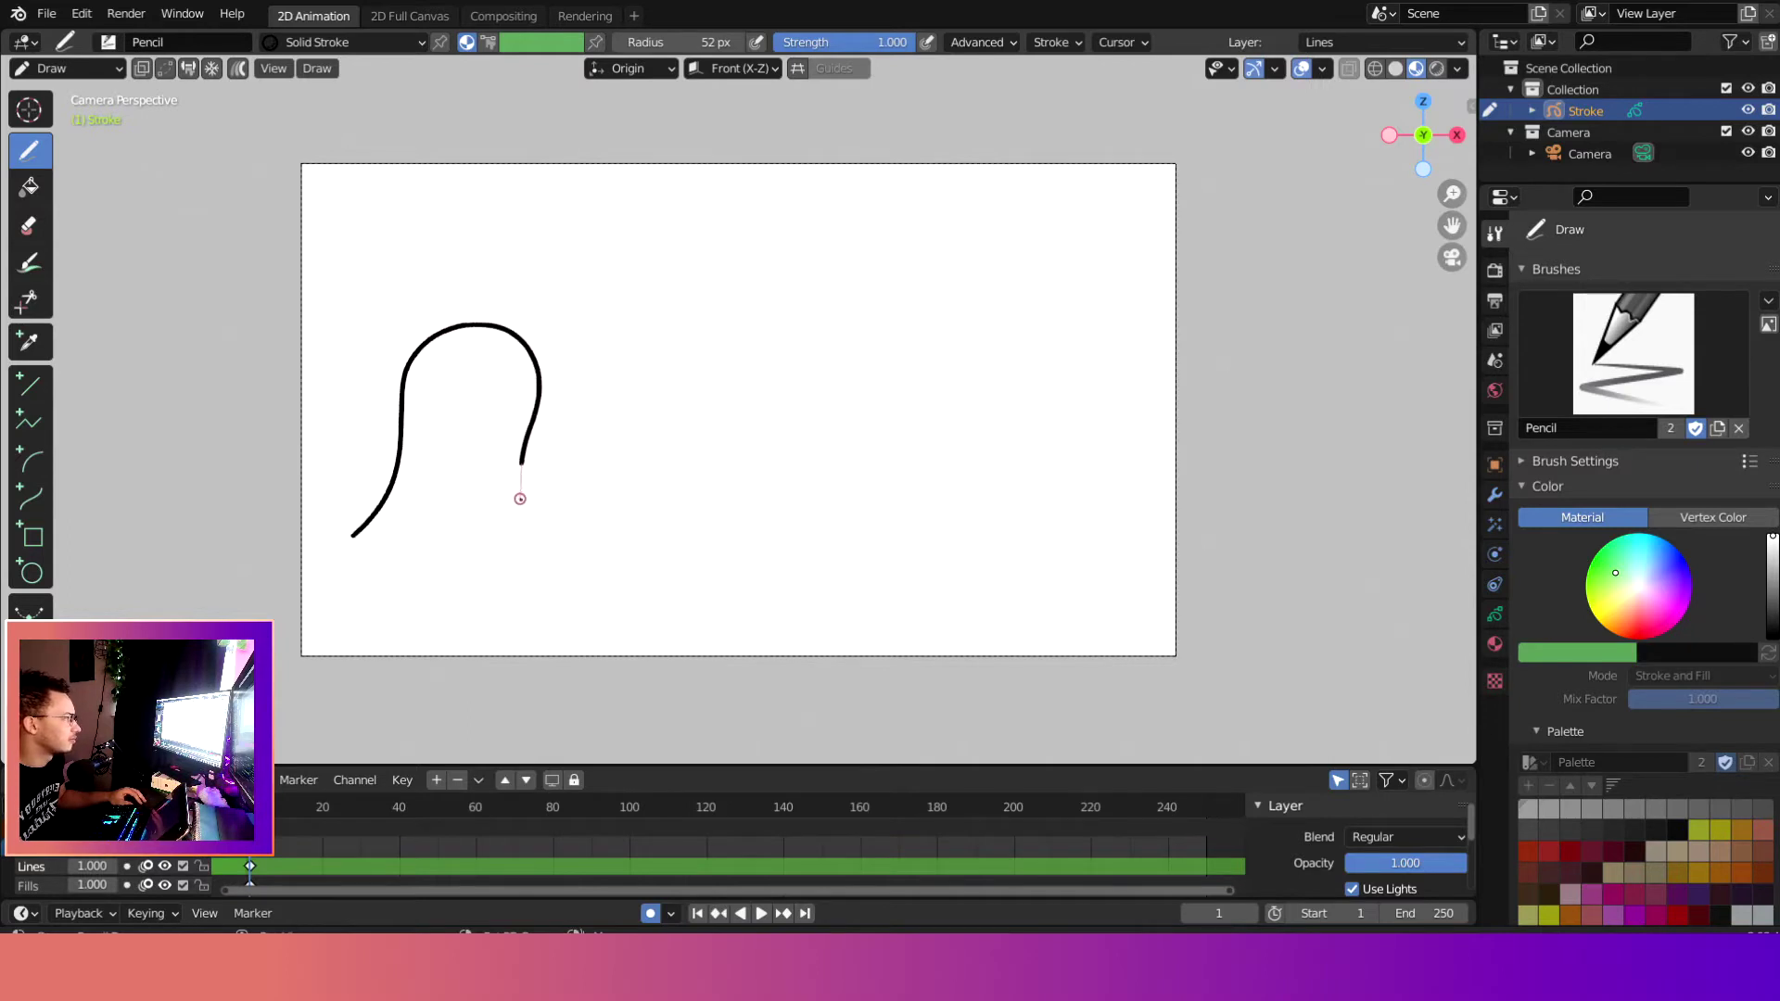
pyautogui.moveTo(551, 556)
pyautogui.mouseDown()
pyautogui.moveTo(433, 473)
pyautogui.moveTo(322, 552)
pyautogui.mouseUp()
# Step: Draw an oval eye and a smiling mouth on the ghost's face
pyautogui.scroll(4, 459, 392)
pyautogui.keyDown('shift'); pyautogui.moveTo(513, 369); pyautogui.dragTo(617, 384, button='middle'); pyautogui.keyUp('shift')
pyautogui.moveTo(665, 345); pyautogui.dragTo(664, 348)
pyautogui.moveTo(598, 501)
pyautogui.mouseDown()
pyautogui.moveTo(666, 517)
pyautogui.moveTo(701, 412)
pyautogui.mouseUp()
pyautogui.hotkey('ctrl', 'z')
# Step: Set the brush radius to 8 px and add thin shading lines to the ghost's side and face
pyautogui.press('f')
pyautogui.click(632, 458)
pyautogui.moveTo(408, 648); pyautogui.dragTo(439, 586)
pyautogui.moveTo(438, 607); pyautogui.dragTo(450, 561)
pyautogui.moveTo(444, 575); pyautogui.dragTo(462, 492)
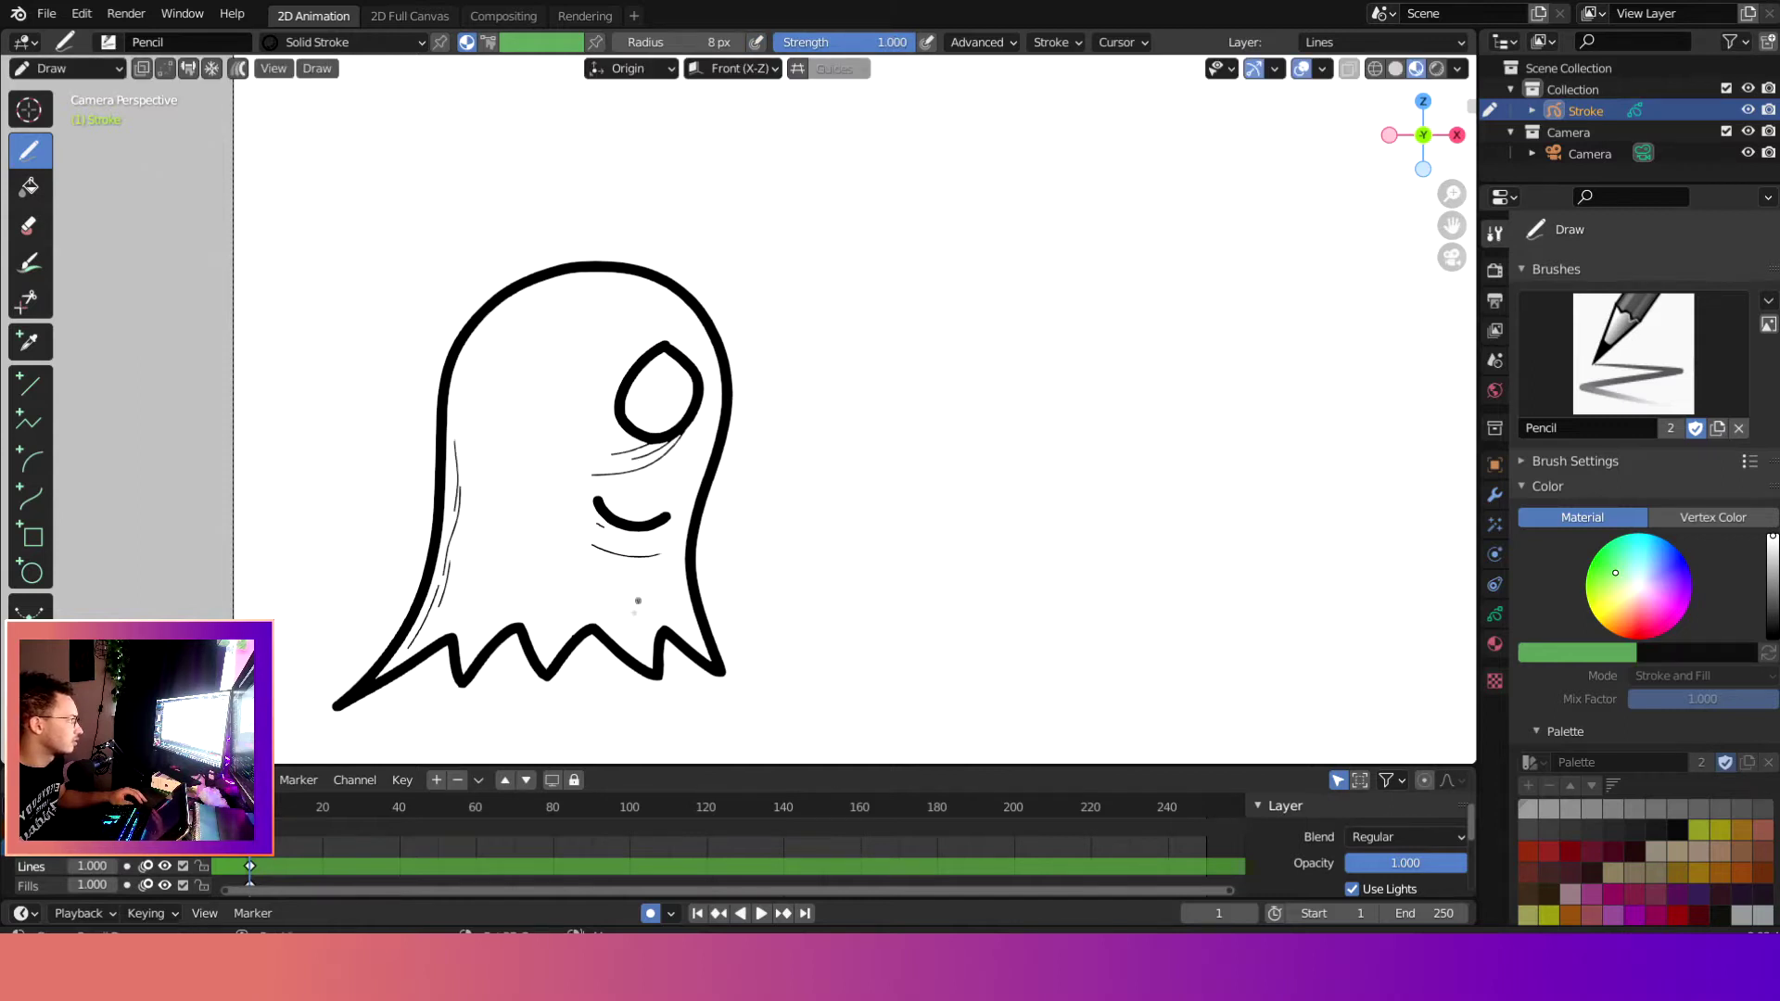
# Step: Dot a pupil in the ghost's eye with a 46 px brush and save the file
pyautogui.press('f')
pyautogui.click(723, 470)
pyautogui.click(682, 400)
pyautogui.scroll(3, 704, 417)
pyautogui.scroll(-7, 768, 489)
pyautogui.hotkey('ctrl', 's')
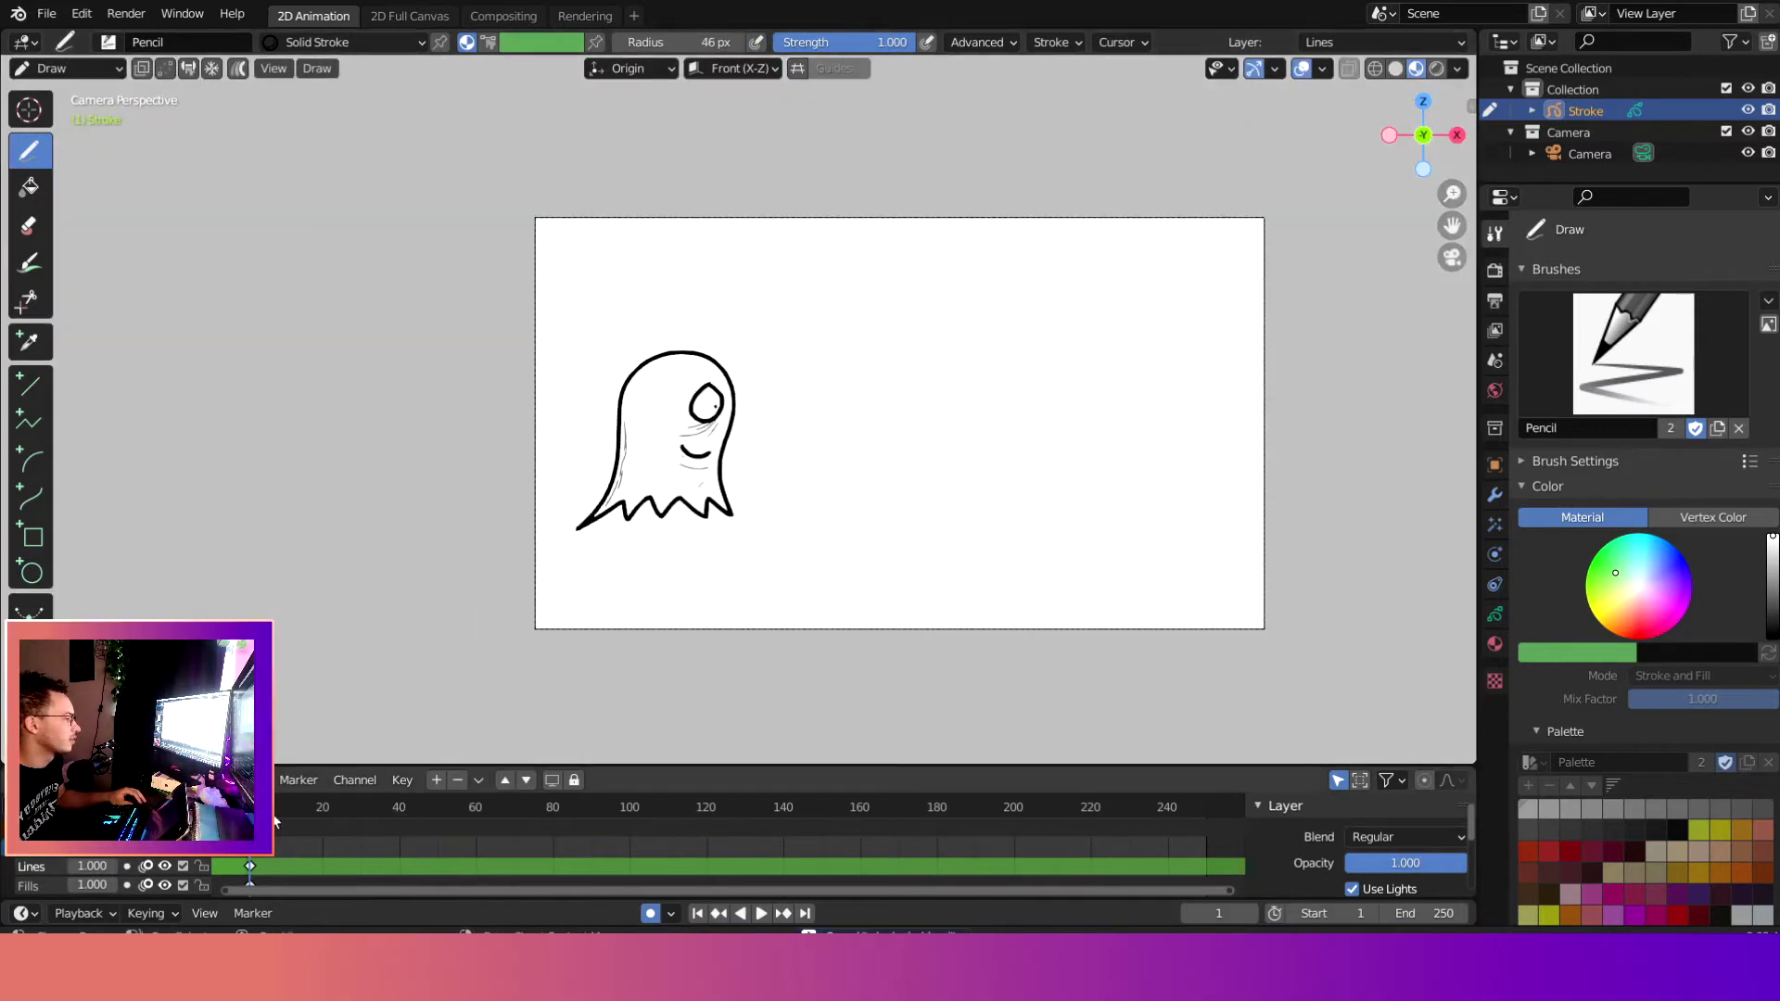
# Step: Duplicate the ghost drawing's first keyframe to frame 40
pyautogui.press('space')
pyautogui.moveTo(373, 810); pyautogui.dragTo(403, 813)
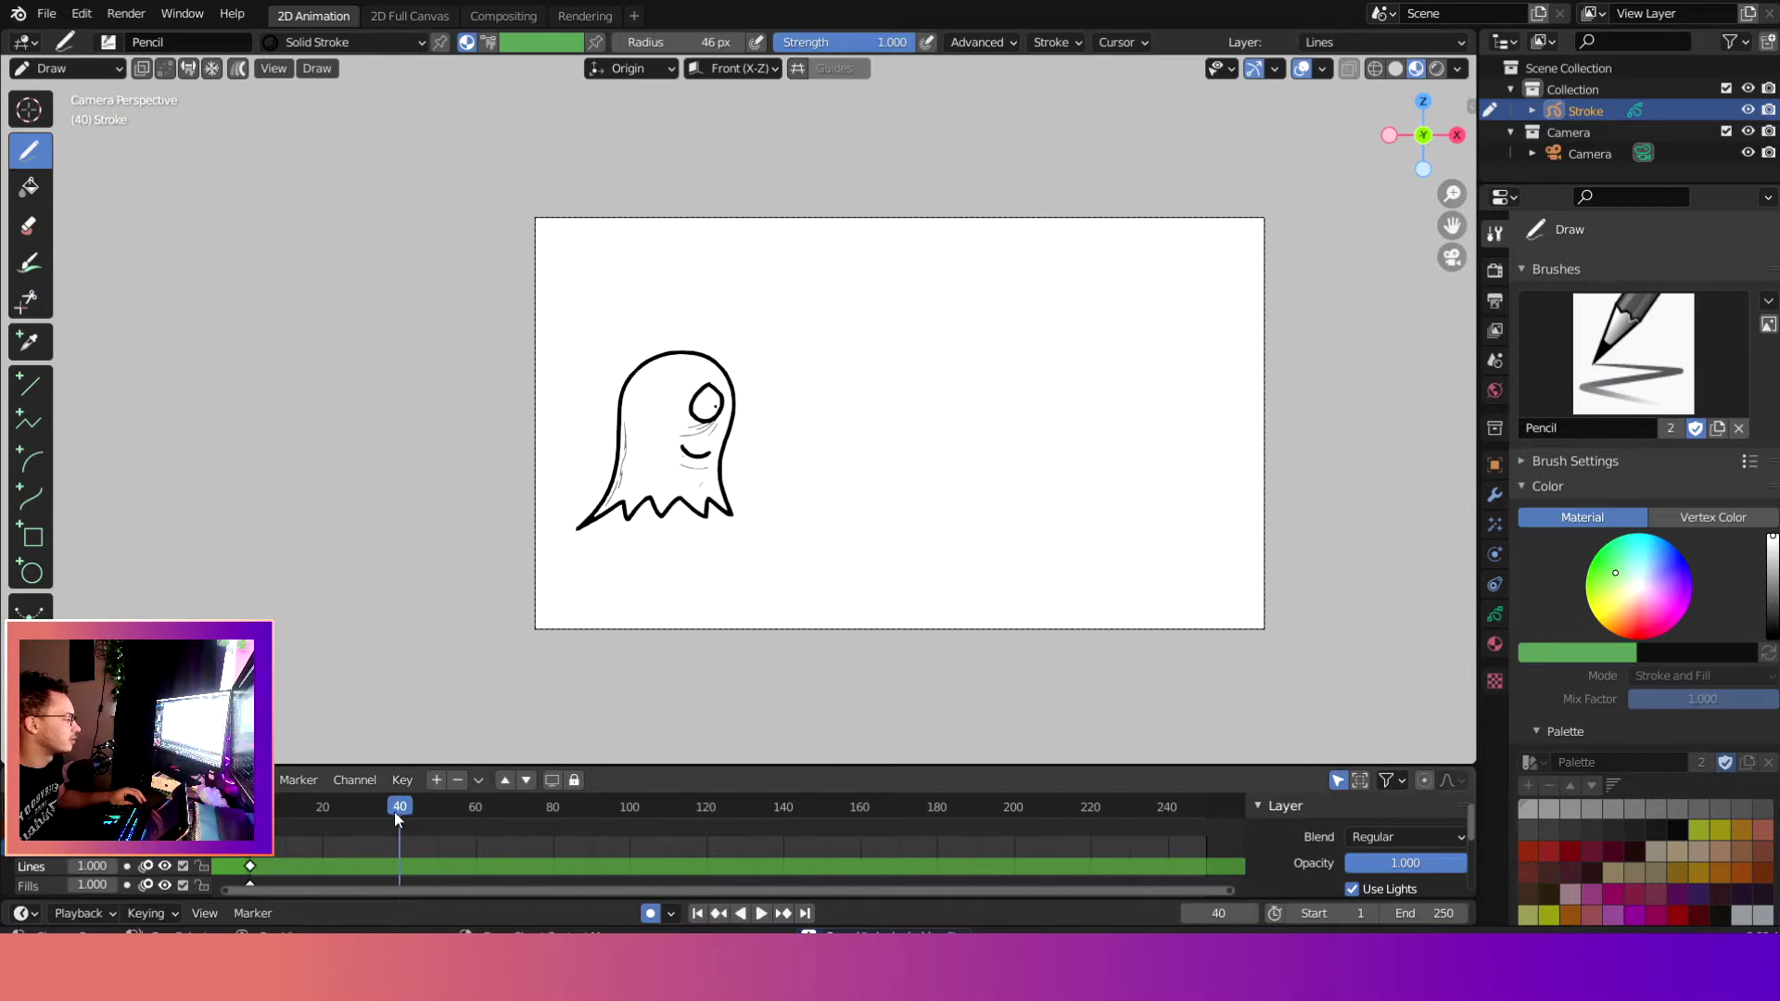
pyautogui.click(250, 846)
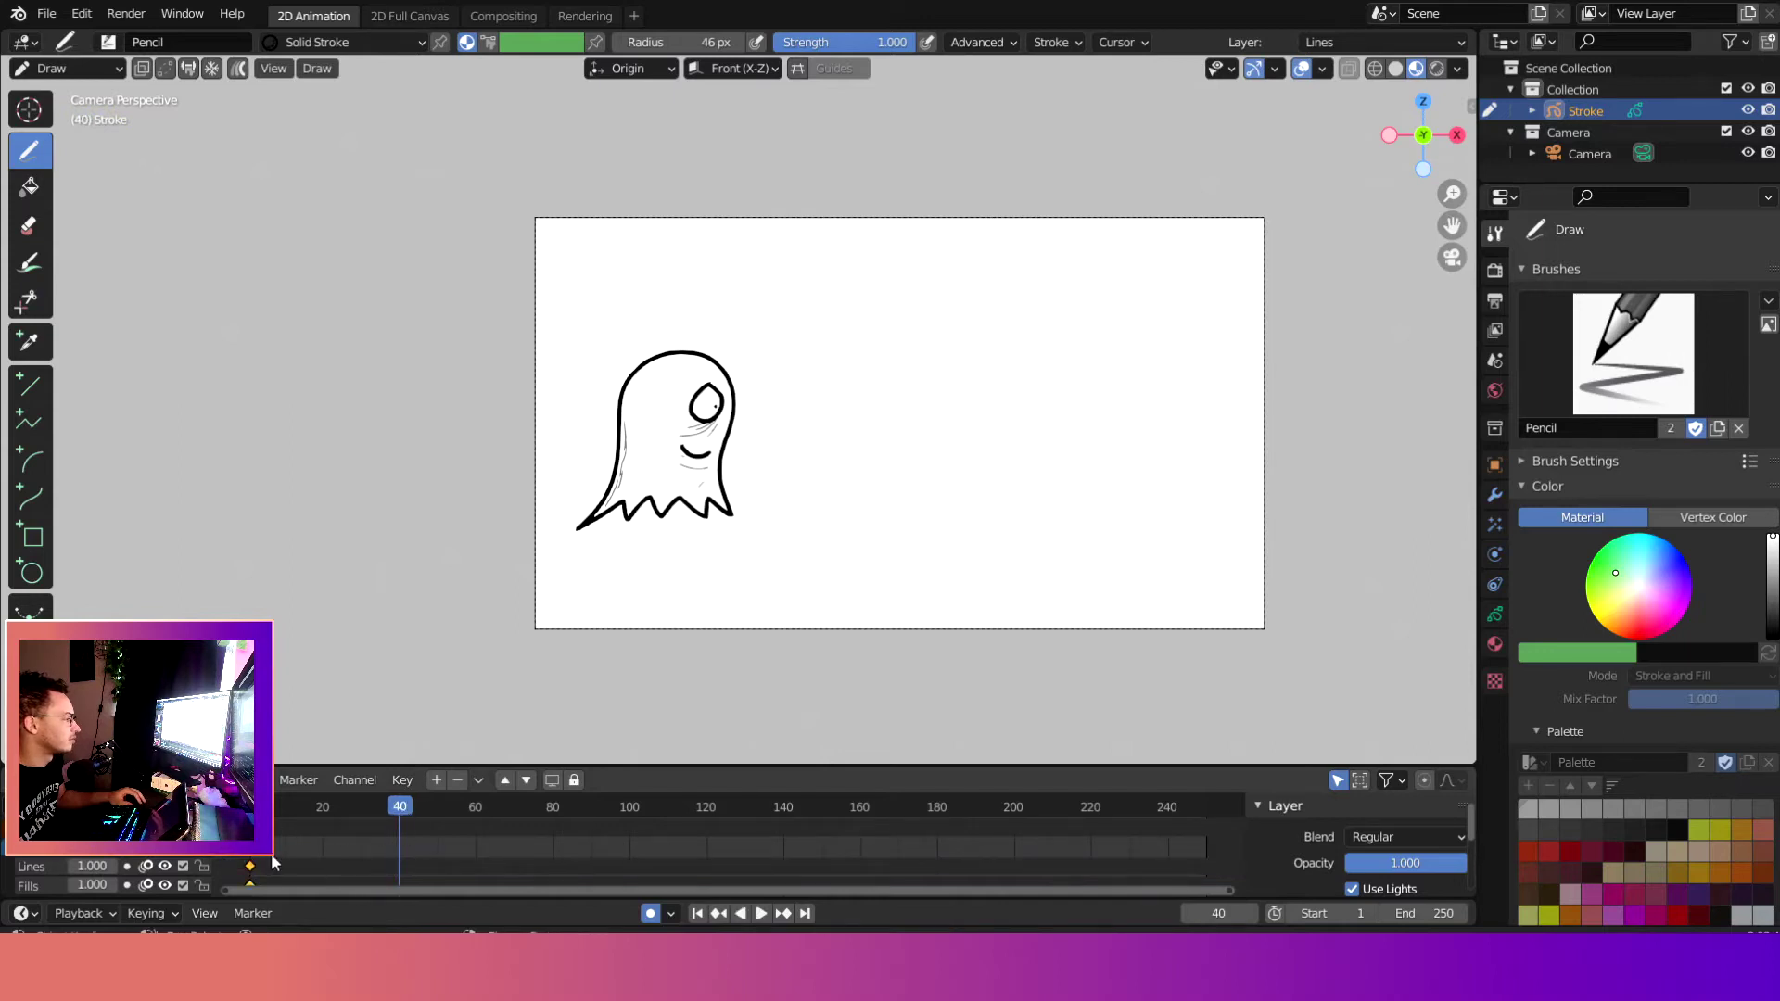
pyautogui.hotkey('shift', 'd')
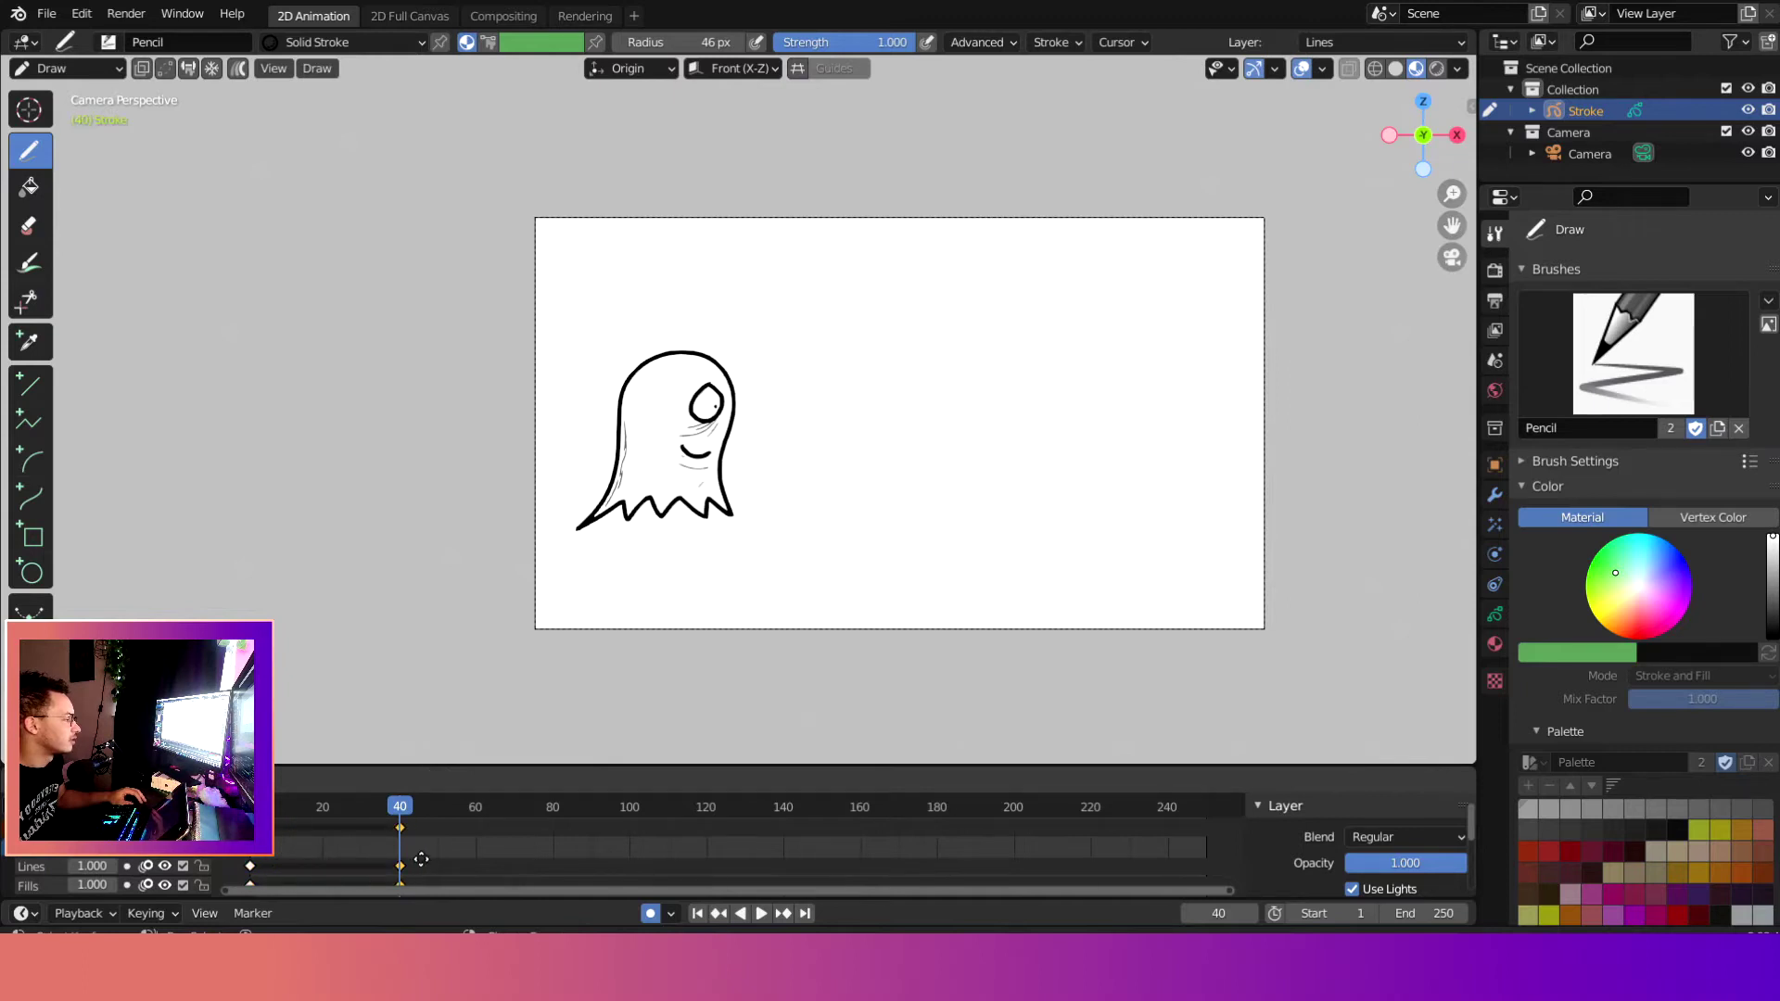
pyautogui.click(422, 867)
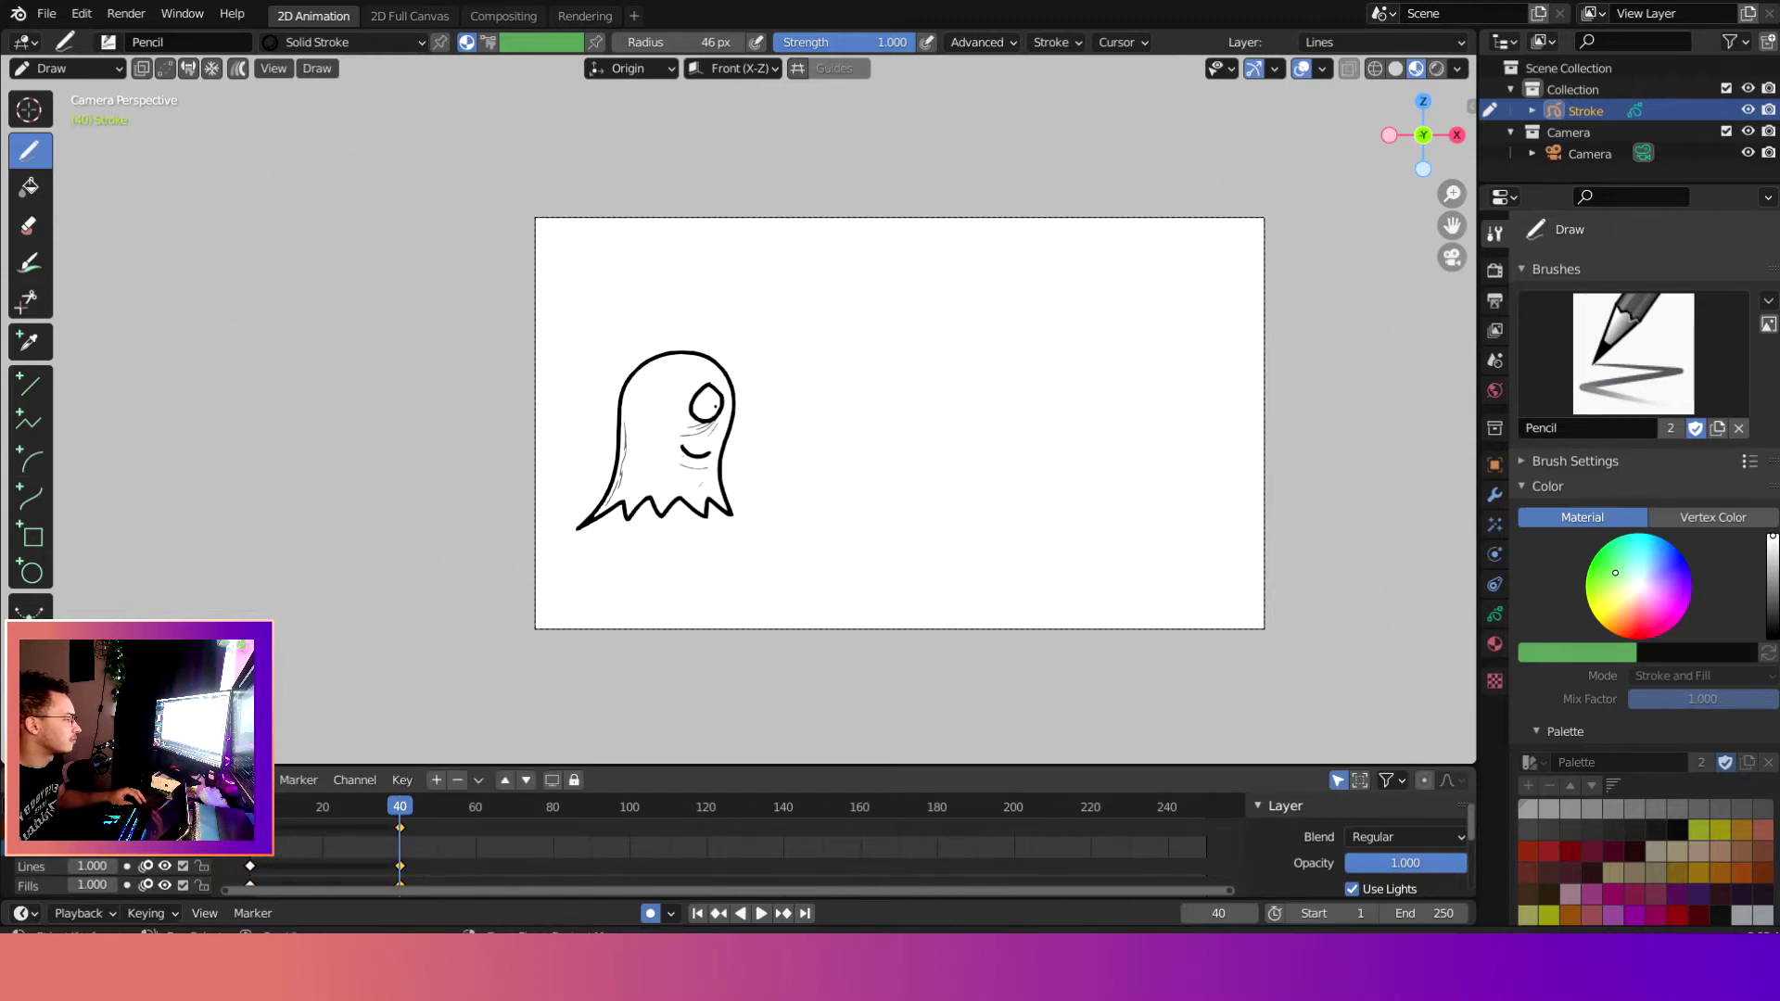
pyautogui.press('a')
pyautogui.click(400, 828)
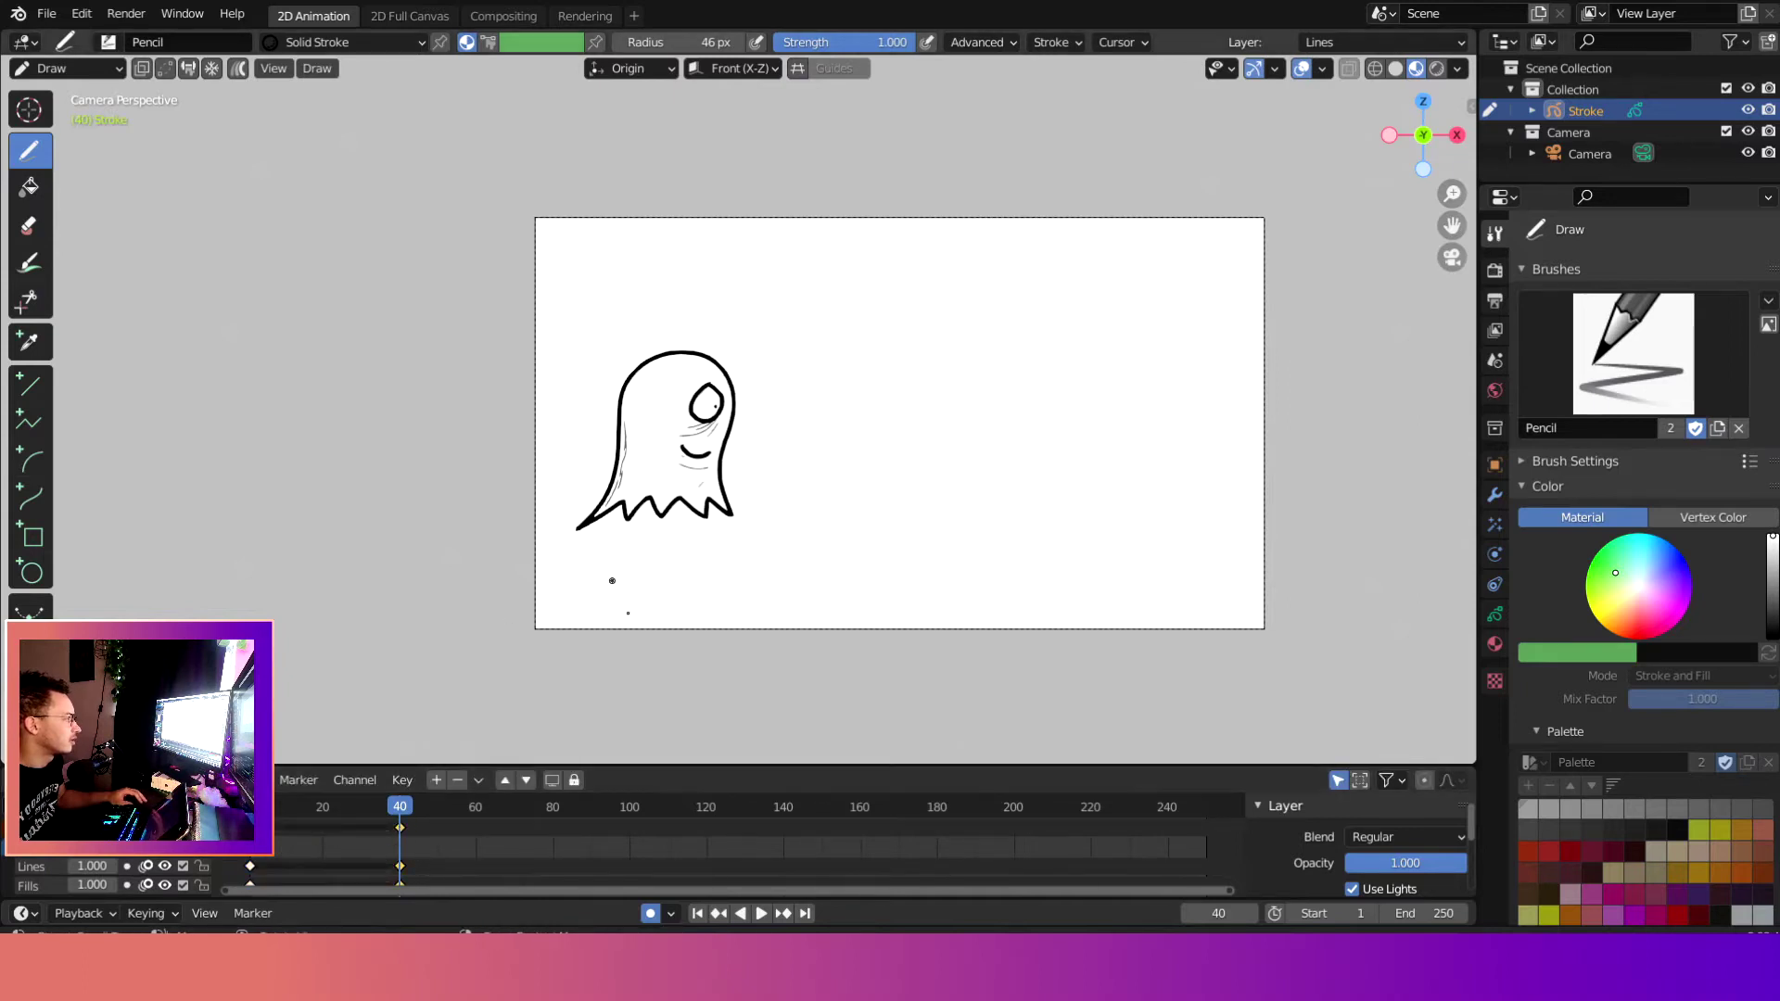
# Step: In Edit Mode at frame 40, select the whole ghost and move it about 5.5 m along X to the canvas's other side
pyautogui.press('Tab')
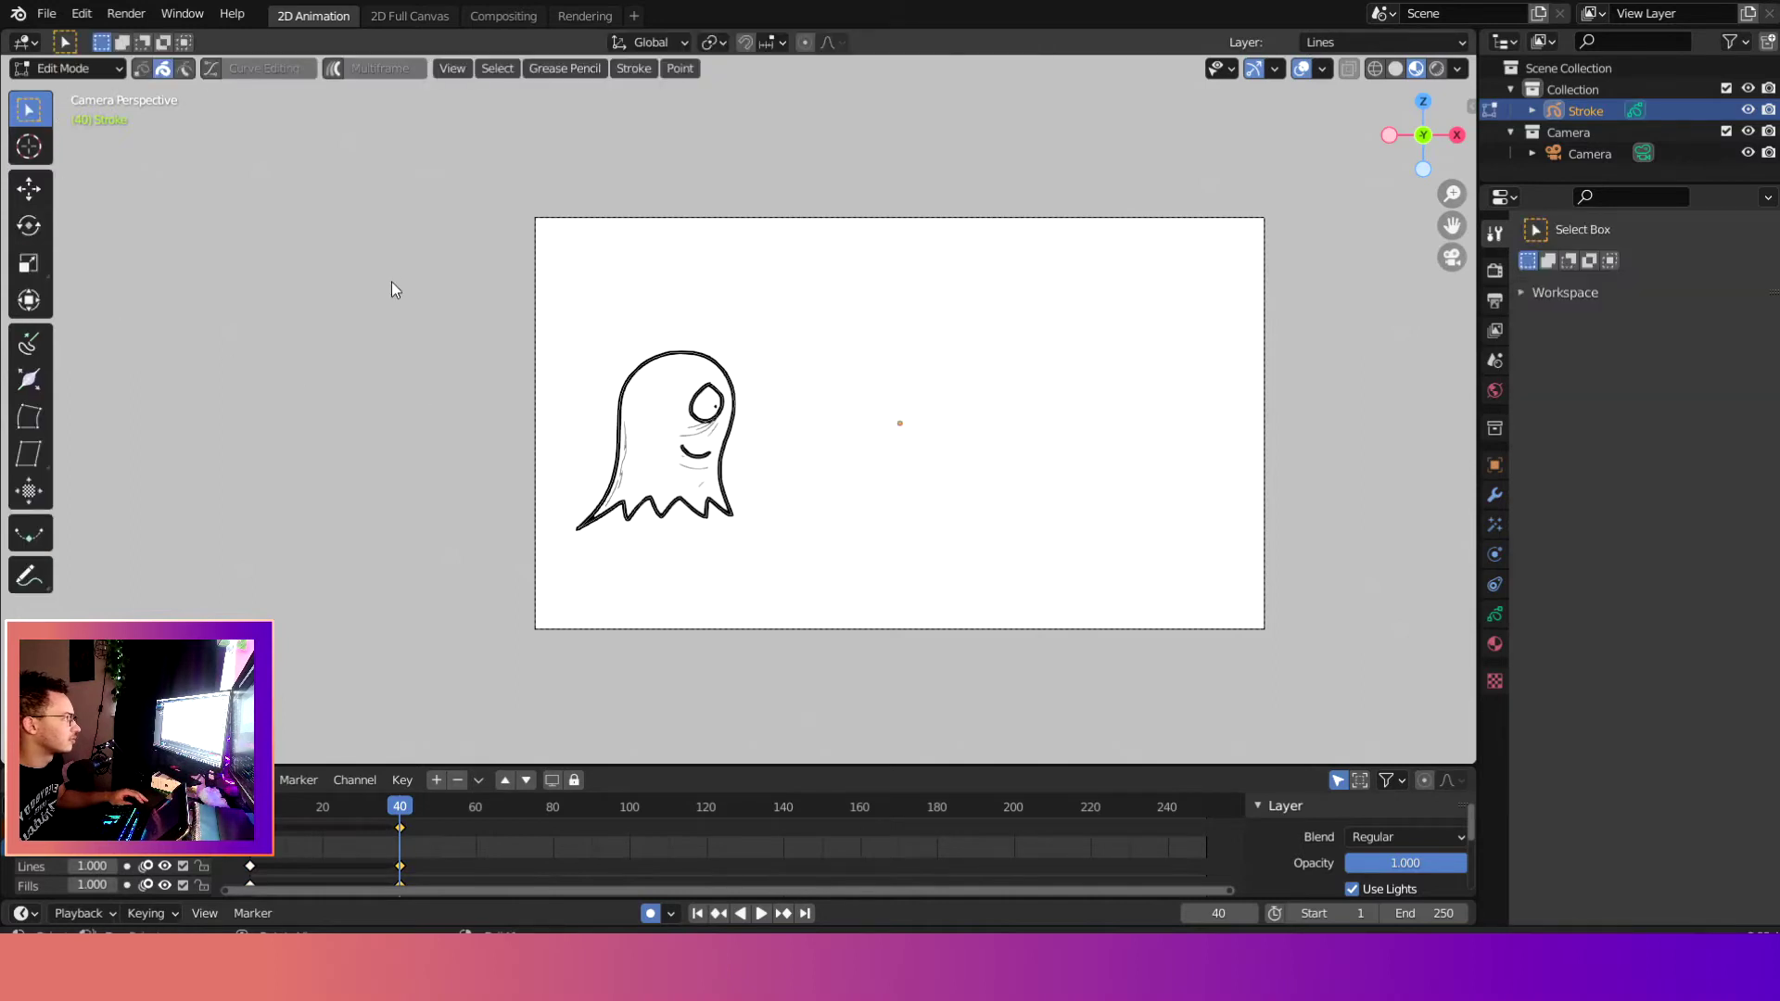
pyautogui.moveTo(392, 281); pyautogui.dragTo(824, 601)
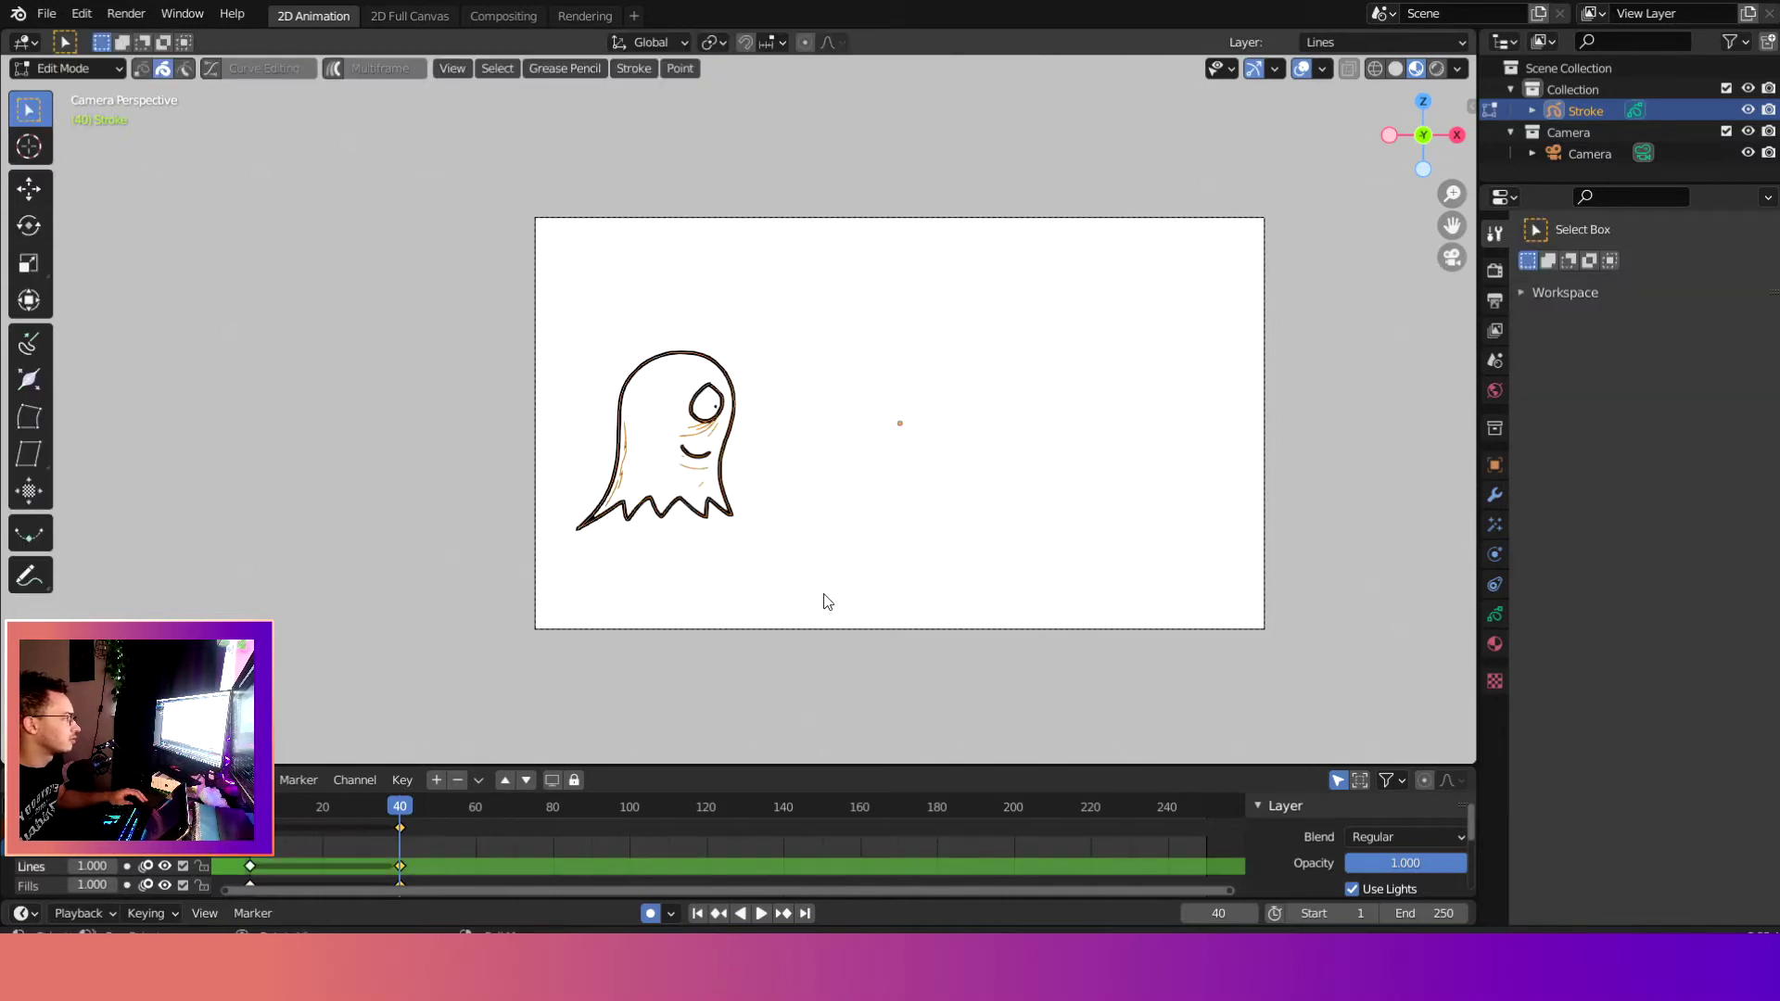
pyautogui.click(25, 113)
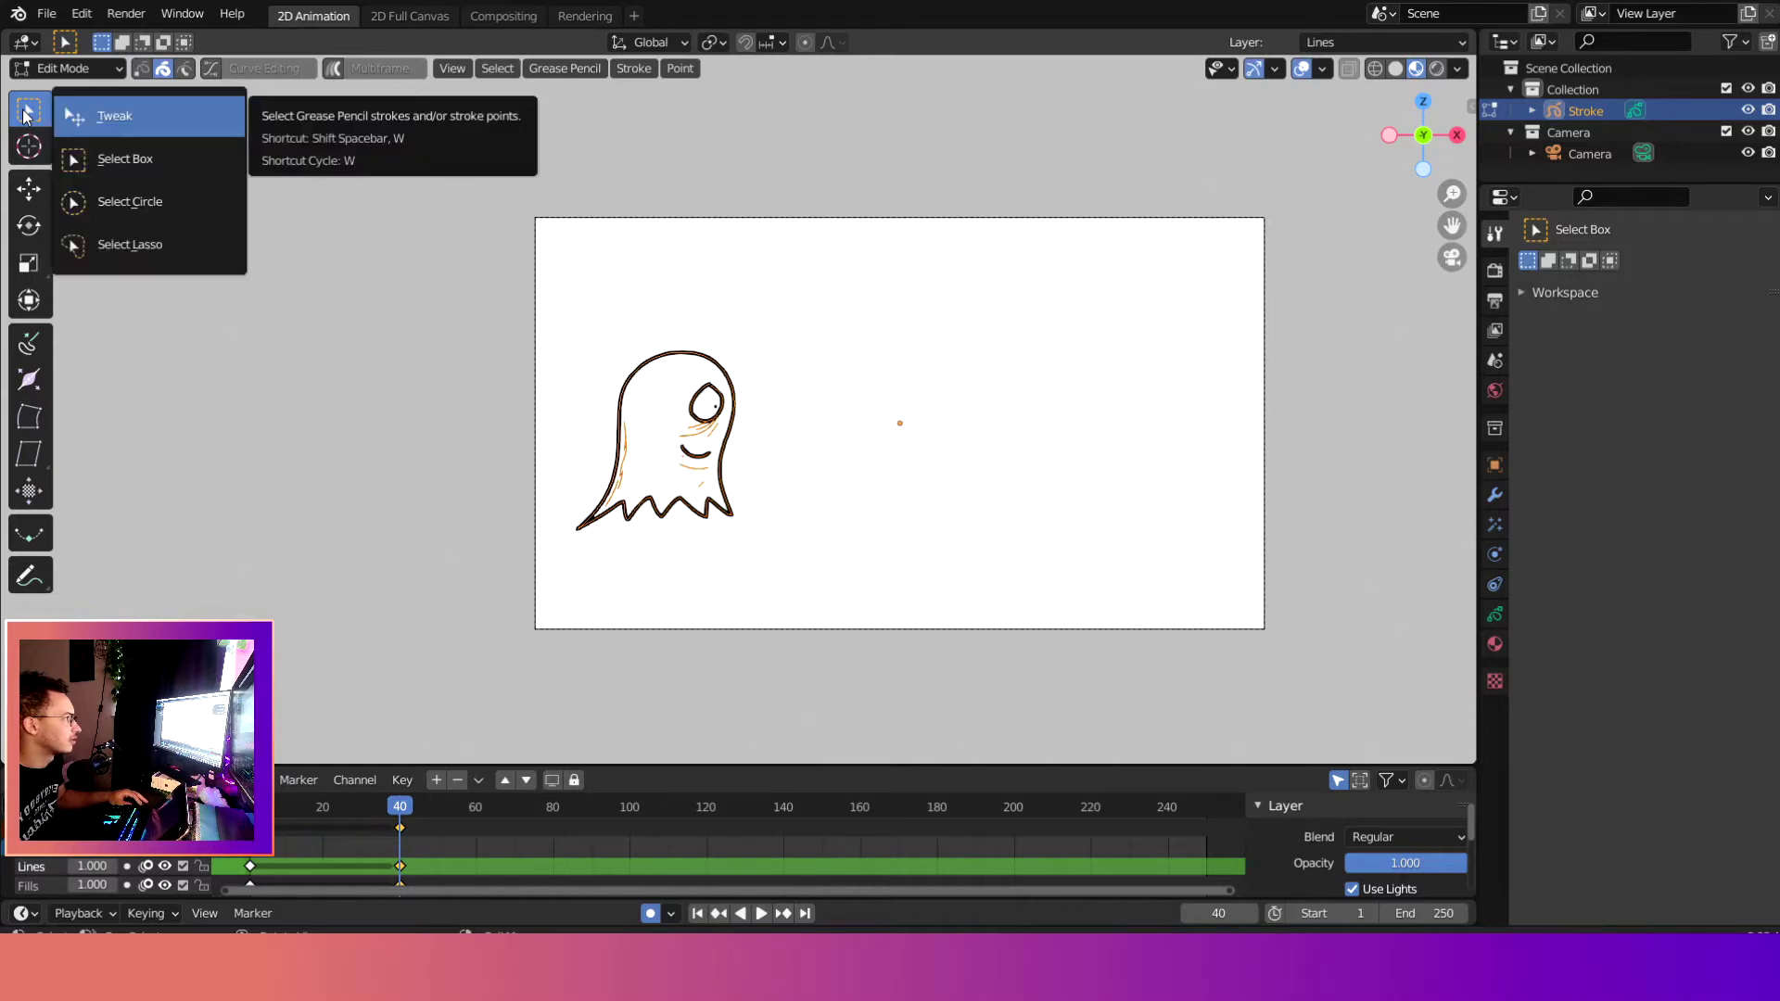
pyautogui.click(148, 245)
pyautogui.moveTo(721, 275); pyautogui.dragTo(756, 280)
pyautogui.click(26, 111)
pyautogui.click(139, 155)
pyautogui.moveTo(481, 262); pyautogui.dragTo(808, 611)
pyautogui.scroll(1, 779, 317)
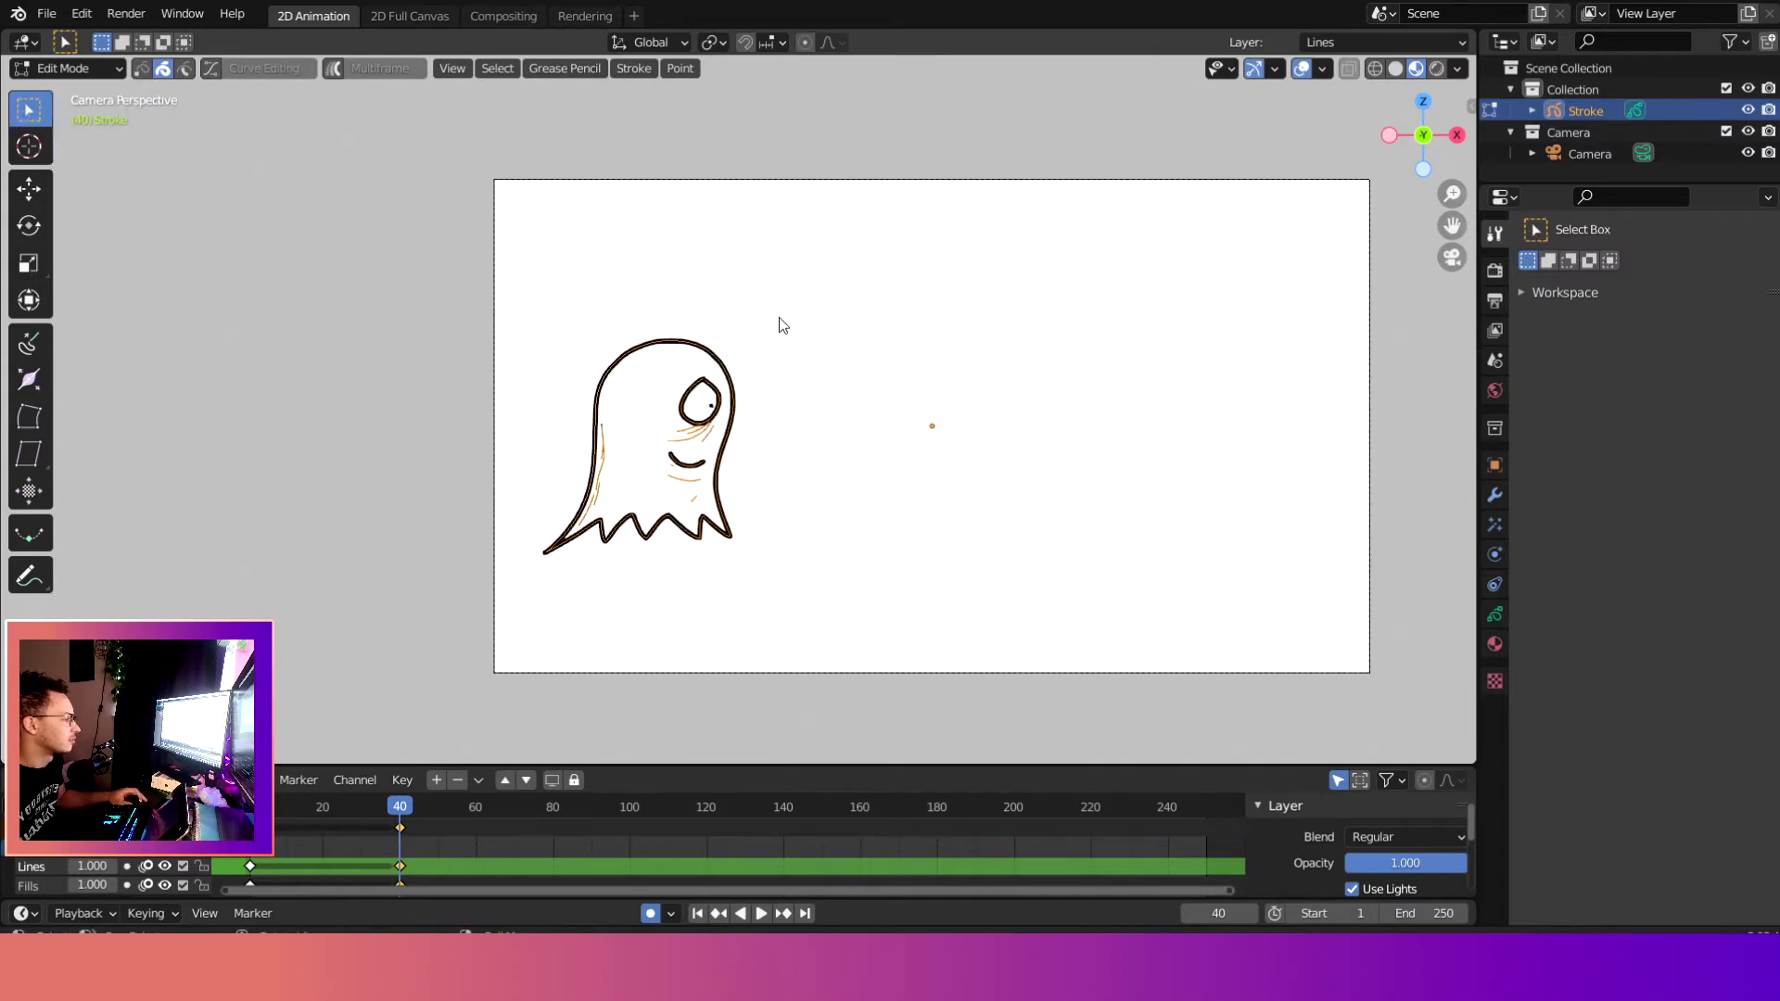
pyautogui.press('g')
pyautogui.press('x')
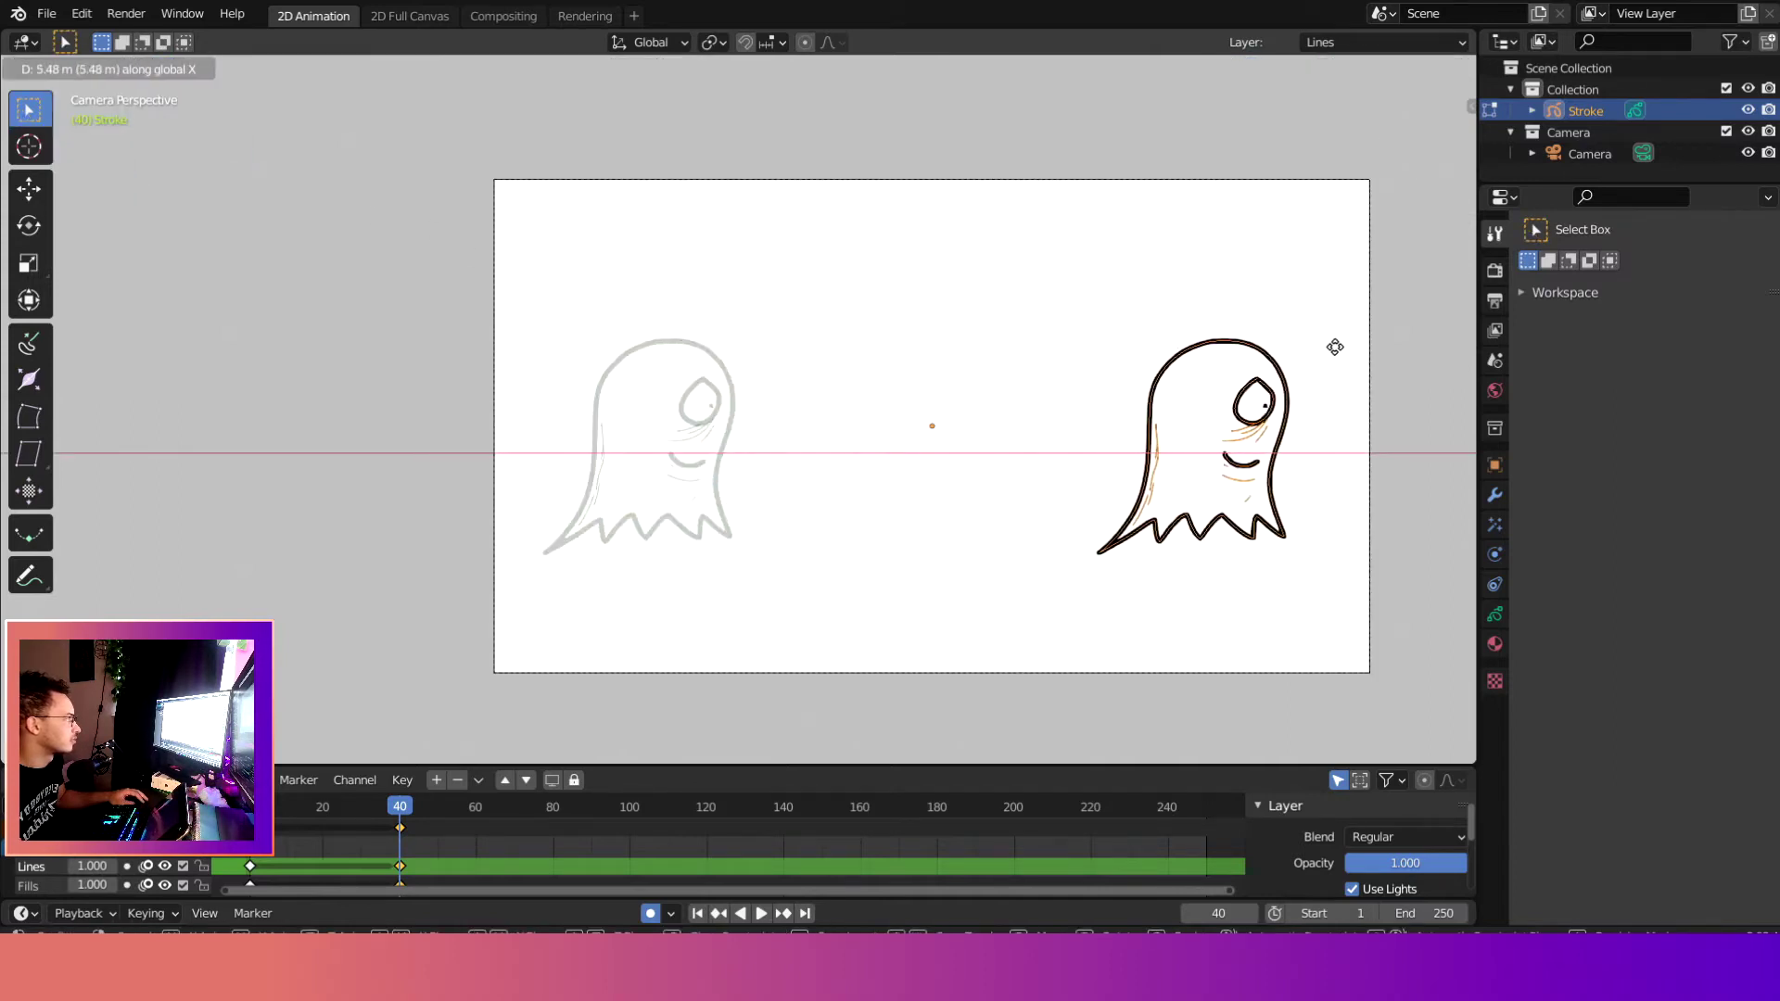
pyautogui.click(1338, 350)
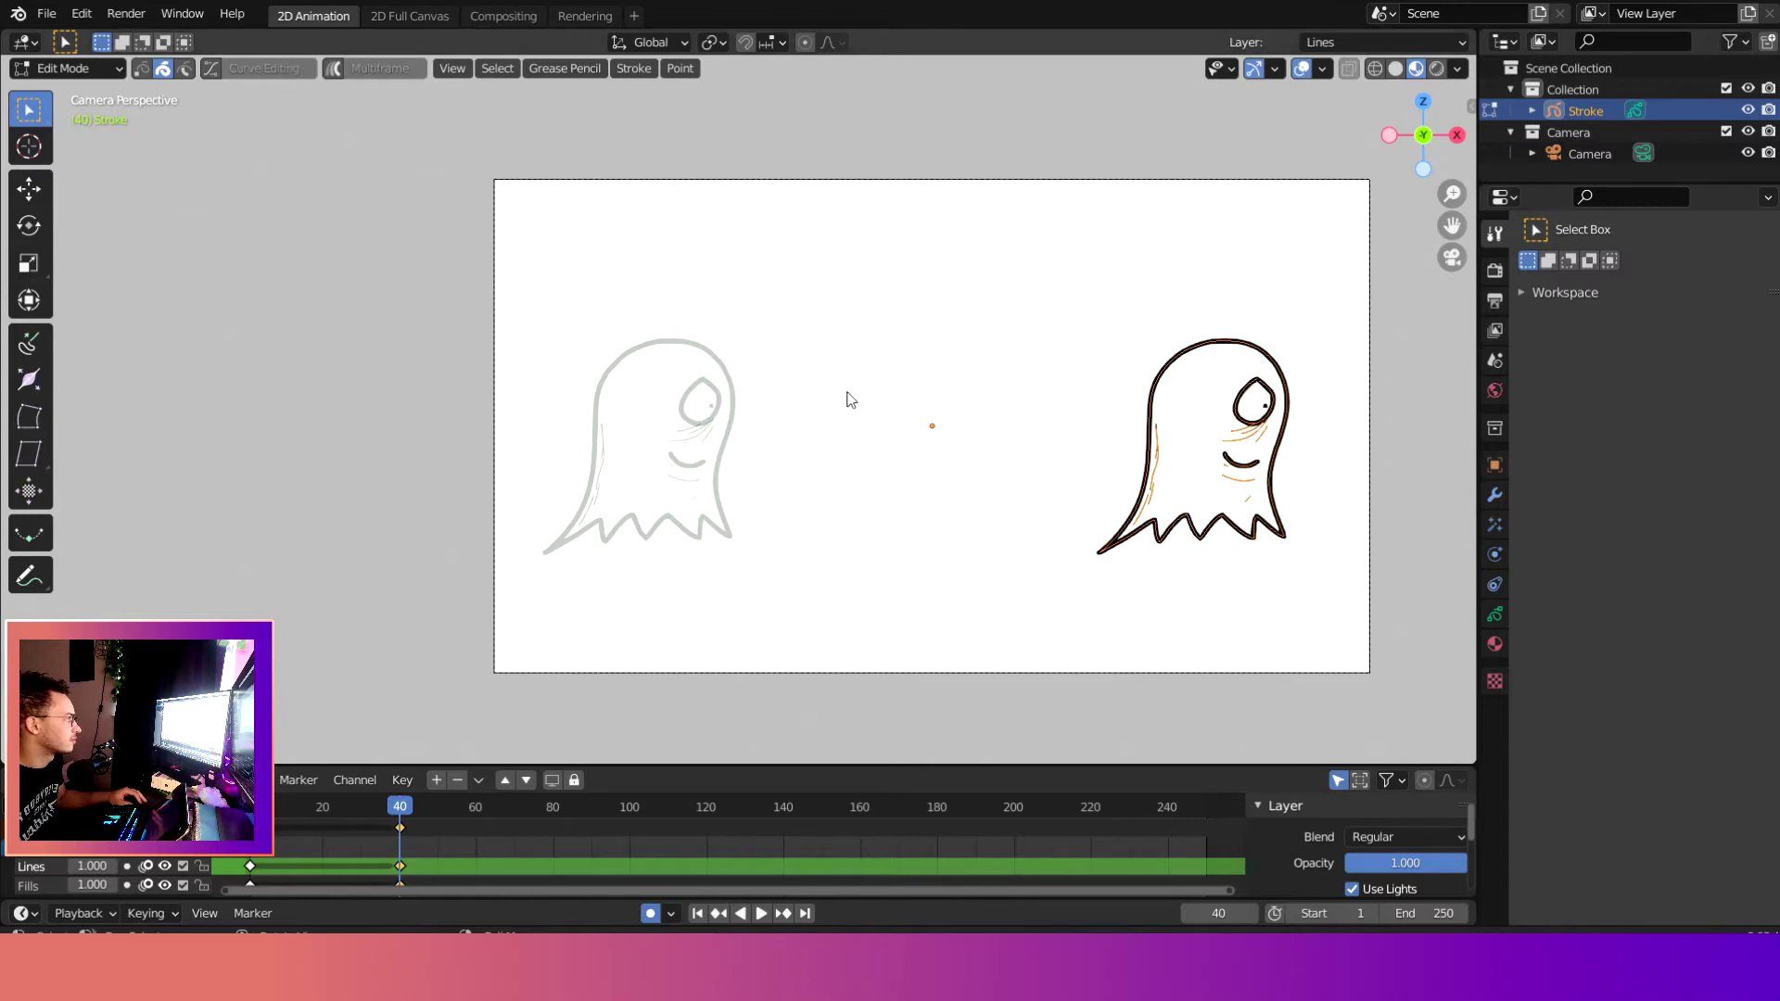
# Step: Scrub between frame 1 and frame 40 to compare the ghost's two poses
pyautogui.moveTo(400, 814); pyautogui.dragTo(258, 823)
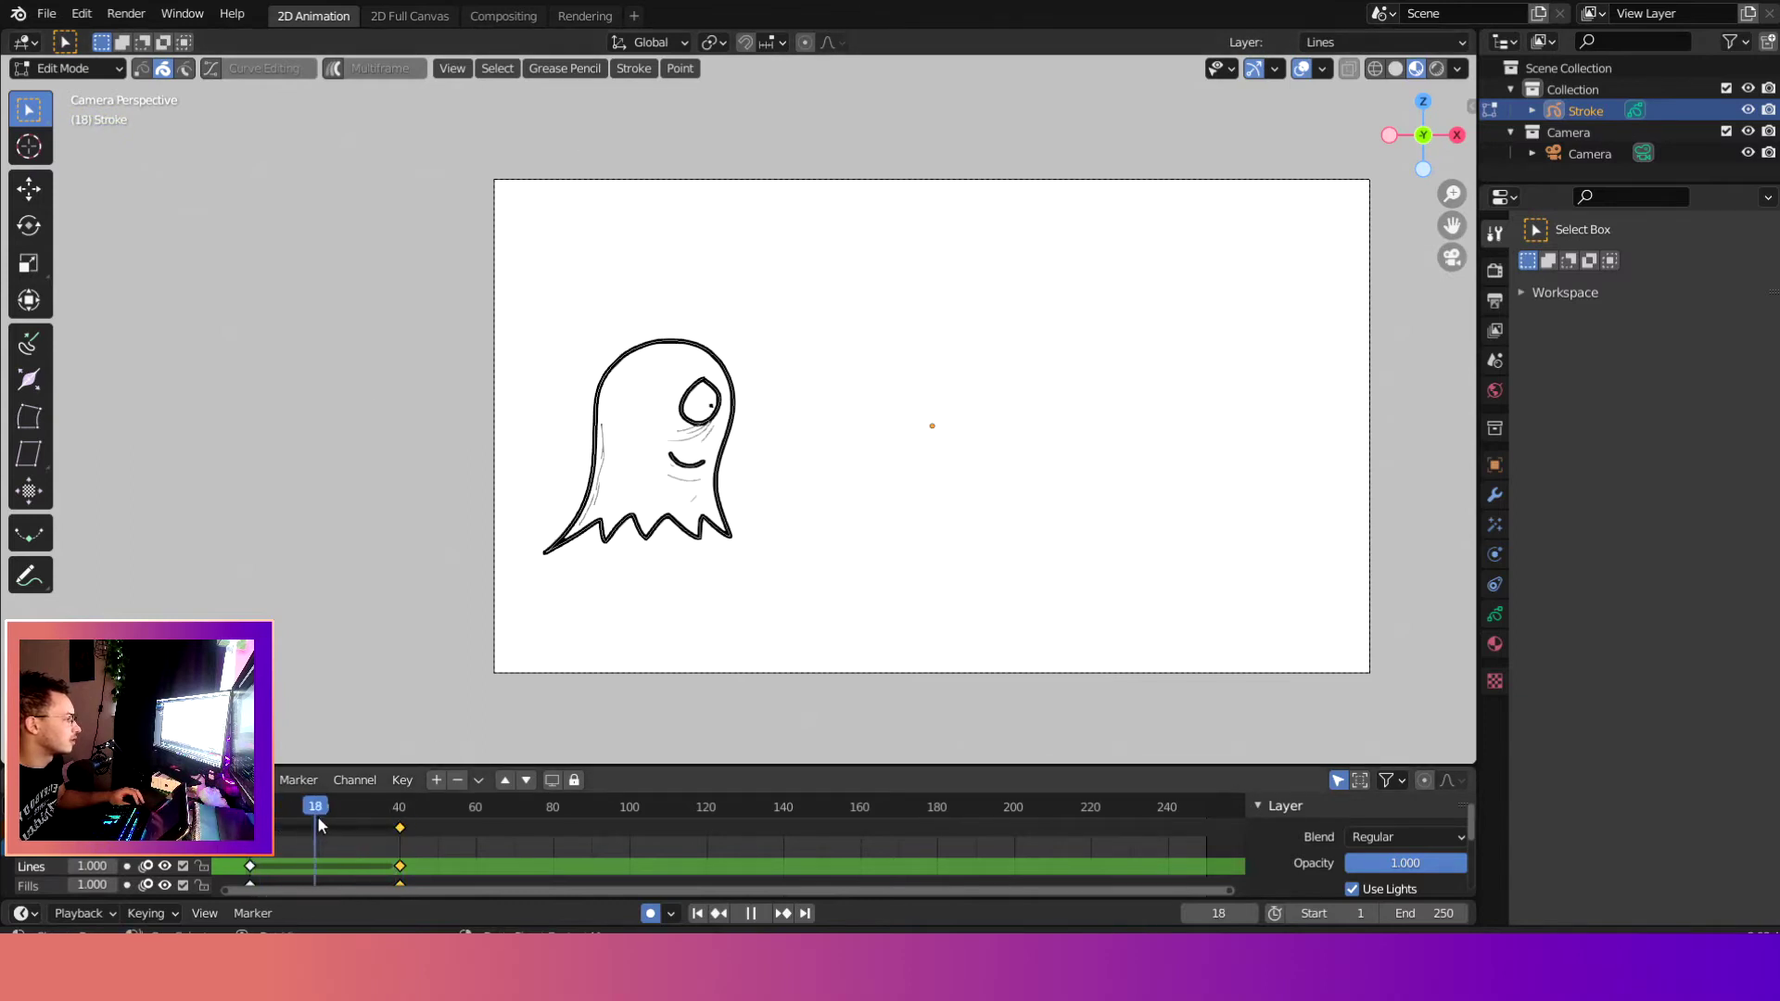
pyautogui.moveTo(391, 818)
pyautogui.mouseDown()
pyautogui.moveTo(405, 821)
pyautogui.moveTo(260, 823)
pyautogui.moveTo(401, 827)
pyautogui.mouseUp()
pyautogui.press('space')
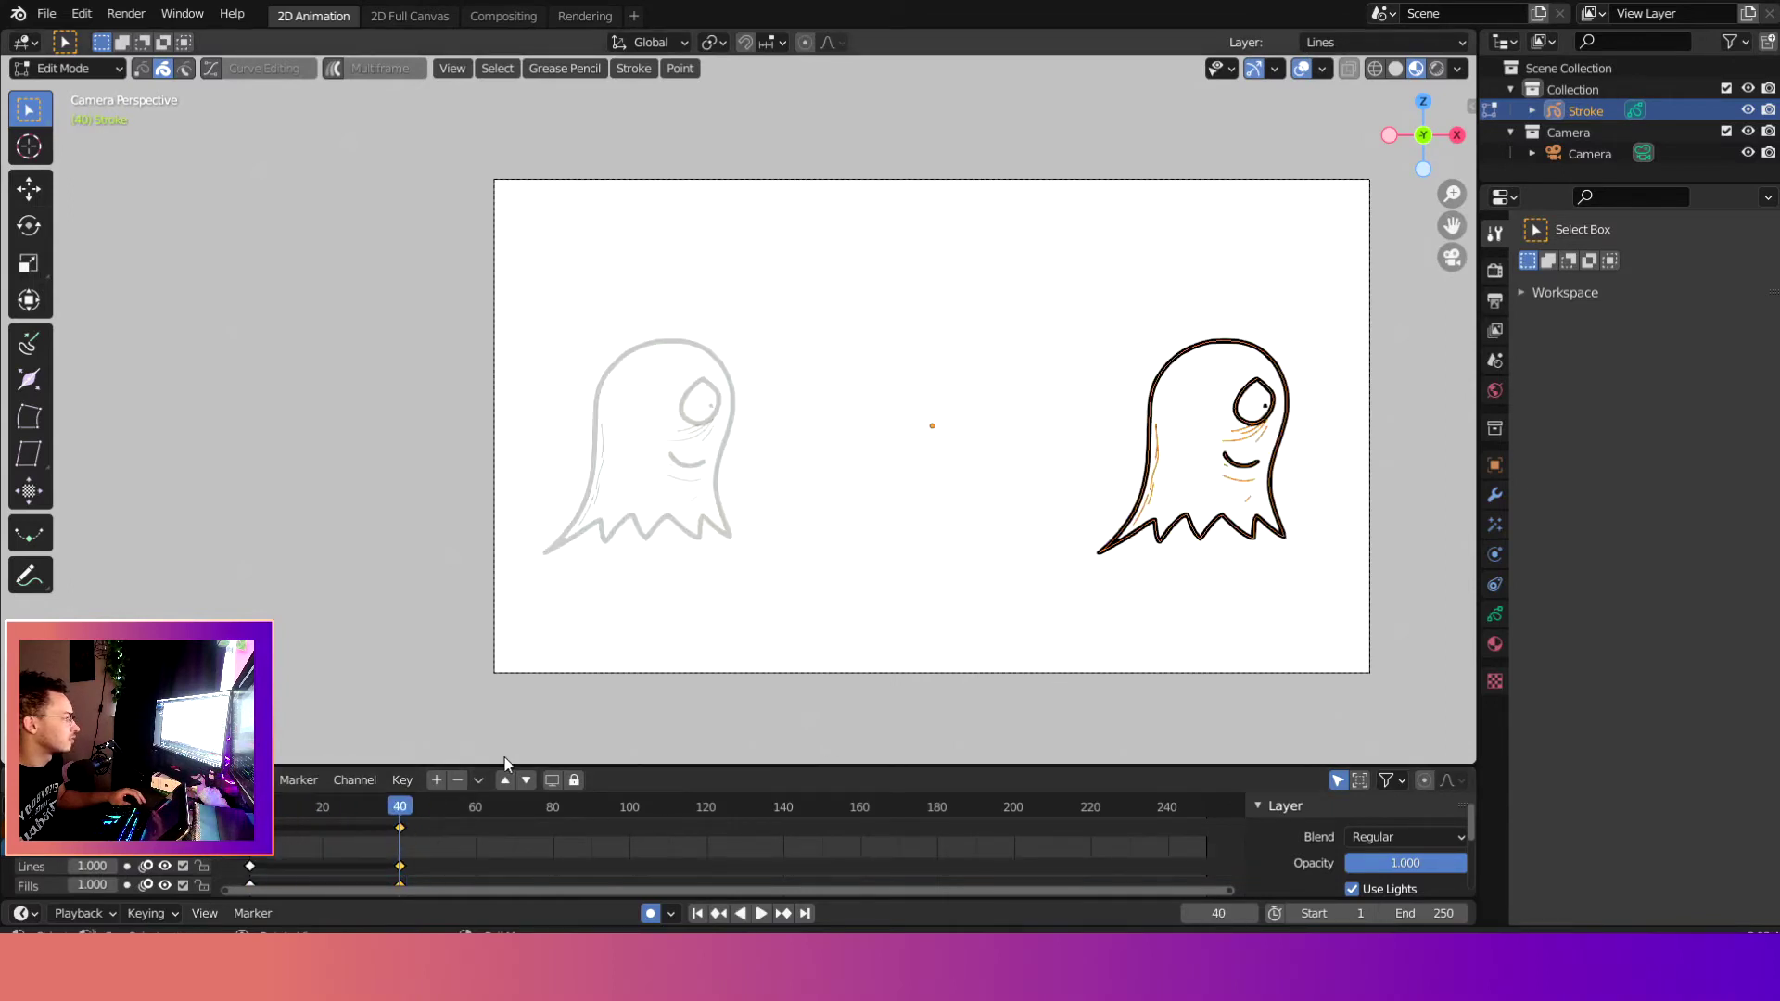
# Step: Go to frame 20 and apply Interpolate Sequence between the two ghost keyframes
pyautogui.press('space')
pyautogui.moveTo(387, 810); pyautogui.dragTo(324, 827)
pyautogui.press('space')
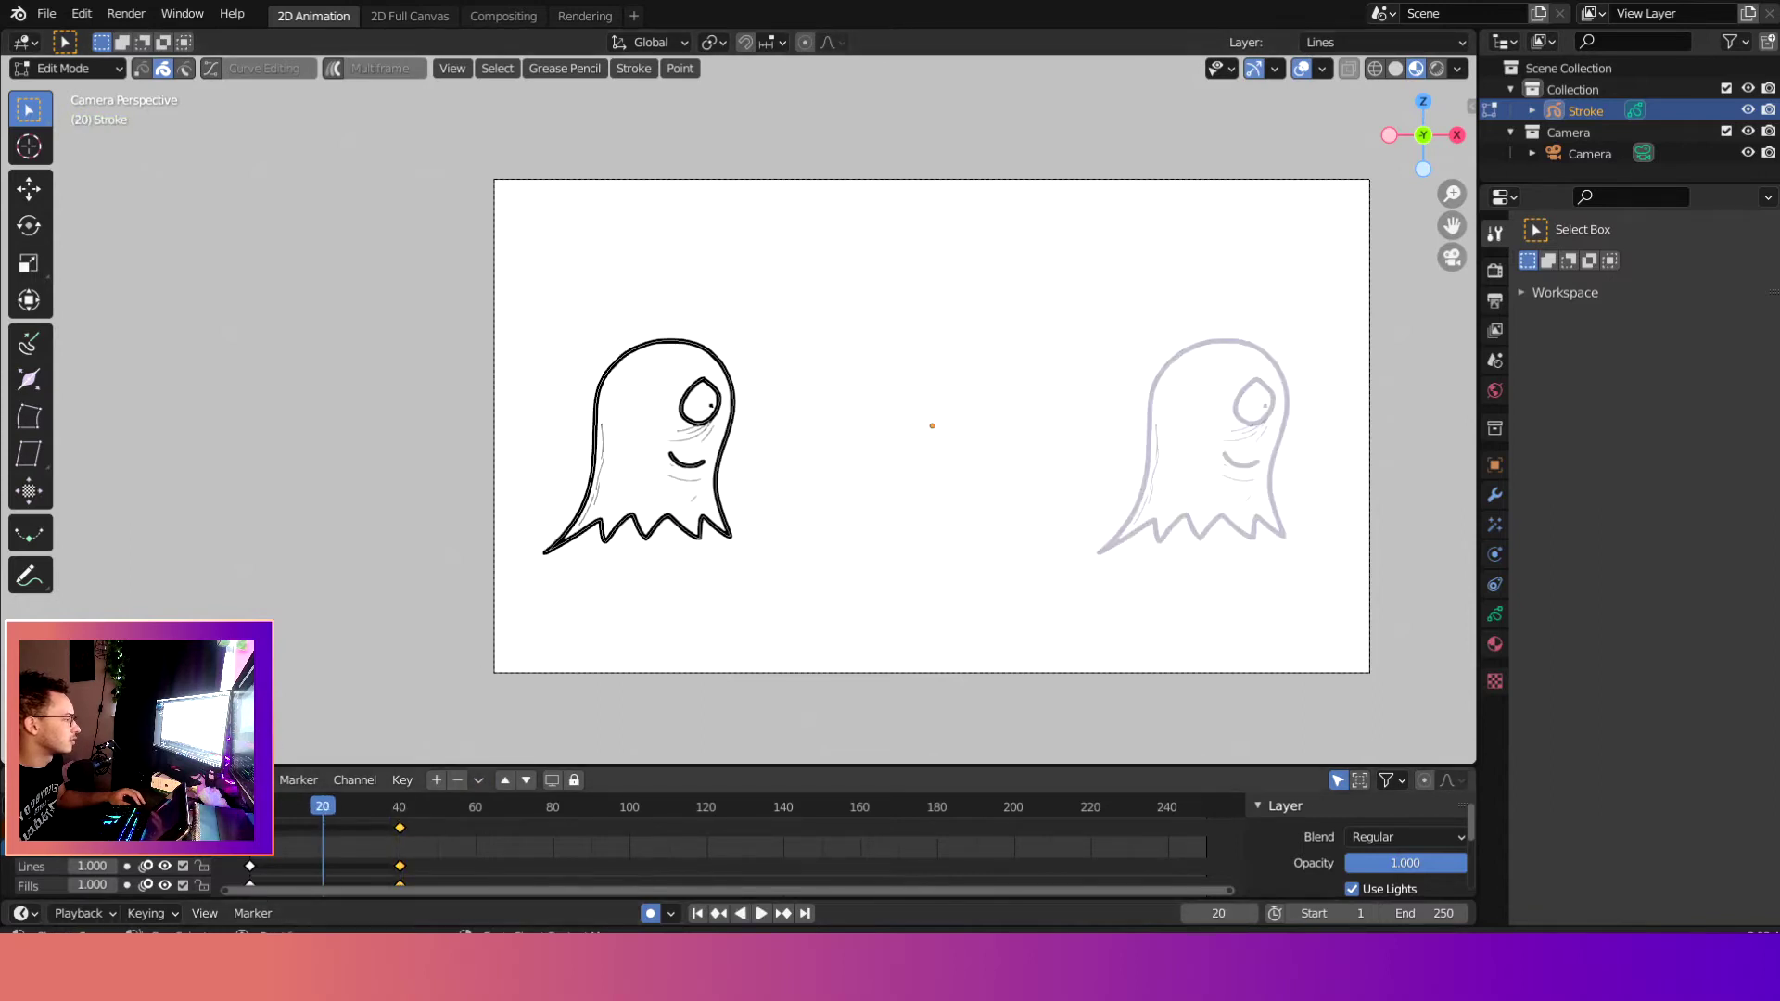
pyautogui.press('a')
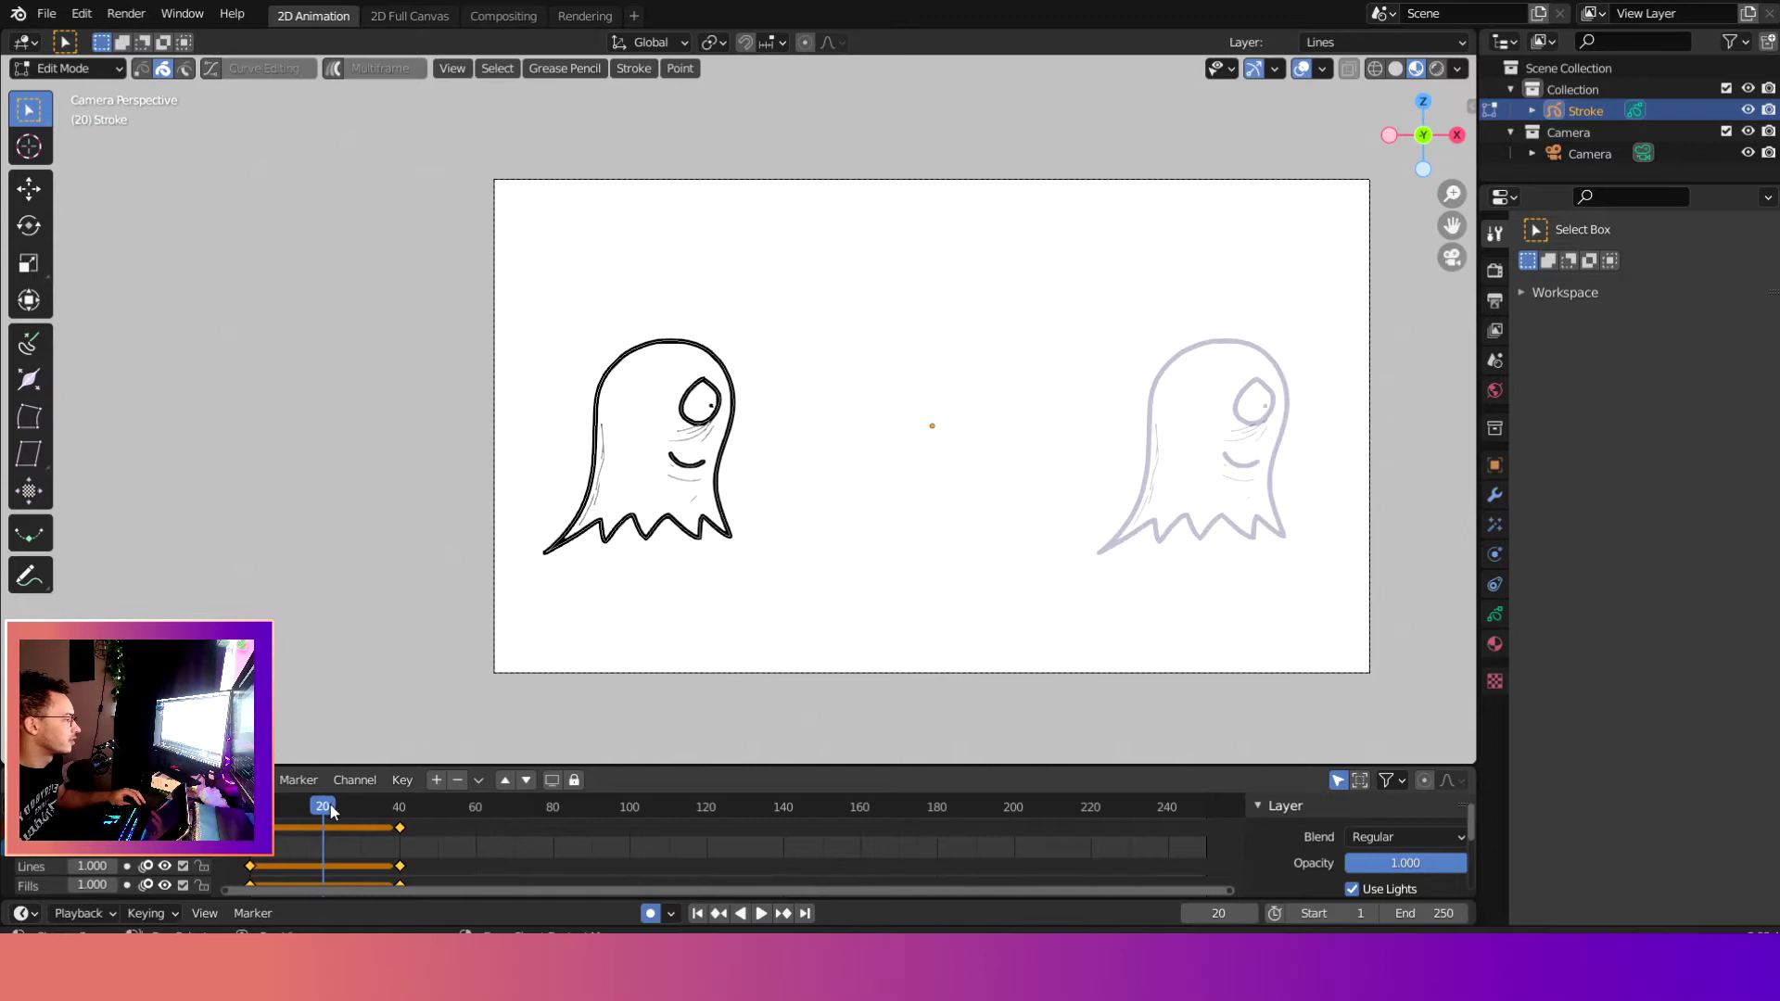
pyautogui.click(327, 806)
pyautogui.click(319, 828)
pyautogui.moveTo(336, 813); pyautogui.dragTo(321, 814)
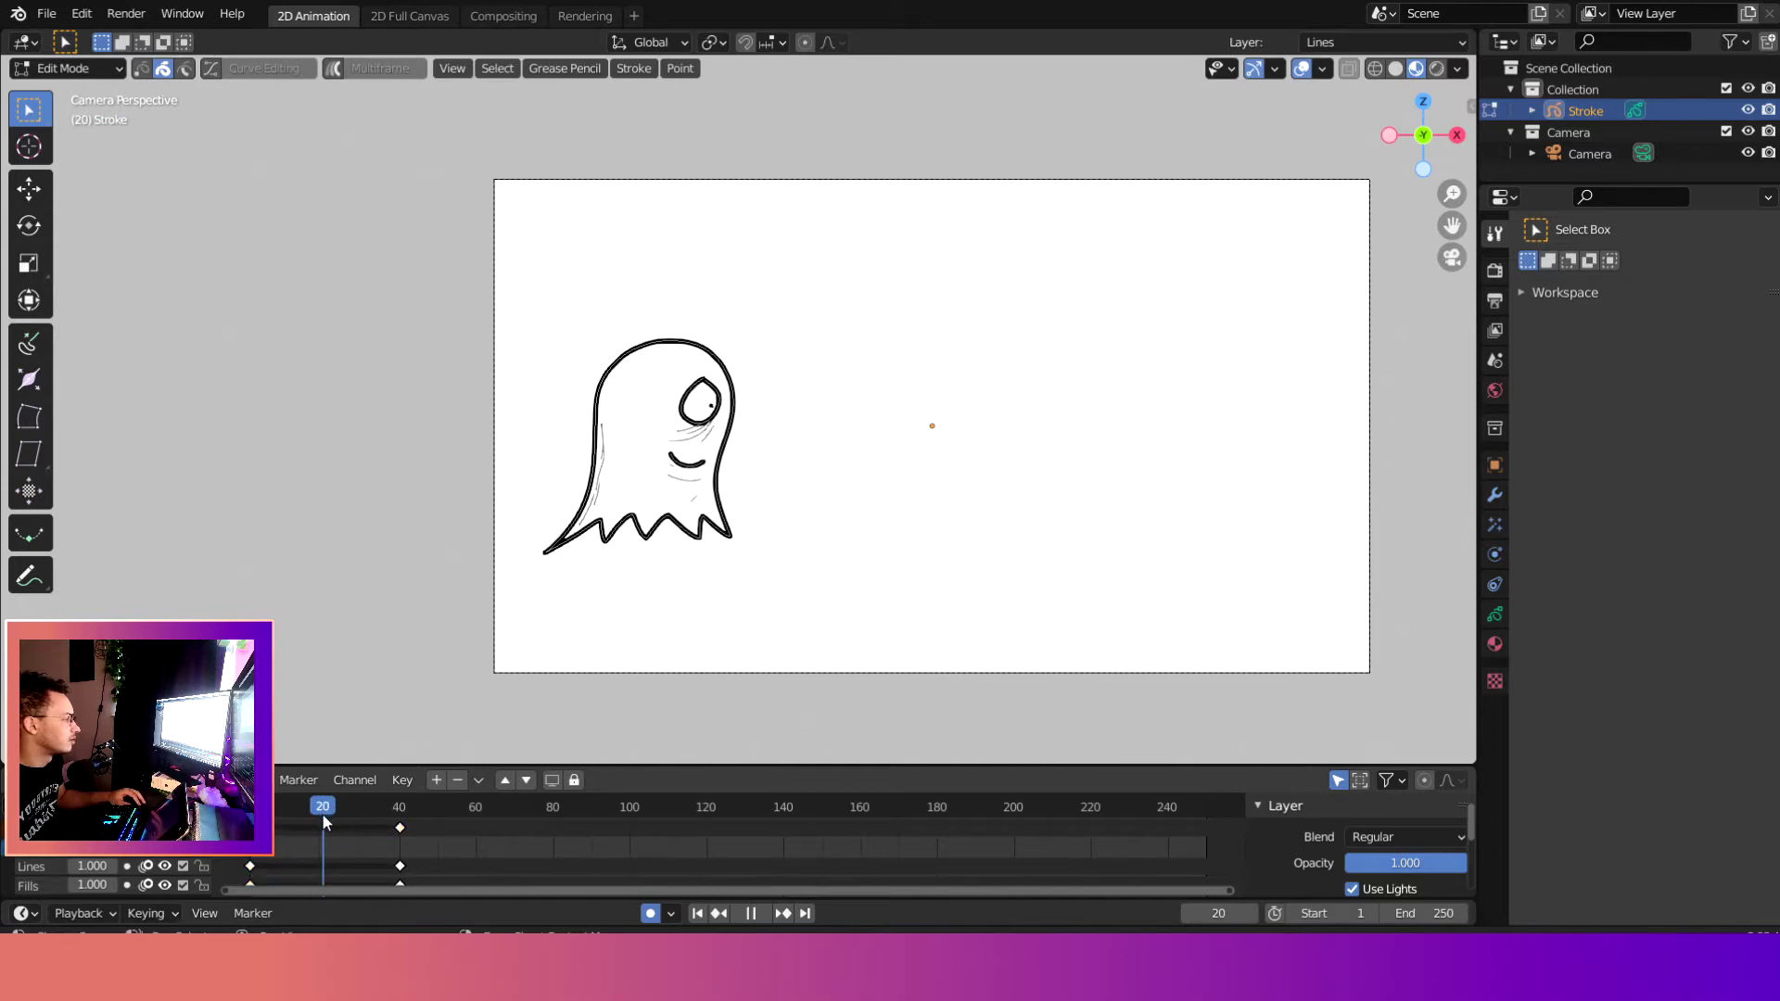
pyautogui.click(599, 69)
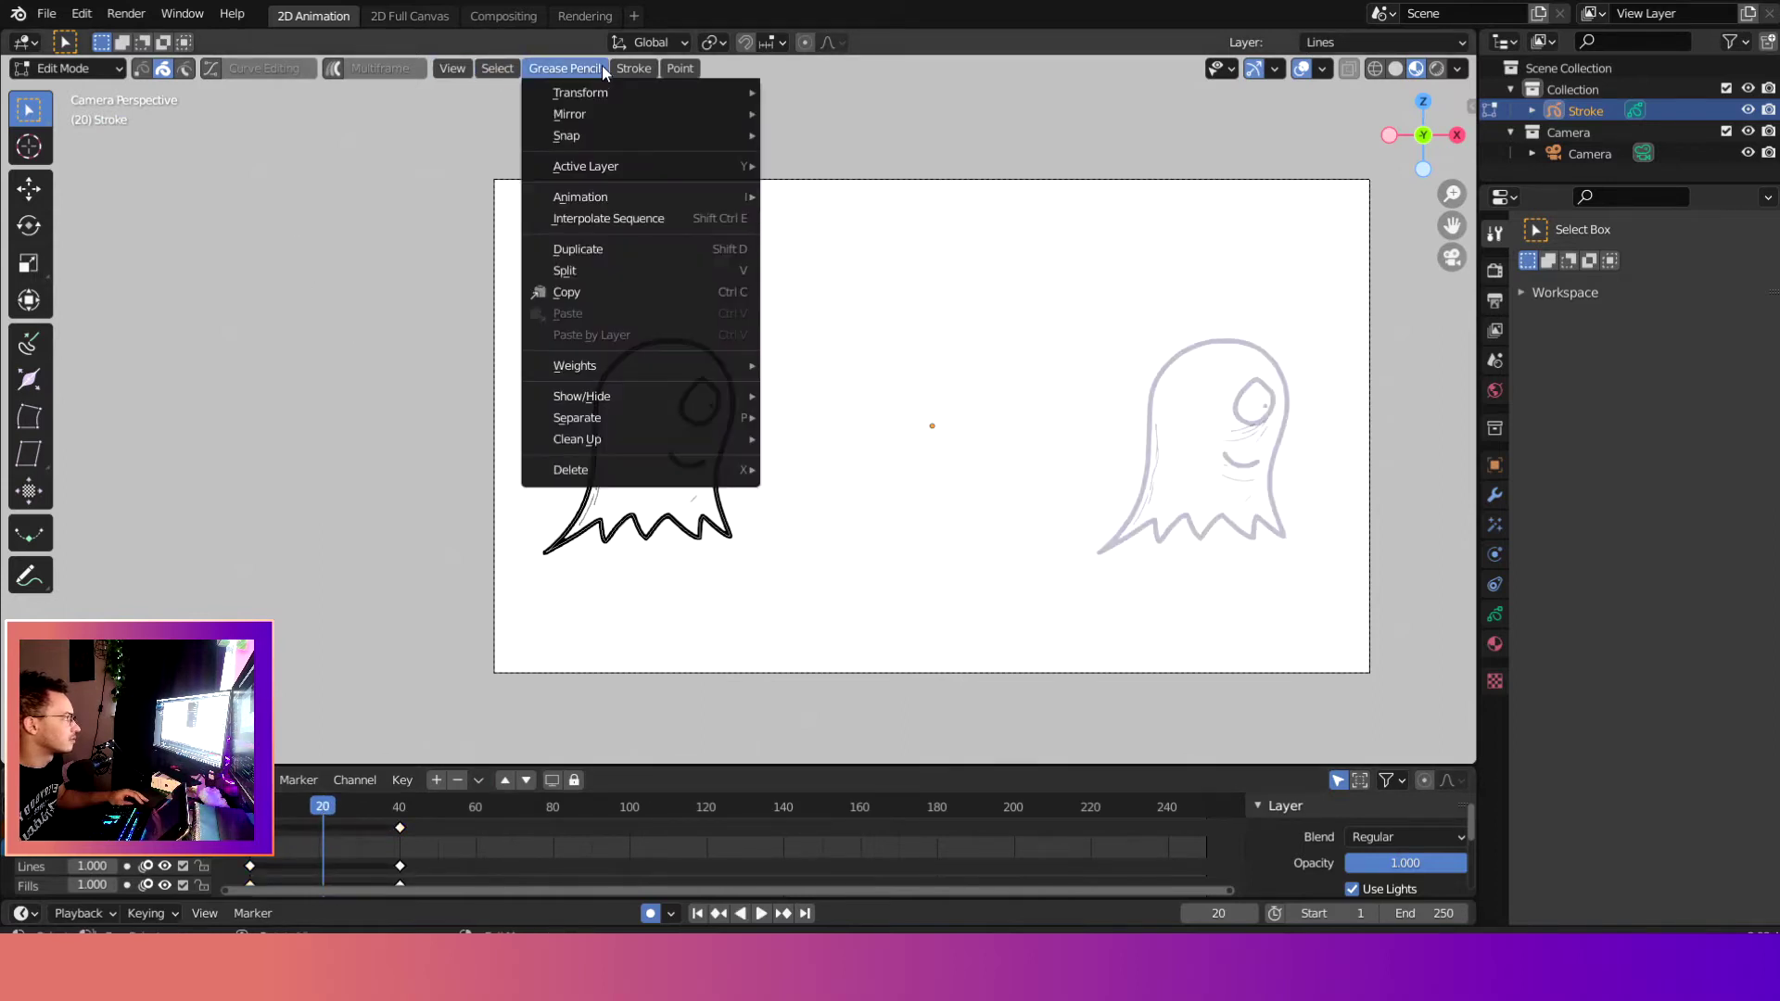
pyautogui.click(614, 217)
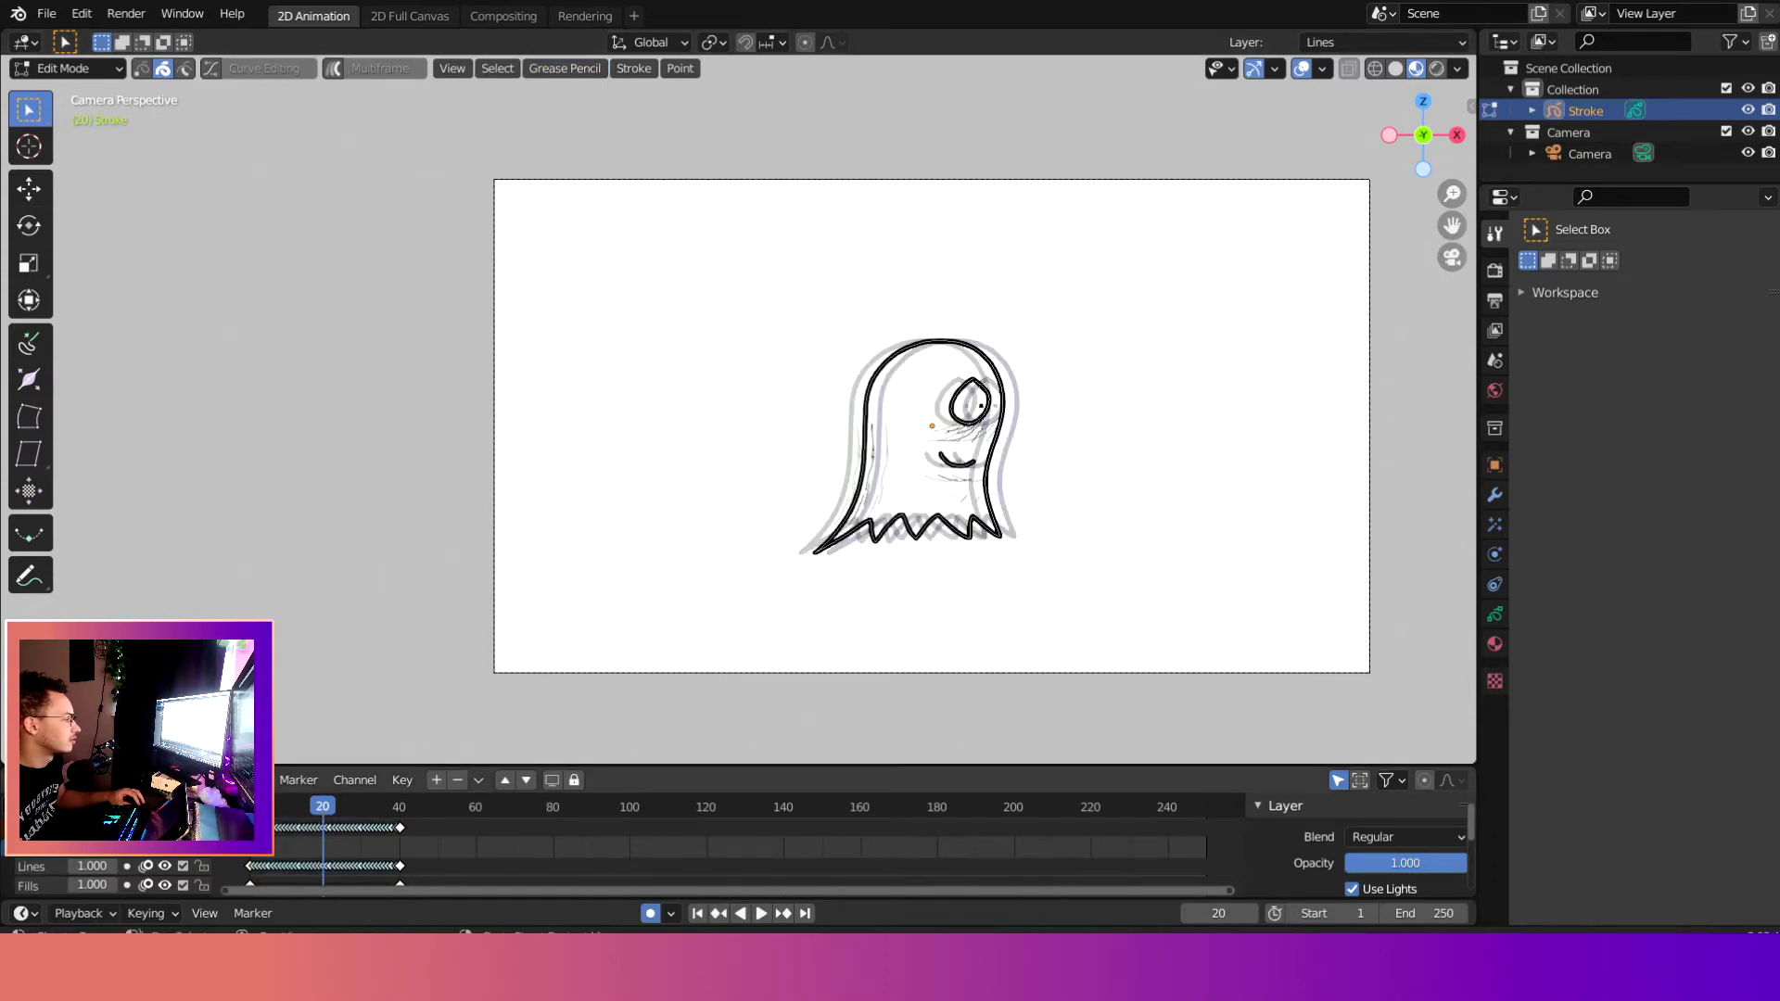
# Step: Play the interpolated animation several times from the start to review the ghost's movement across the canvas
pyautogui.press('space')
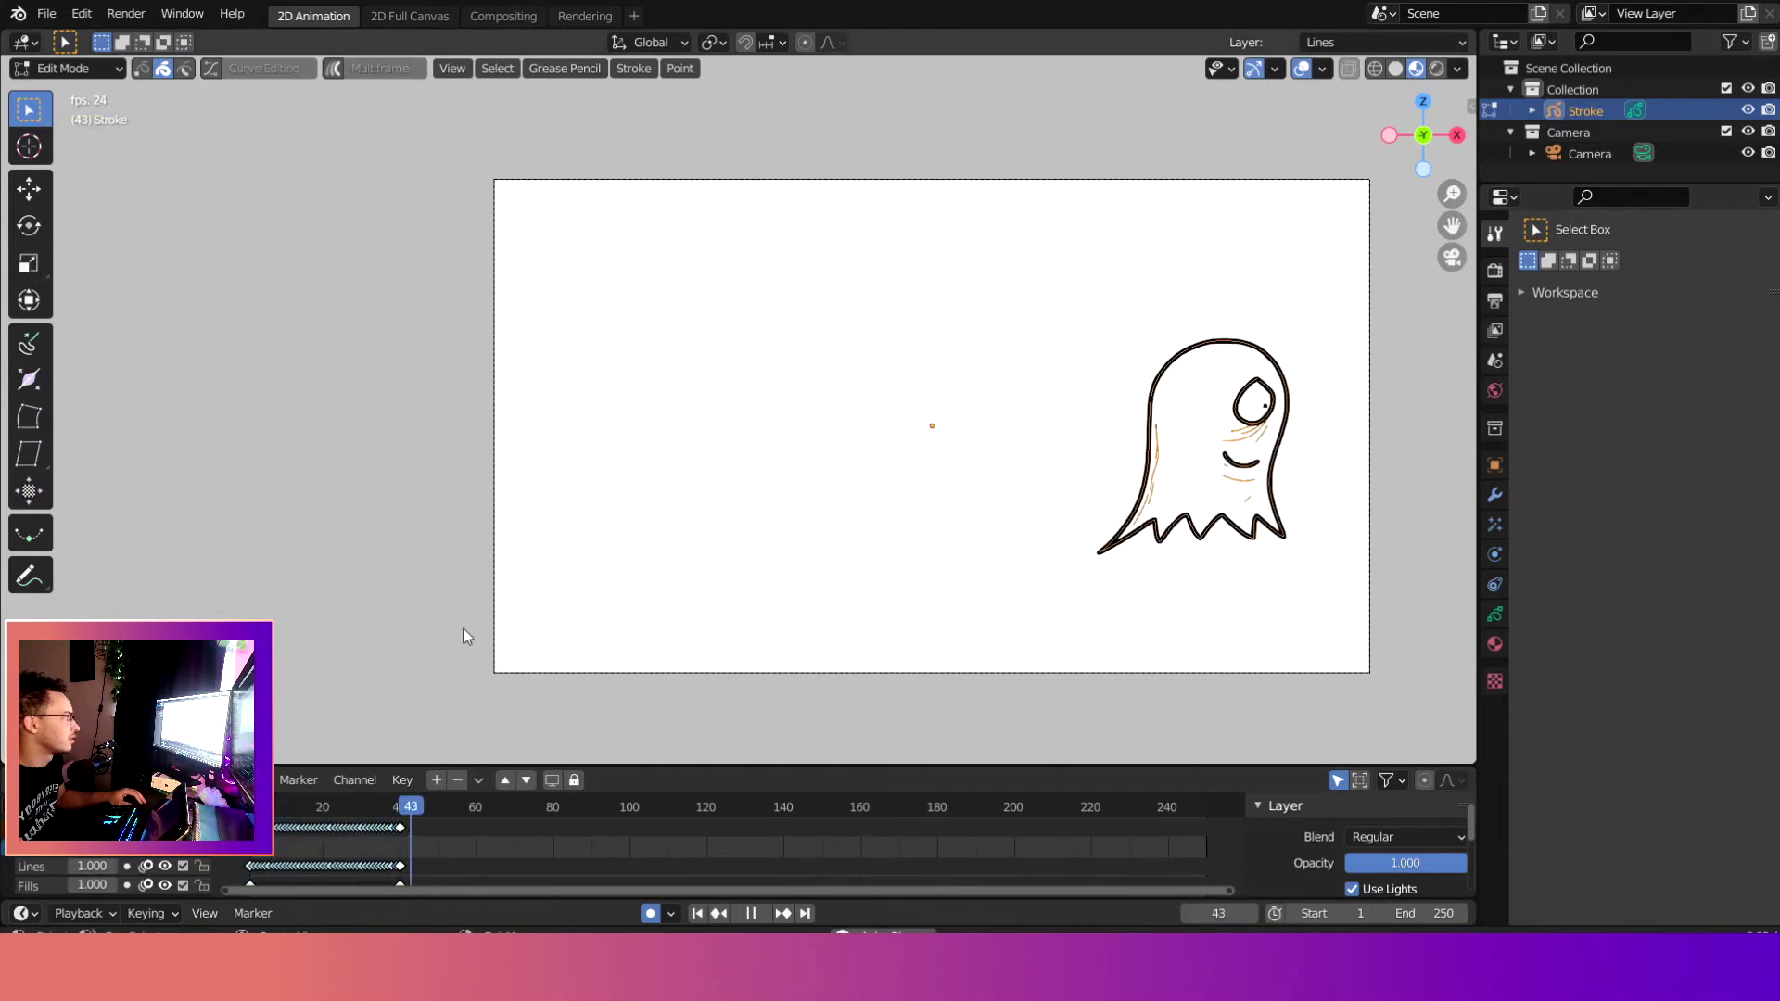
pyautogui.press('space')
pyautogui.moveTo(429, 810); pyautogui.dragTo(246, 807)
pyautogui.press('space')
pyautogui.press('space')
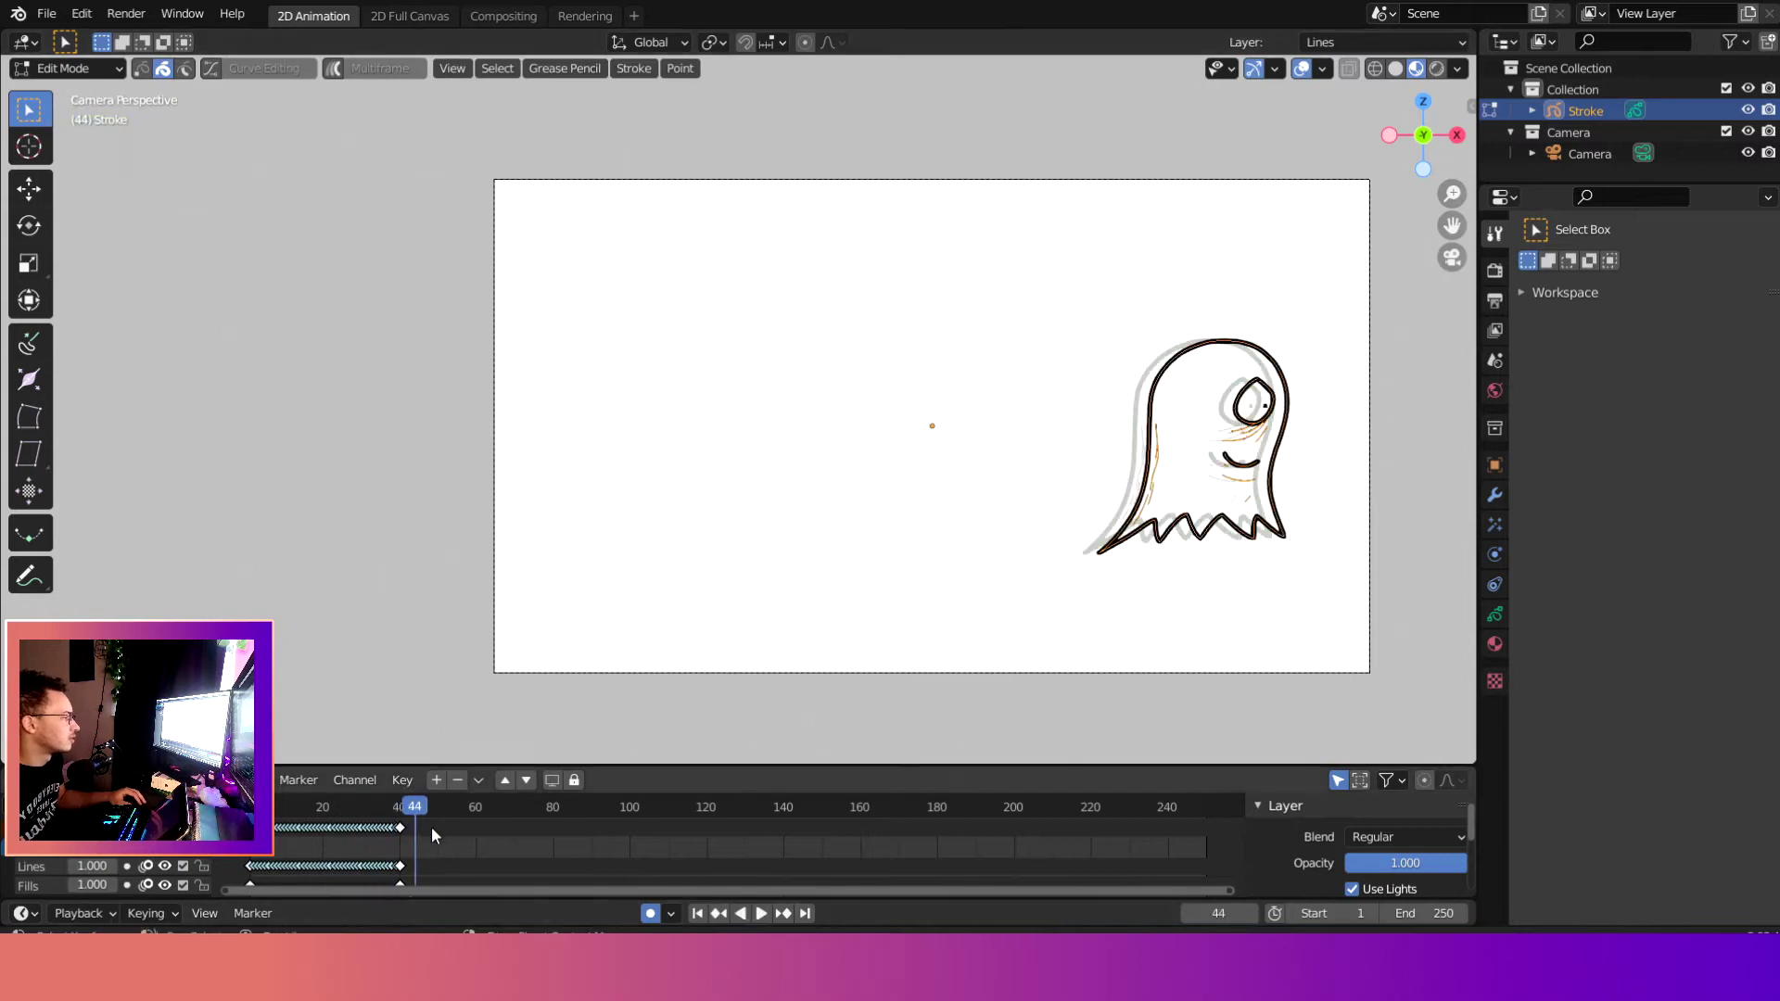
pyautogui.moveTo(422, 809); pyautogui.dragTo(247, 807)
pyautogui.press('space')
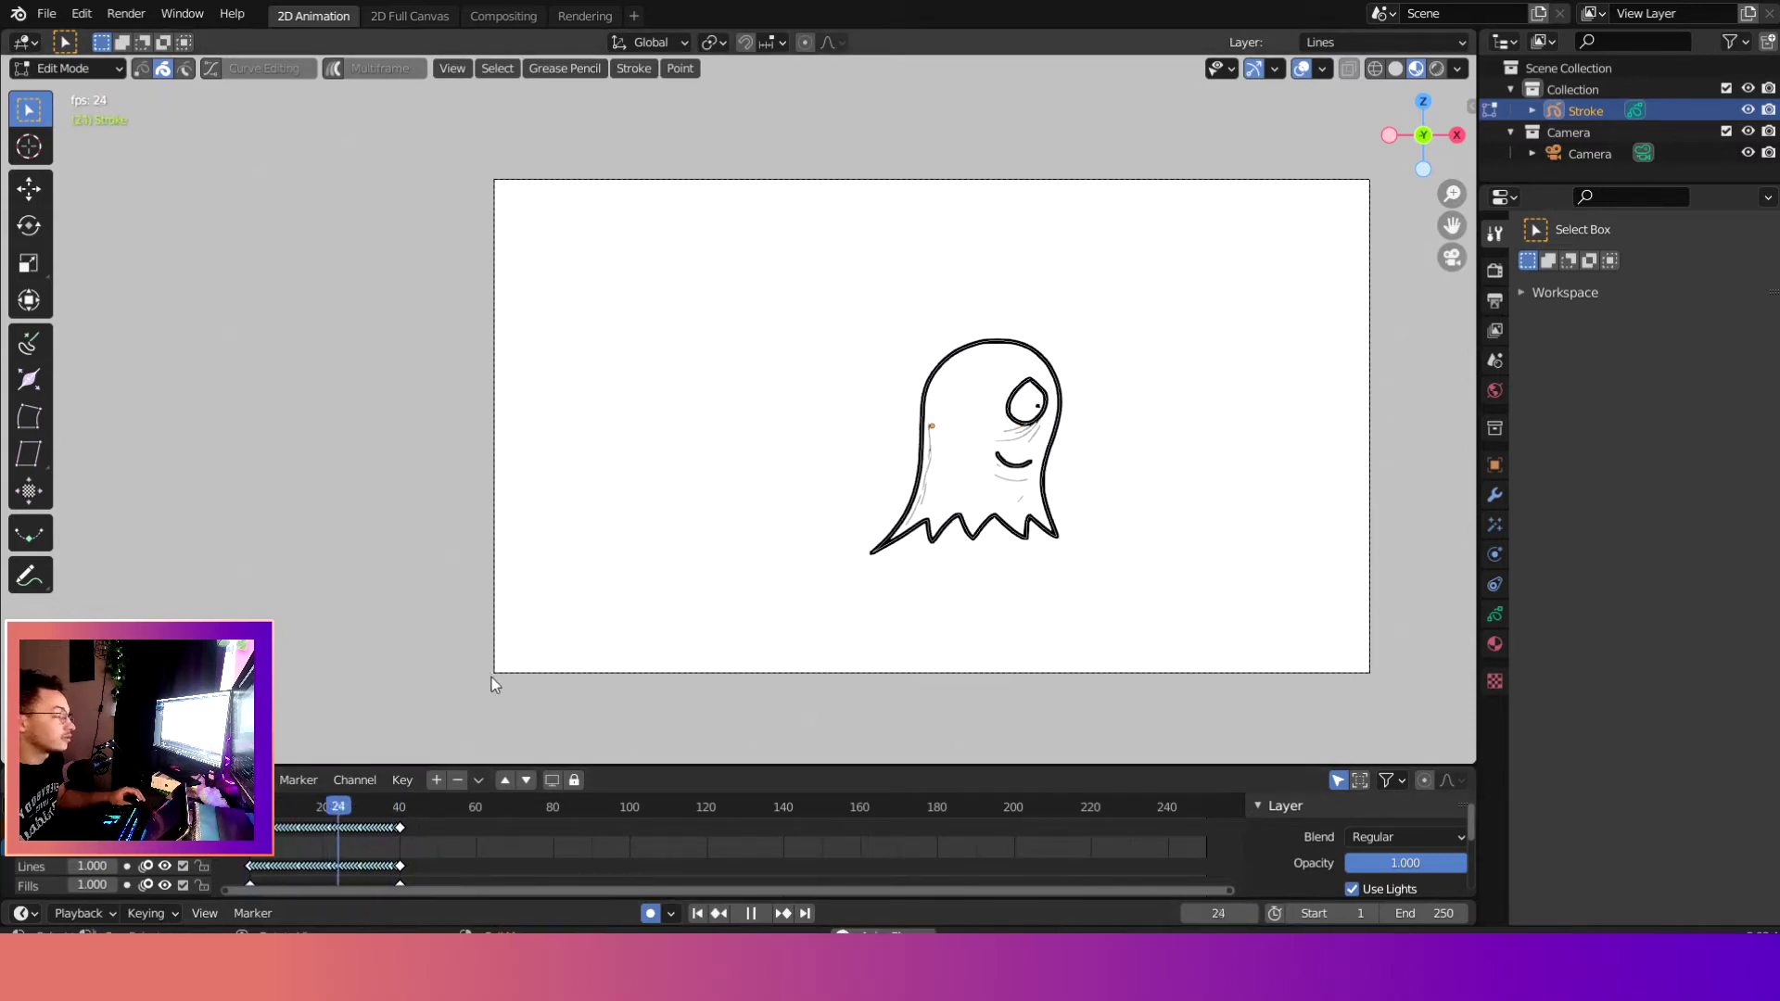
pyautogui.press('space')
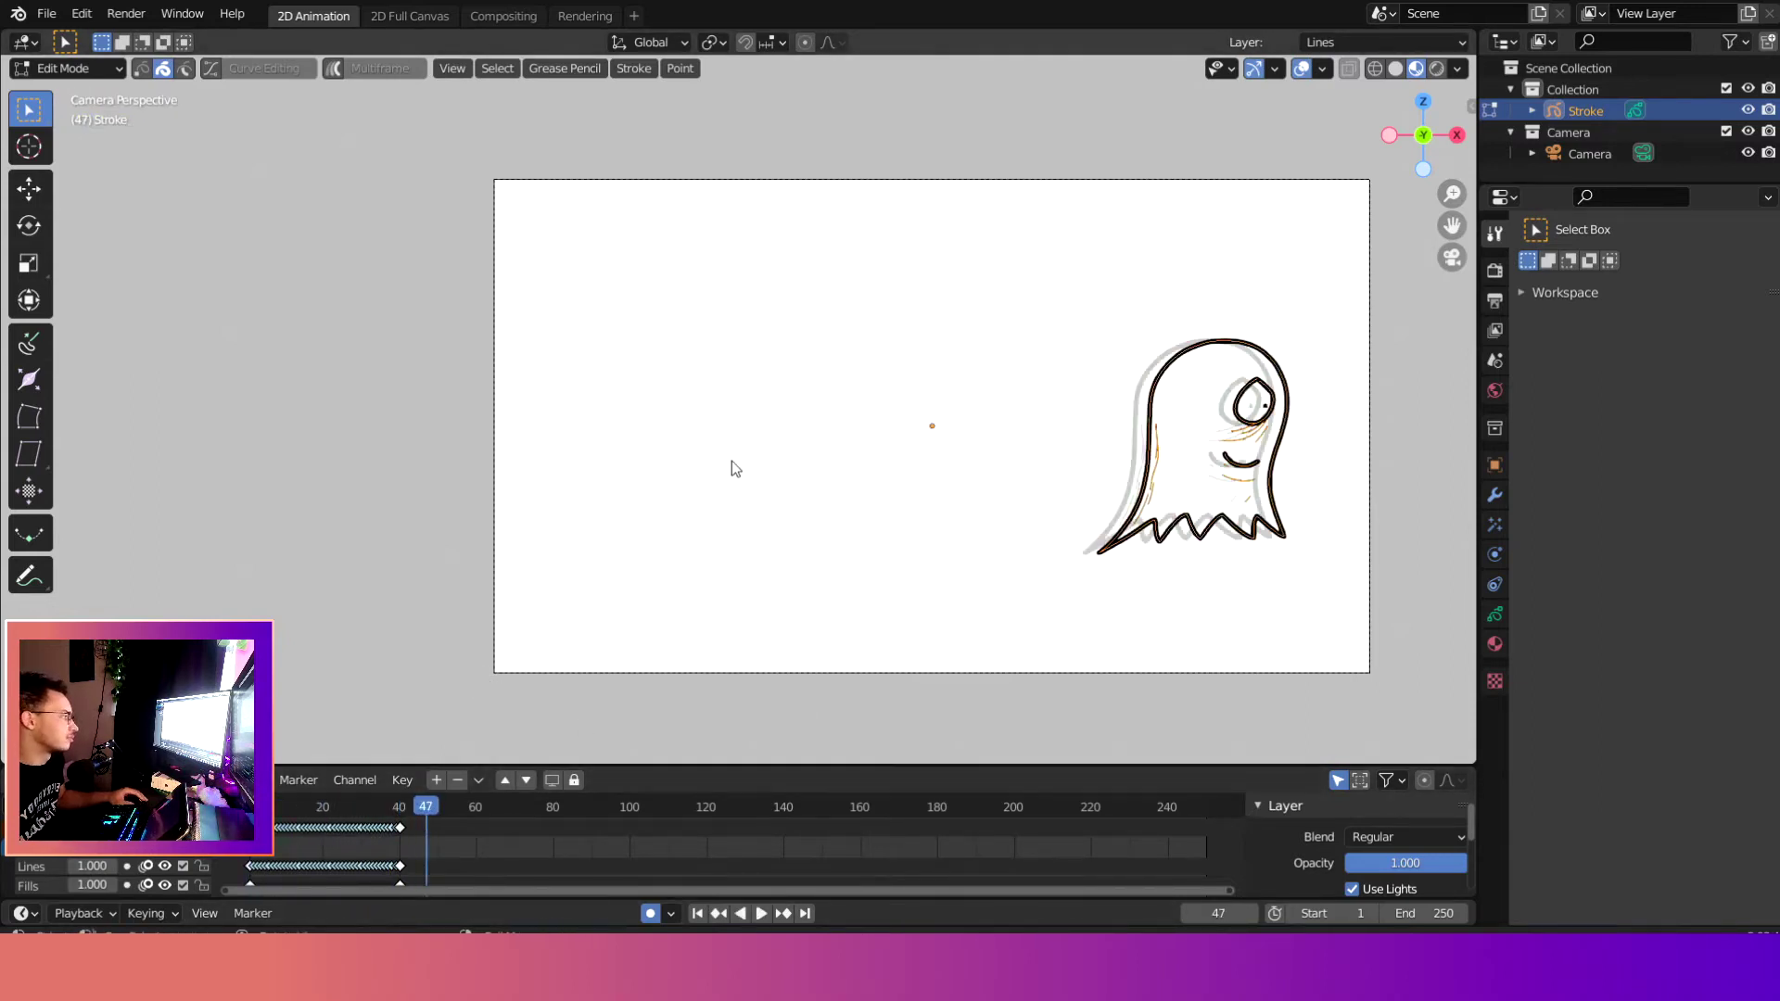
pyautogui.moveTo(426, 810); pyautogui.dragTo(244, 817)
pyautogui.press('space')
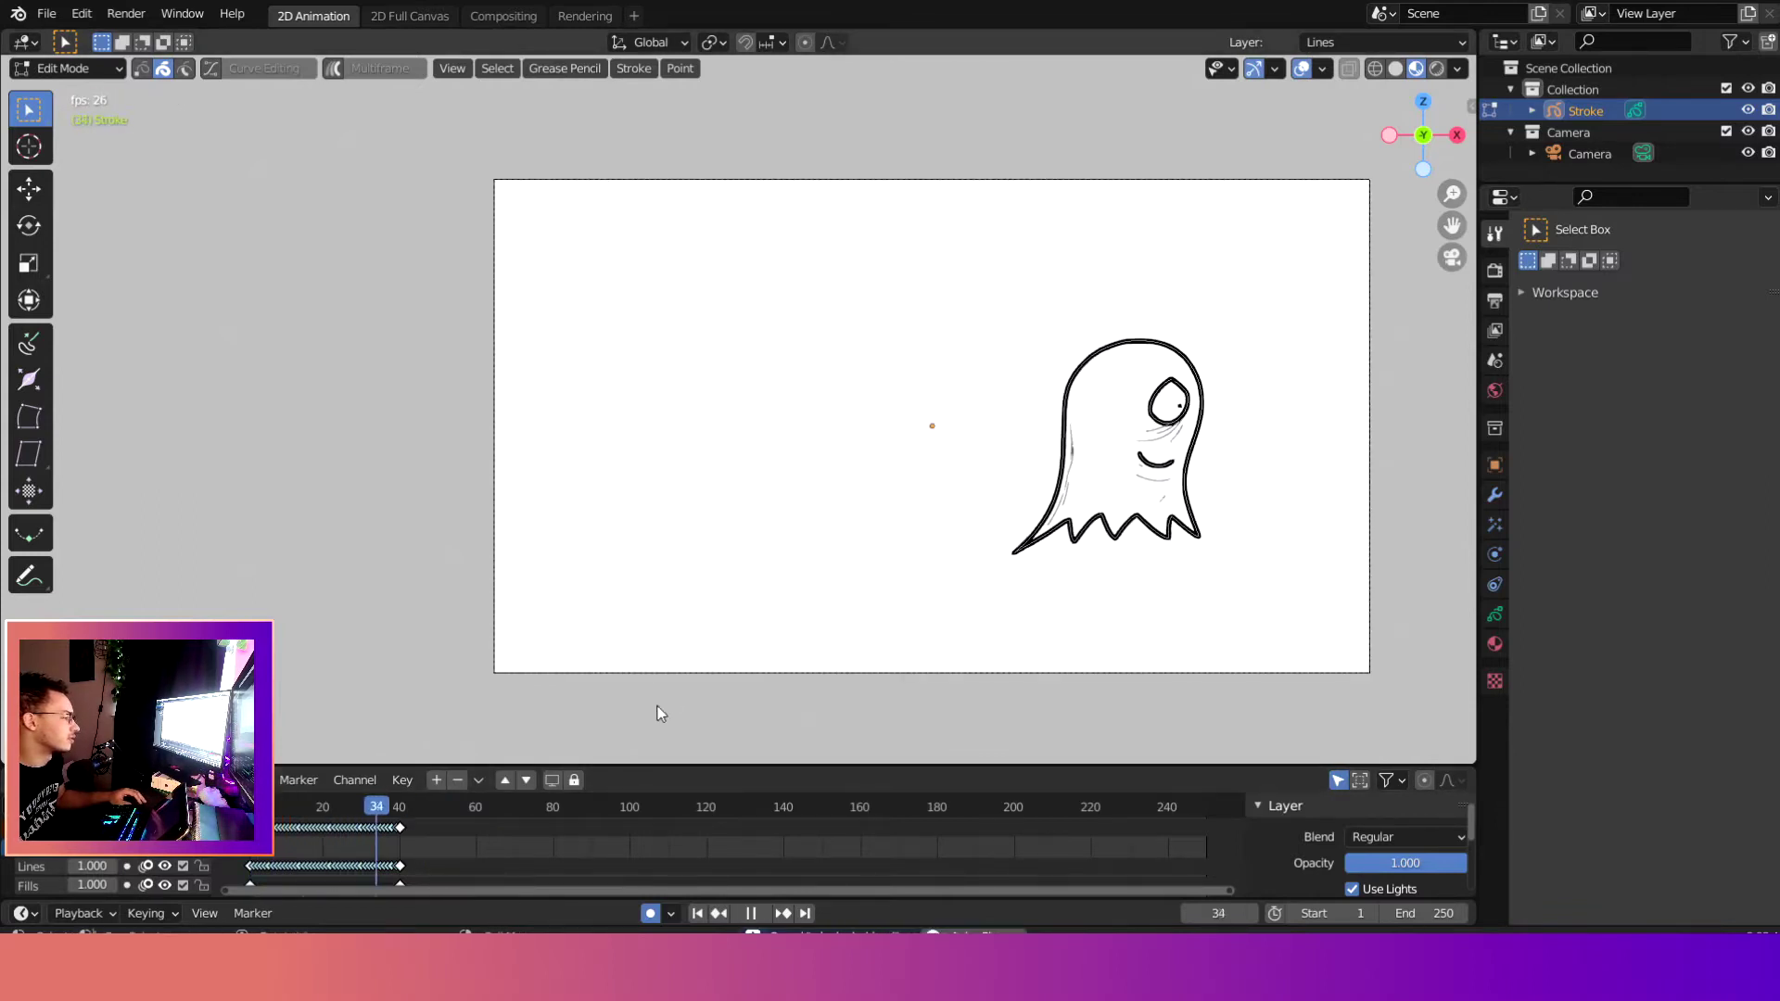
pyautogui.moveTo(426, 816); pyautogui.dragTo(397, 809)
pyautogui.press('Escape')
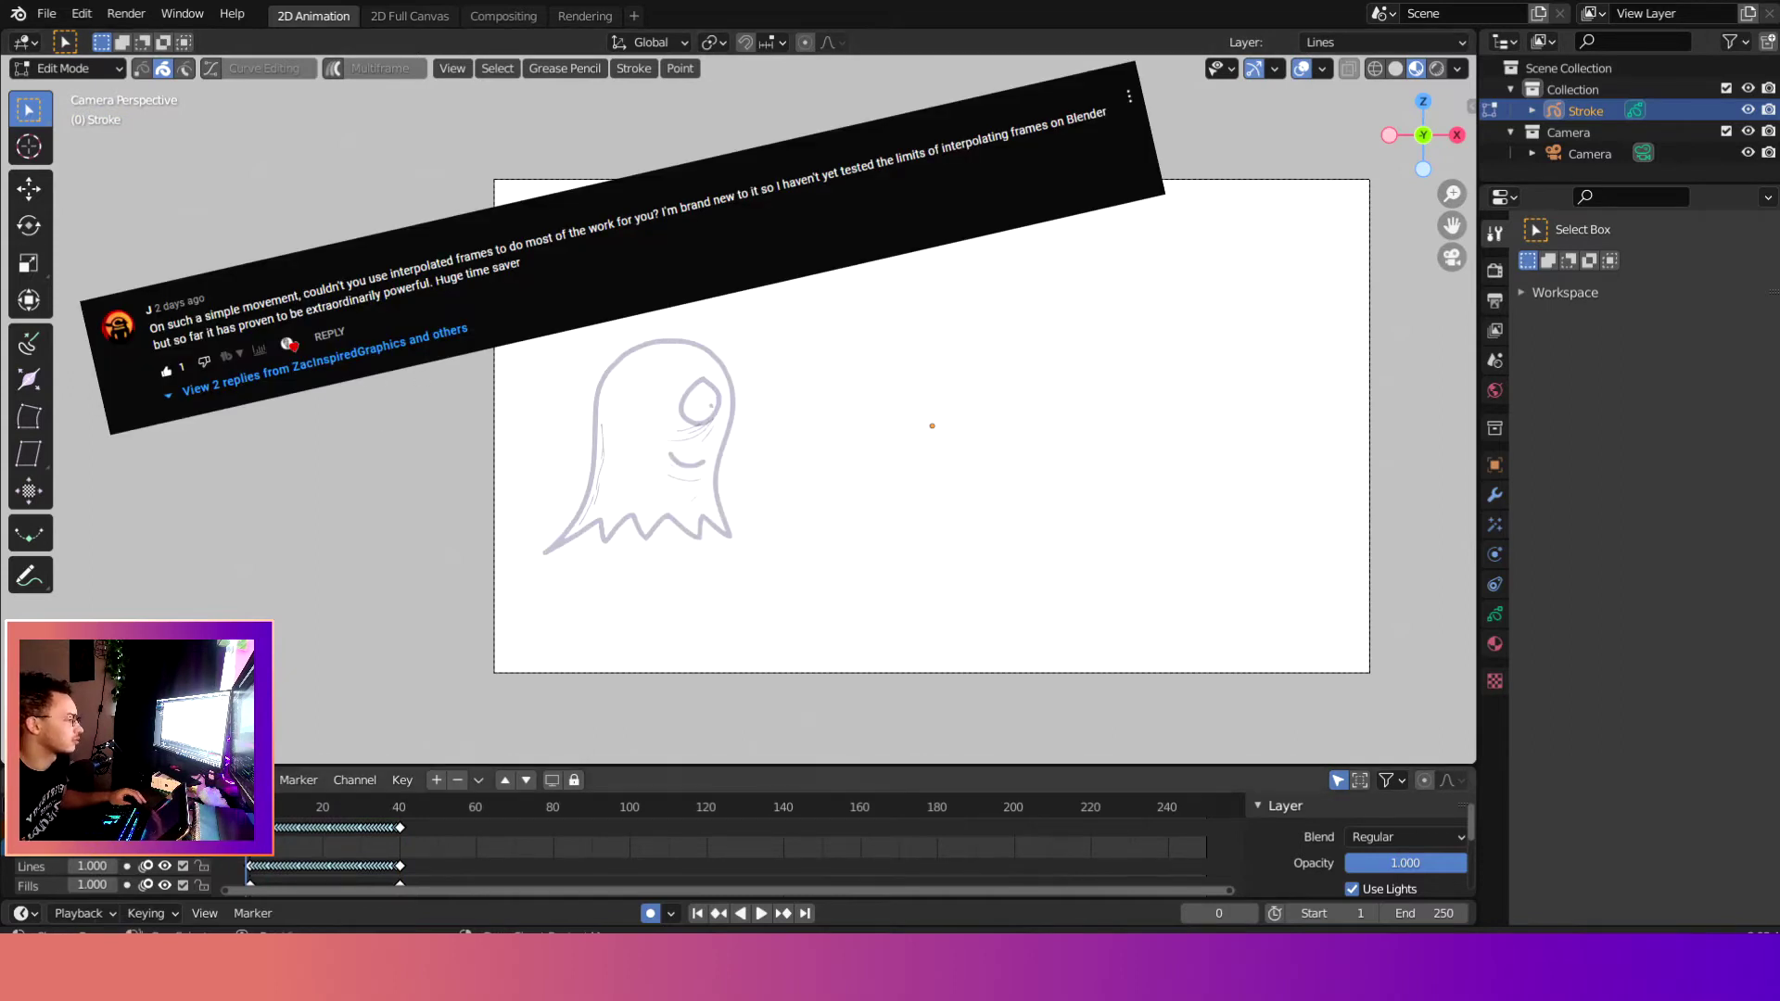
# Step: Undo the interpolation and the frame 40 keyframe, and return the playhead to the start of the timeline
pyautogui.hotkey('ctrl', 'z')
pyautogui.hotkey('ctrl', 'z')
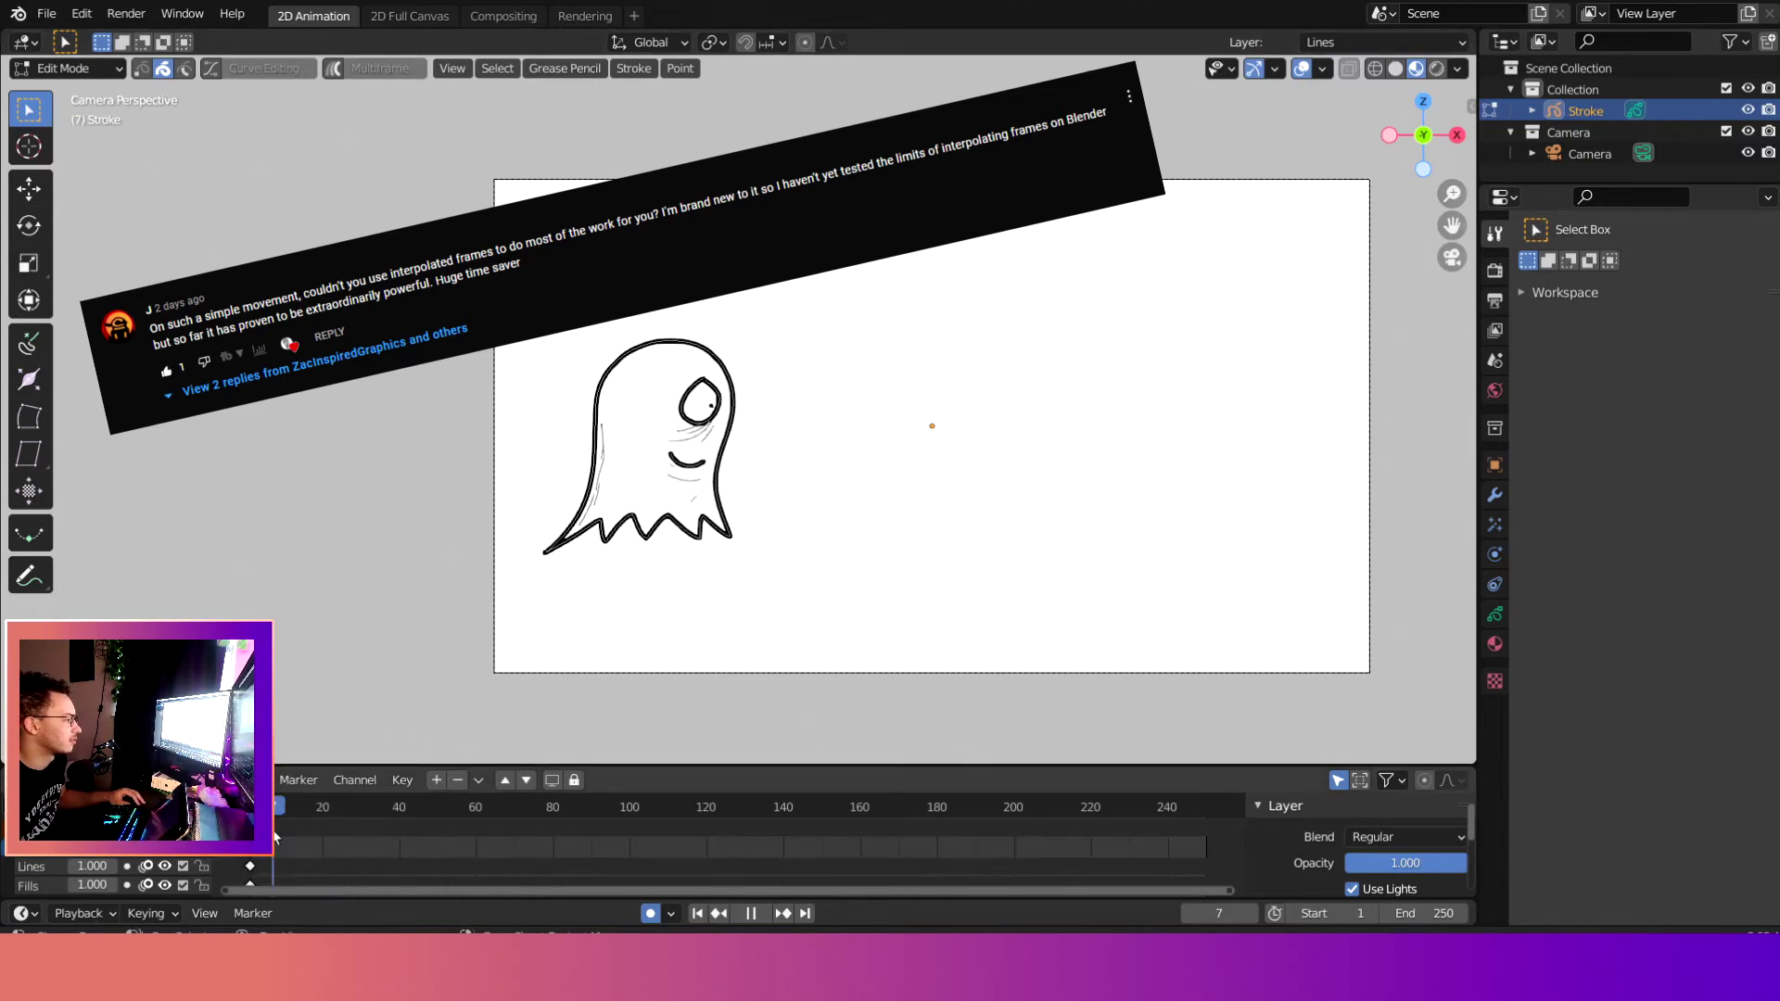
pyautogui.moveTo(273, 839); pyautogui.dragTo(253, 839)
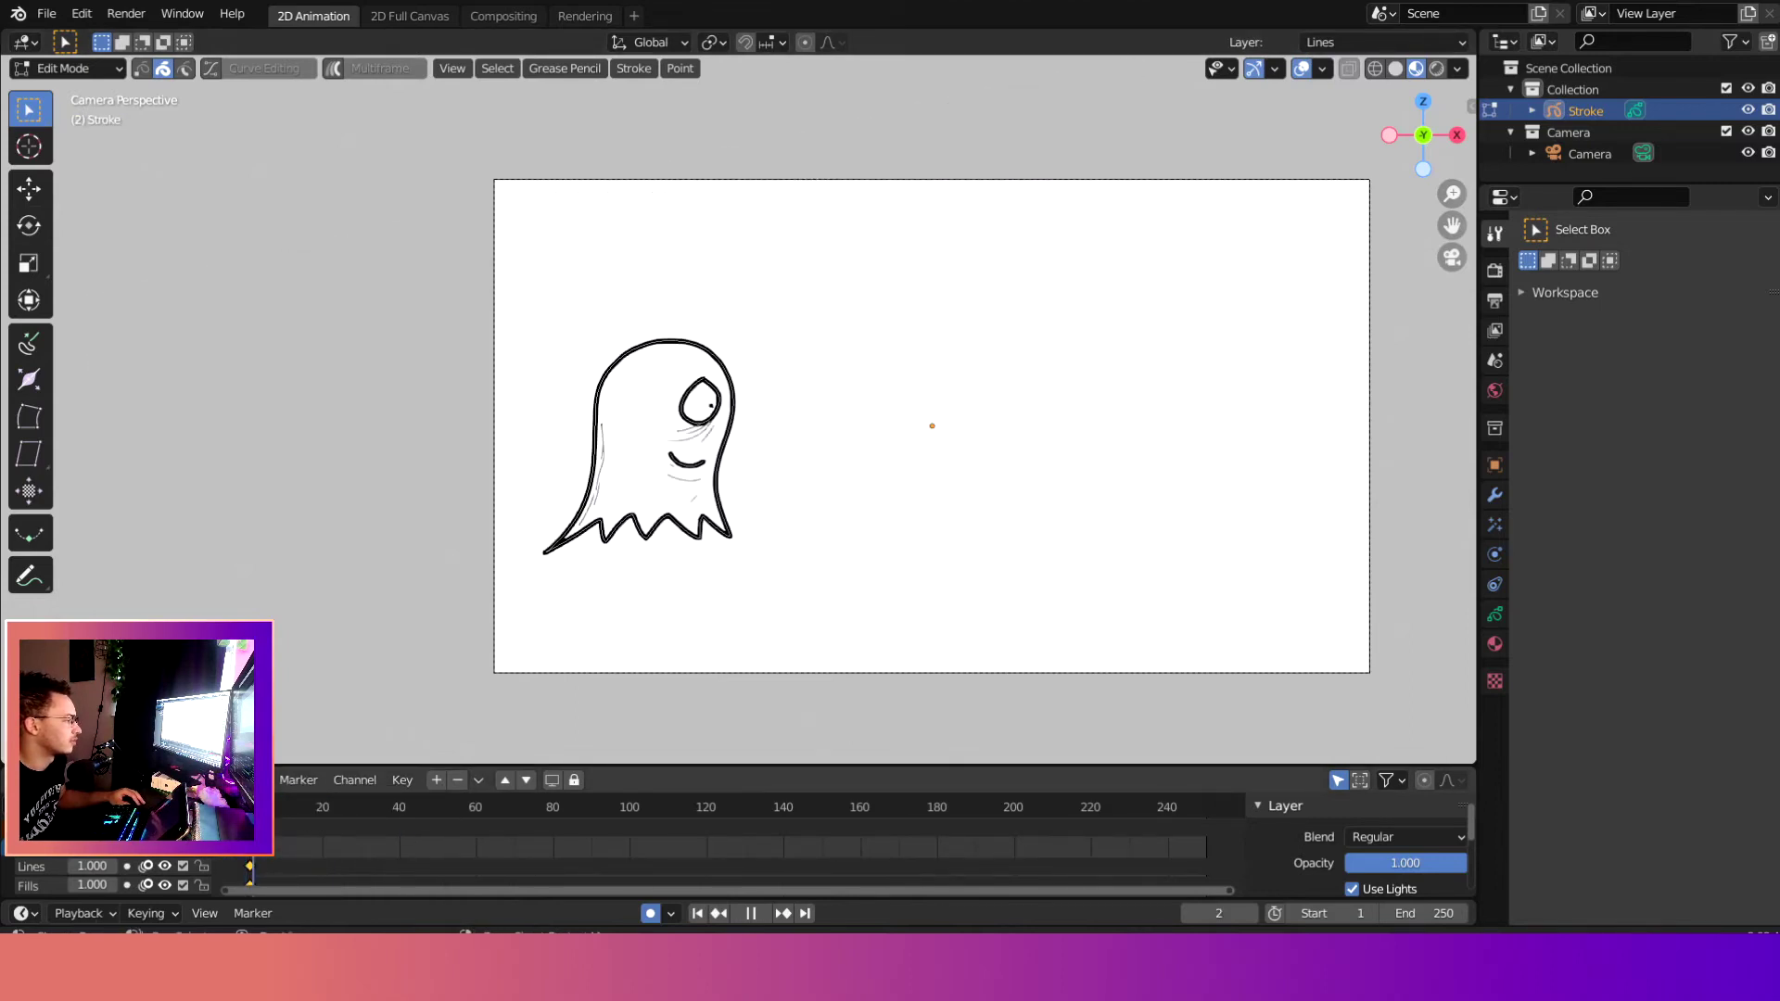
# Step: Duplicate the ghost keyframes from the start of the timeline to frame 35 and go to that frame
pyautogui.press('space')
pyautogui.hotkey('shift', 'd')
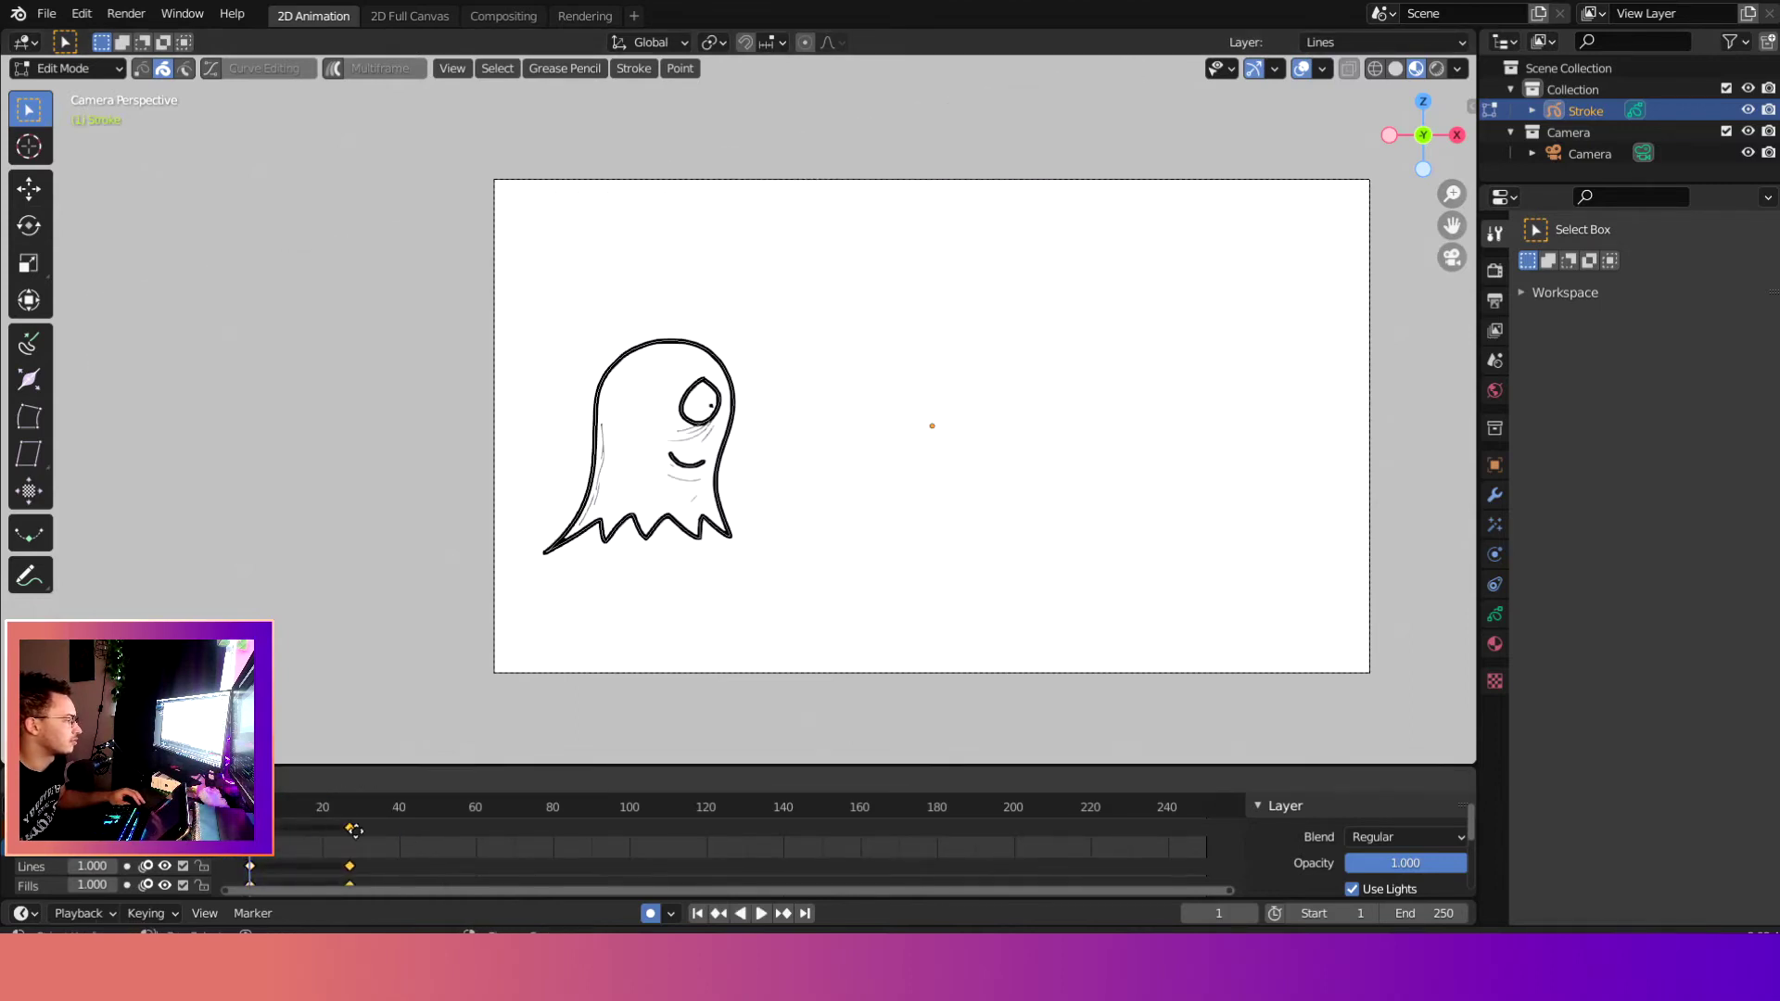
pyautogui.click(380, 825)
pyautogui.press('space')
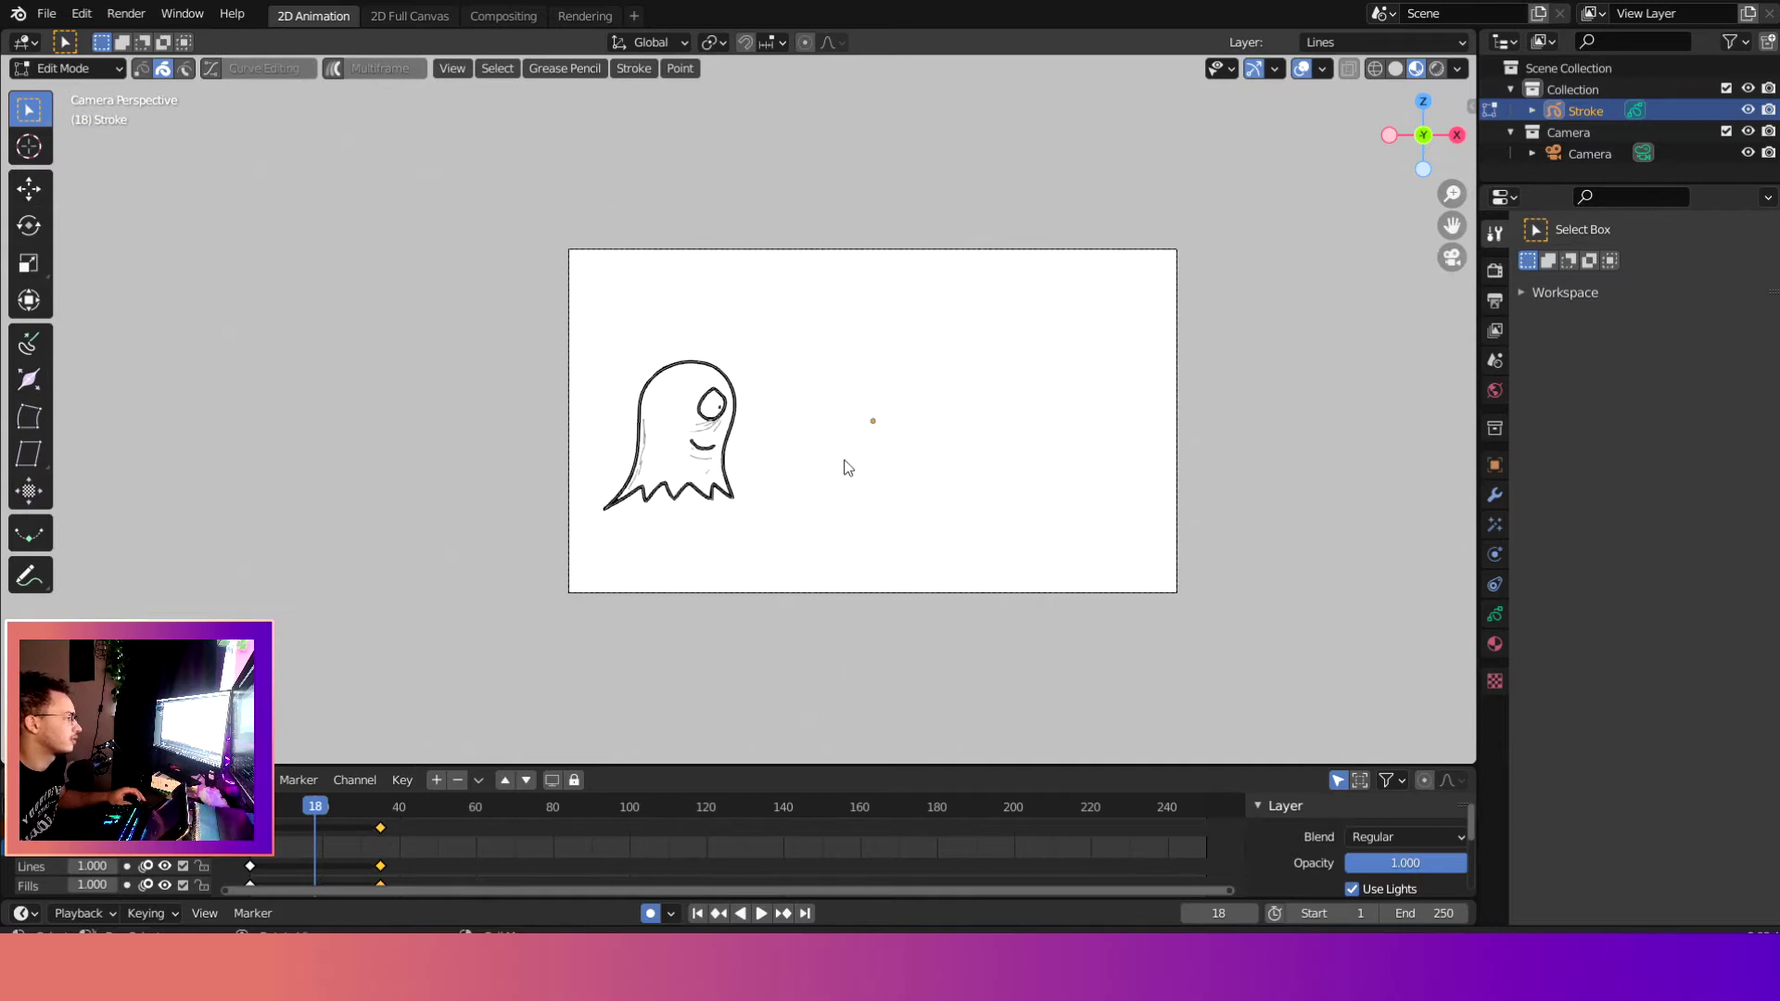
pyautogui.moveTo(315, 807); pyautogui.dragTo(381, 815)
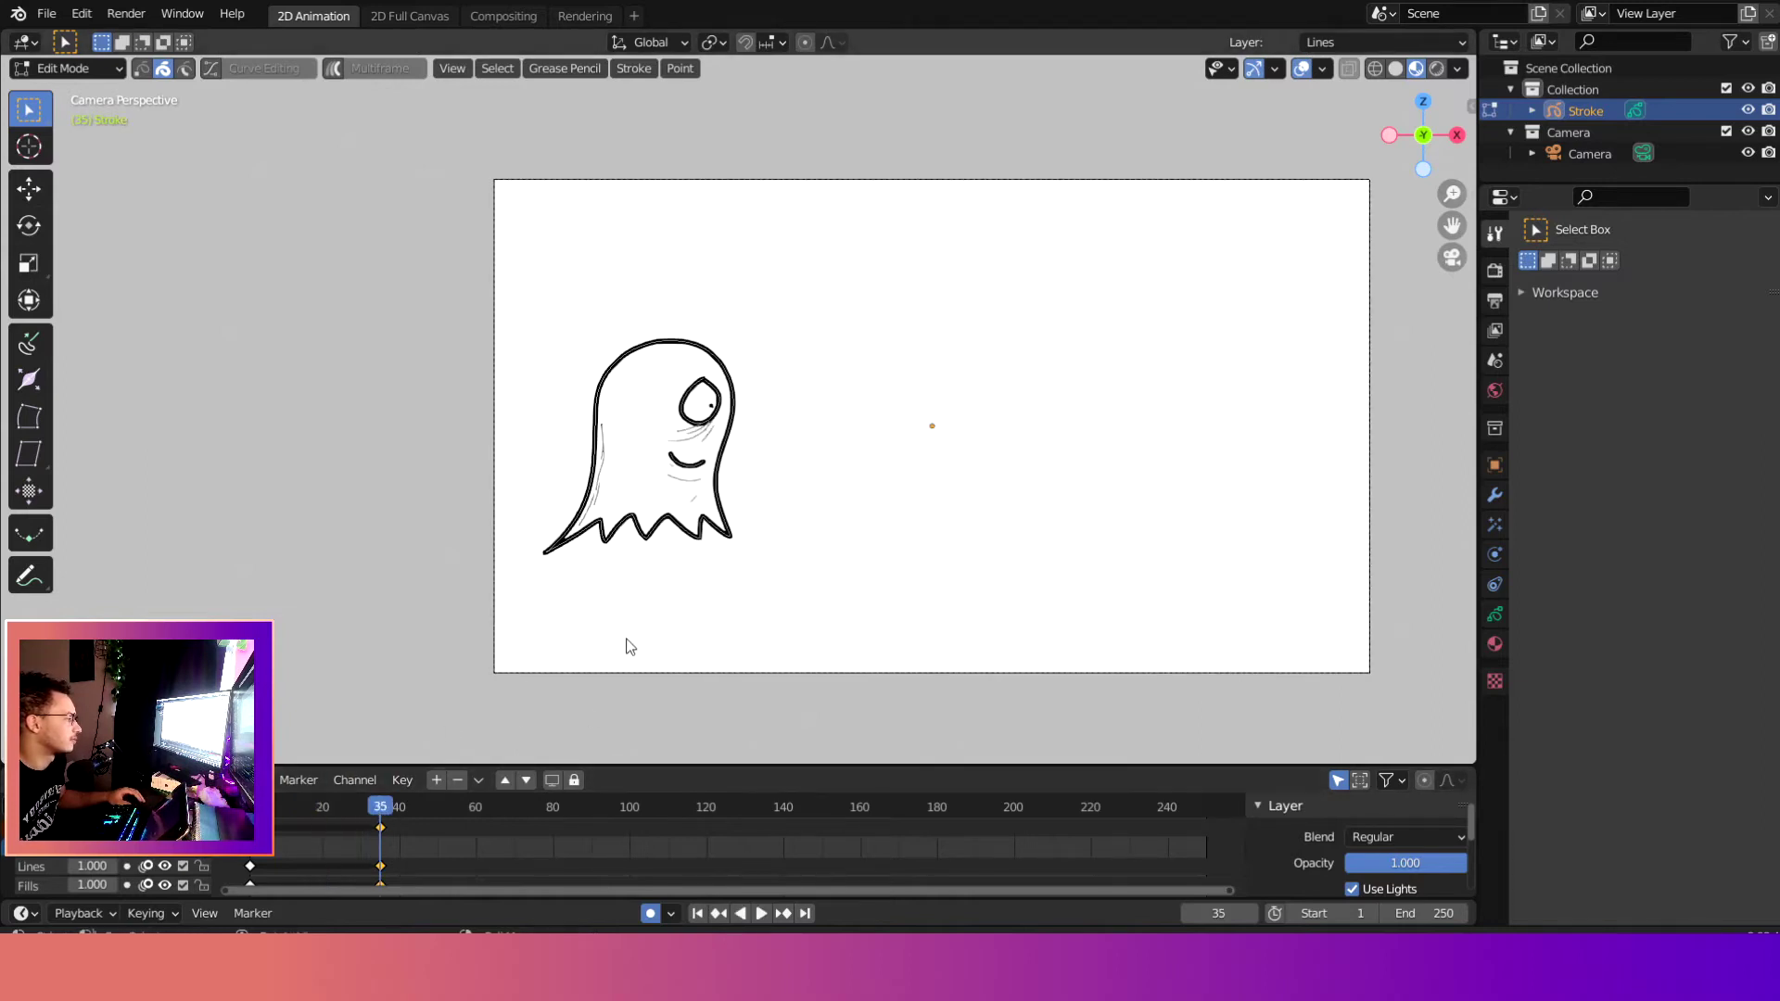
# Step: Redraw the ghost's zigzag bottom edge in Draw Mode on frame 35
pyautogui.scroll(1, 722, 425)
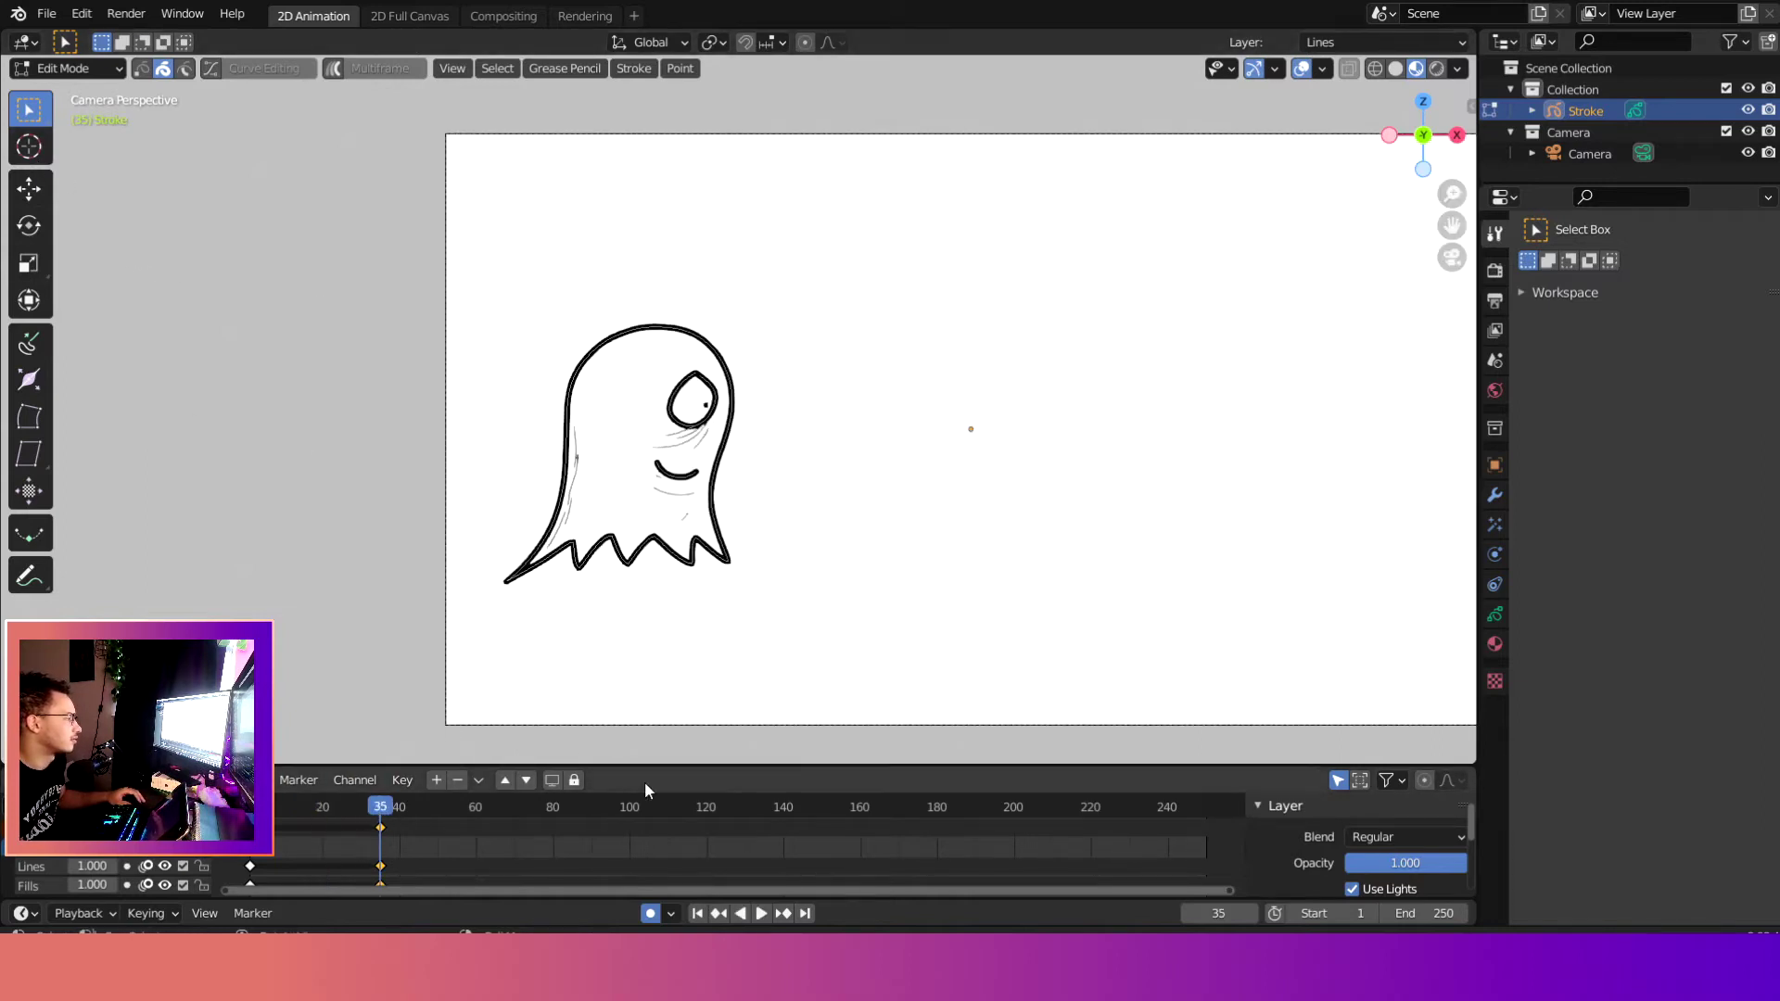
pyautogui.click(67, 68)
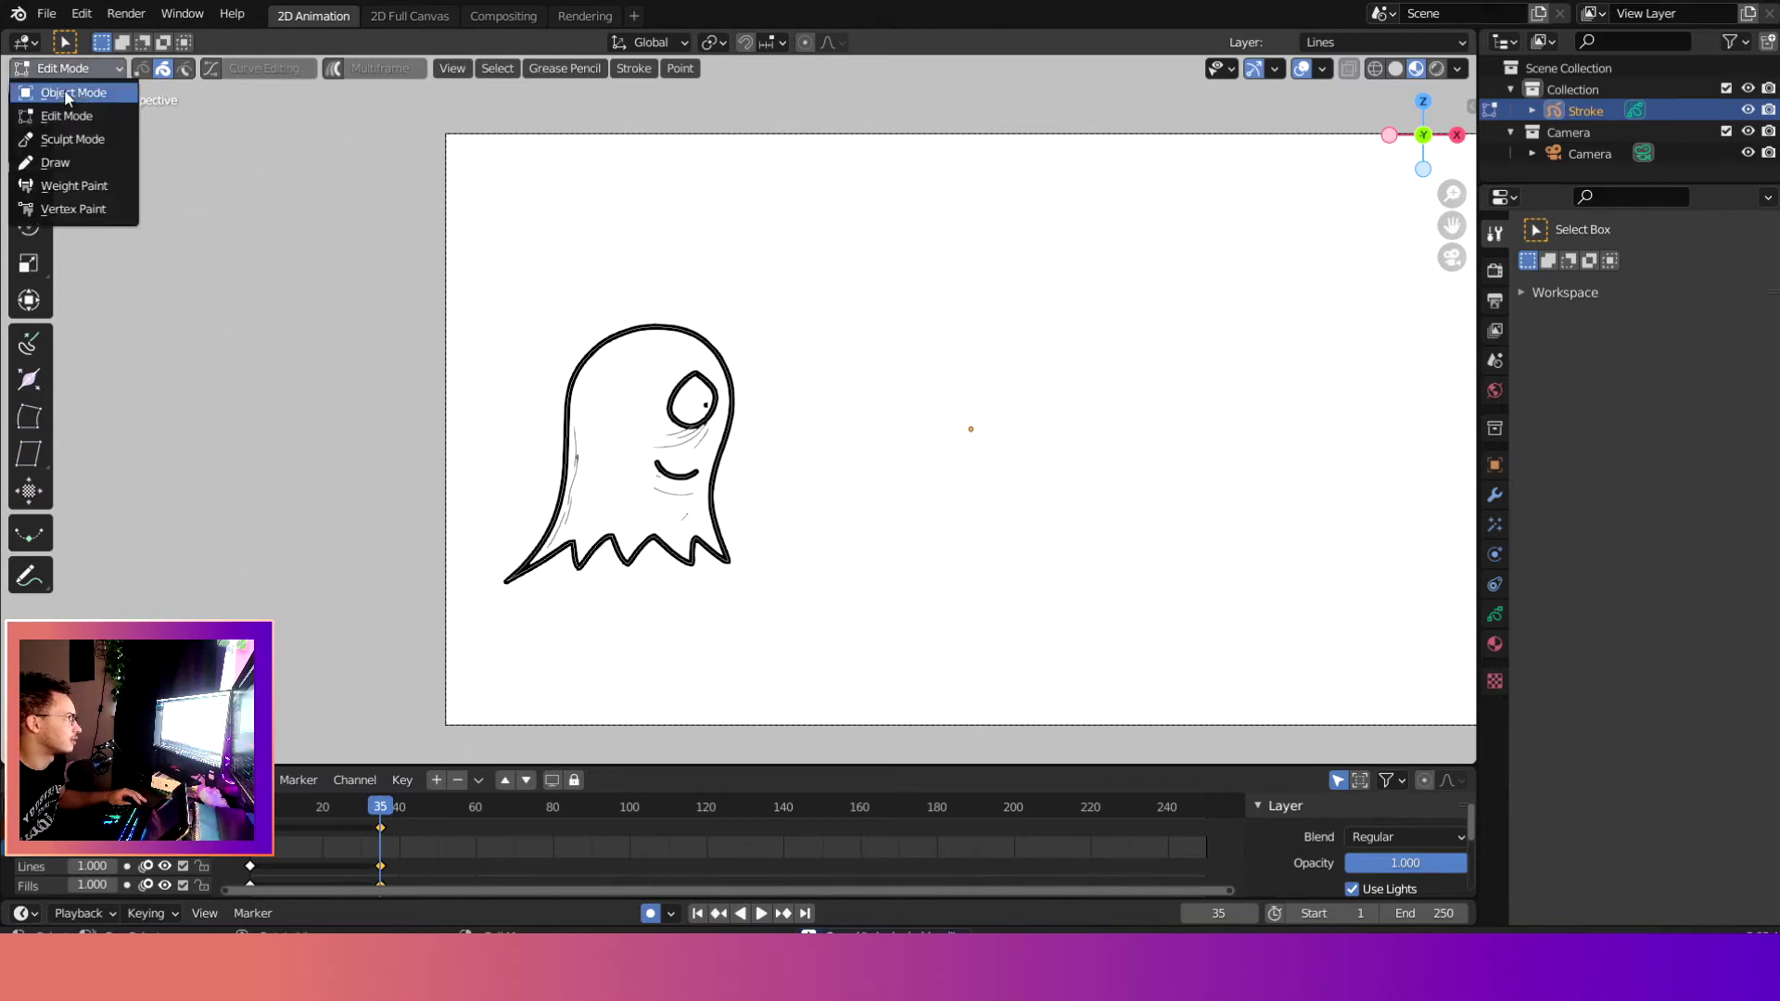
pyautogui.click(56, 159)
pyautogui.scroll(2, 916, 428)
pyautogui.keyDown('shift'); pyautogui.moveTo(916, 428); pyautogui.dragTo(839, 441, button='middle'); pyautogui.keyUp('shift')
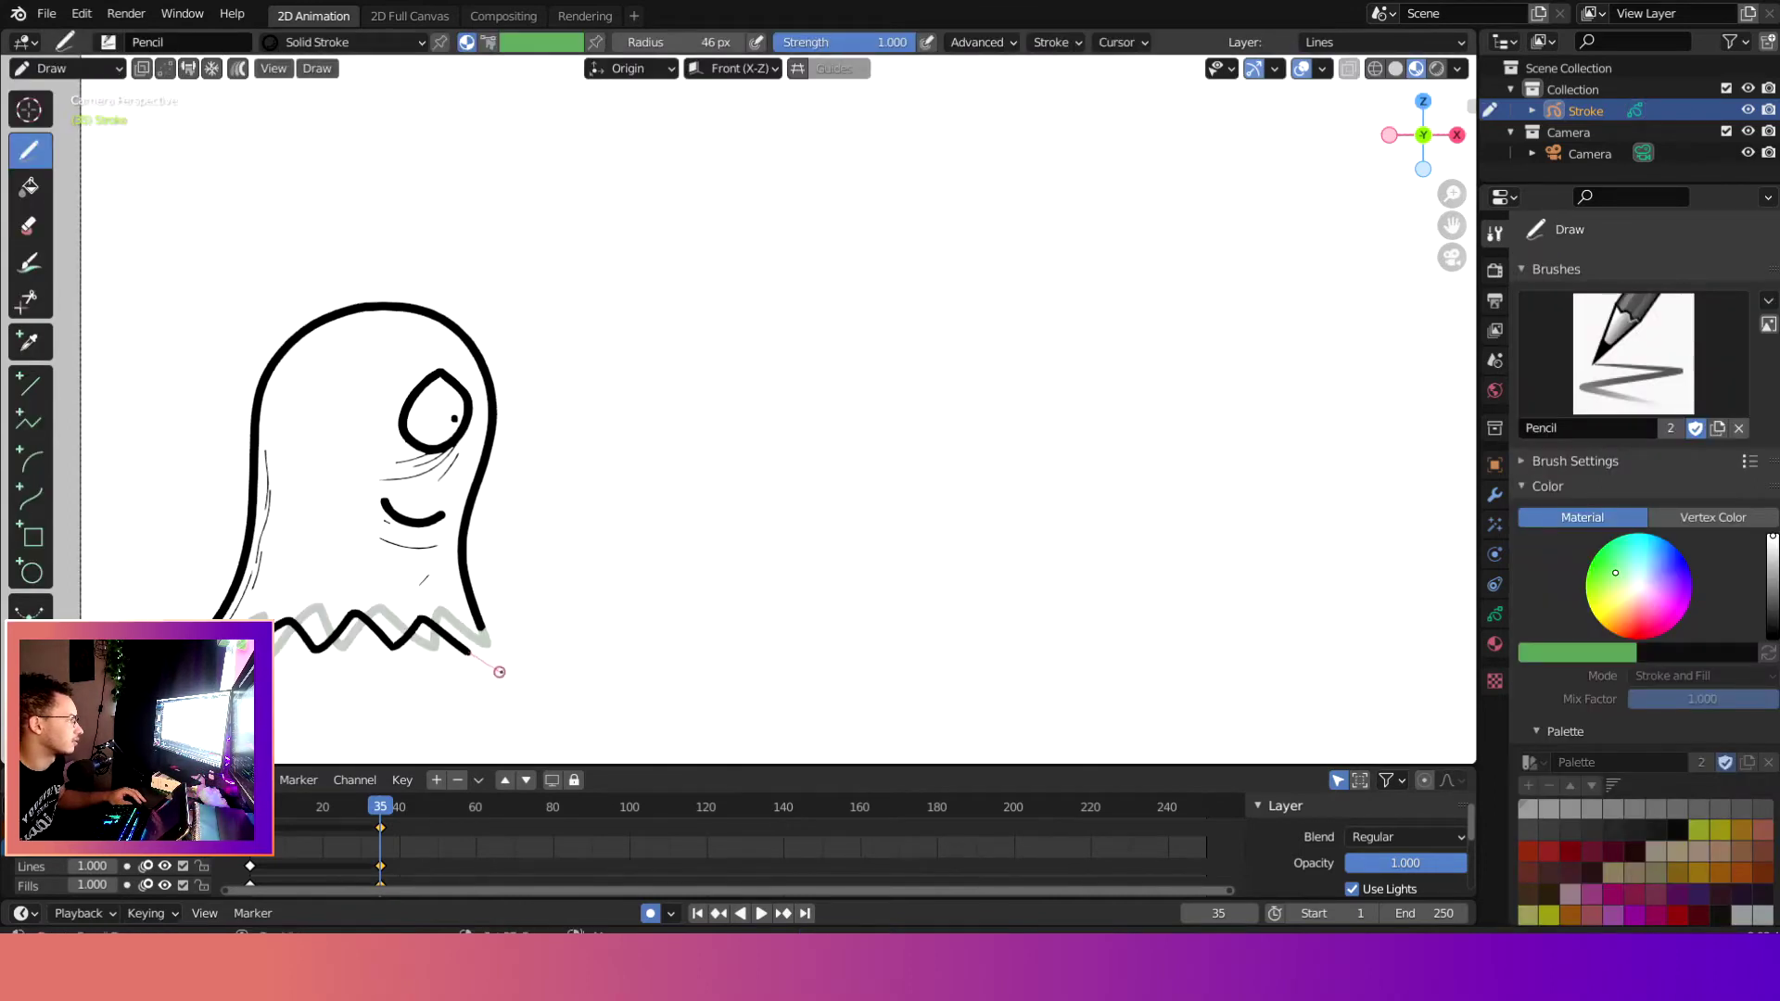
pyautogui.moveTo(471, 654); pyautogui.dragTo(481, 591)
# Step: Scrub between the two ghost keyframes and fill the gap with Interpolate Sequence
pyautogui.press('space')
pyautogui.moveTo(292, 811); pyautogui.dragTo(338, 818)
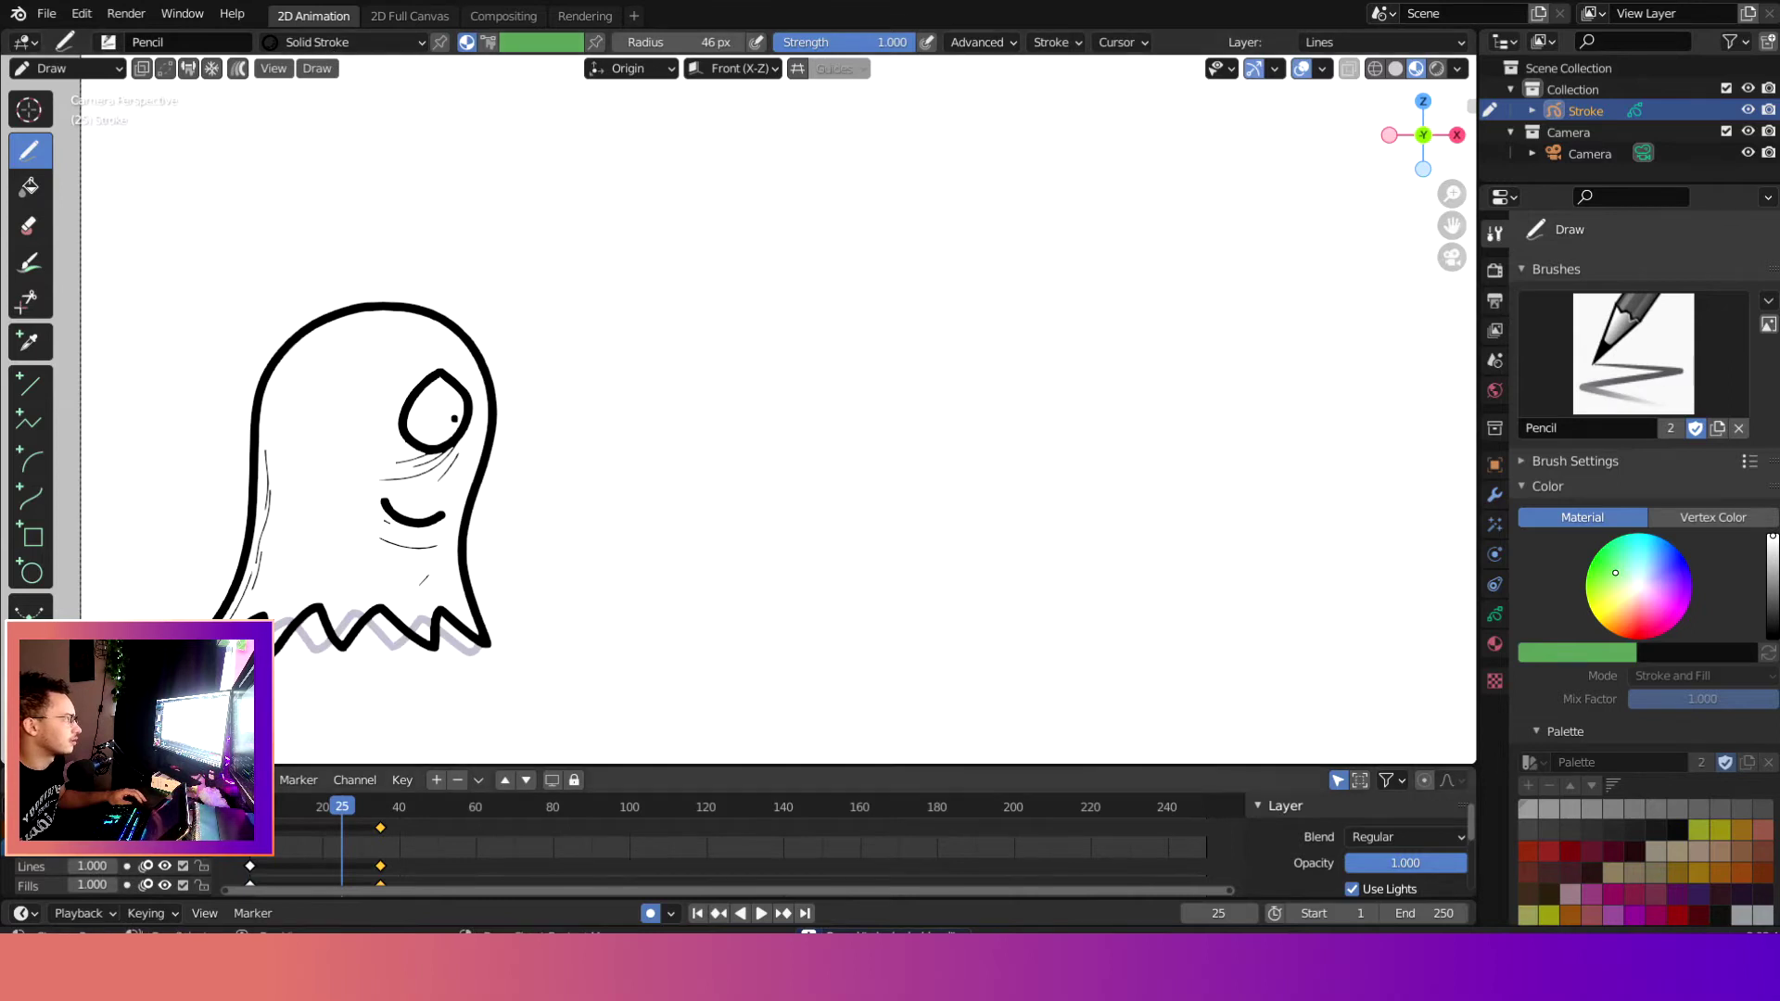
pyautogui.moveTo(349, 805); pyautogui.dragTo(315, 815)
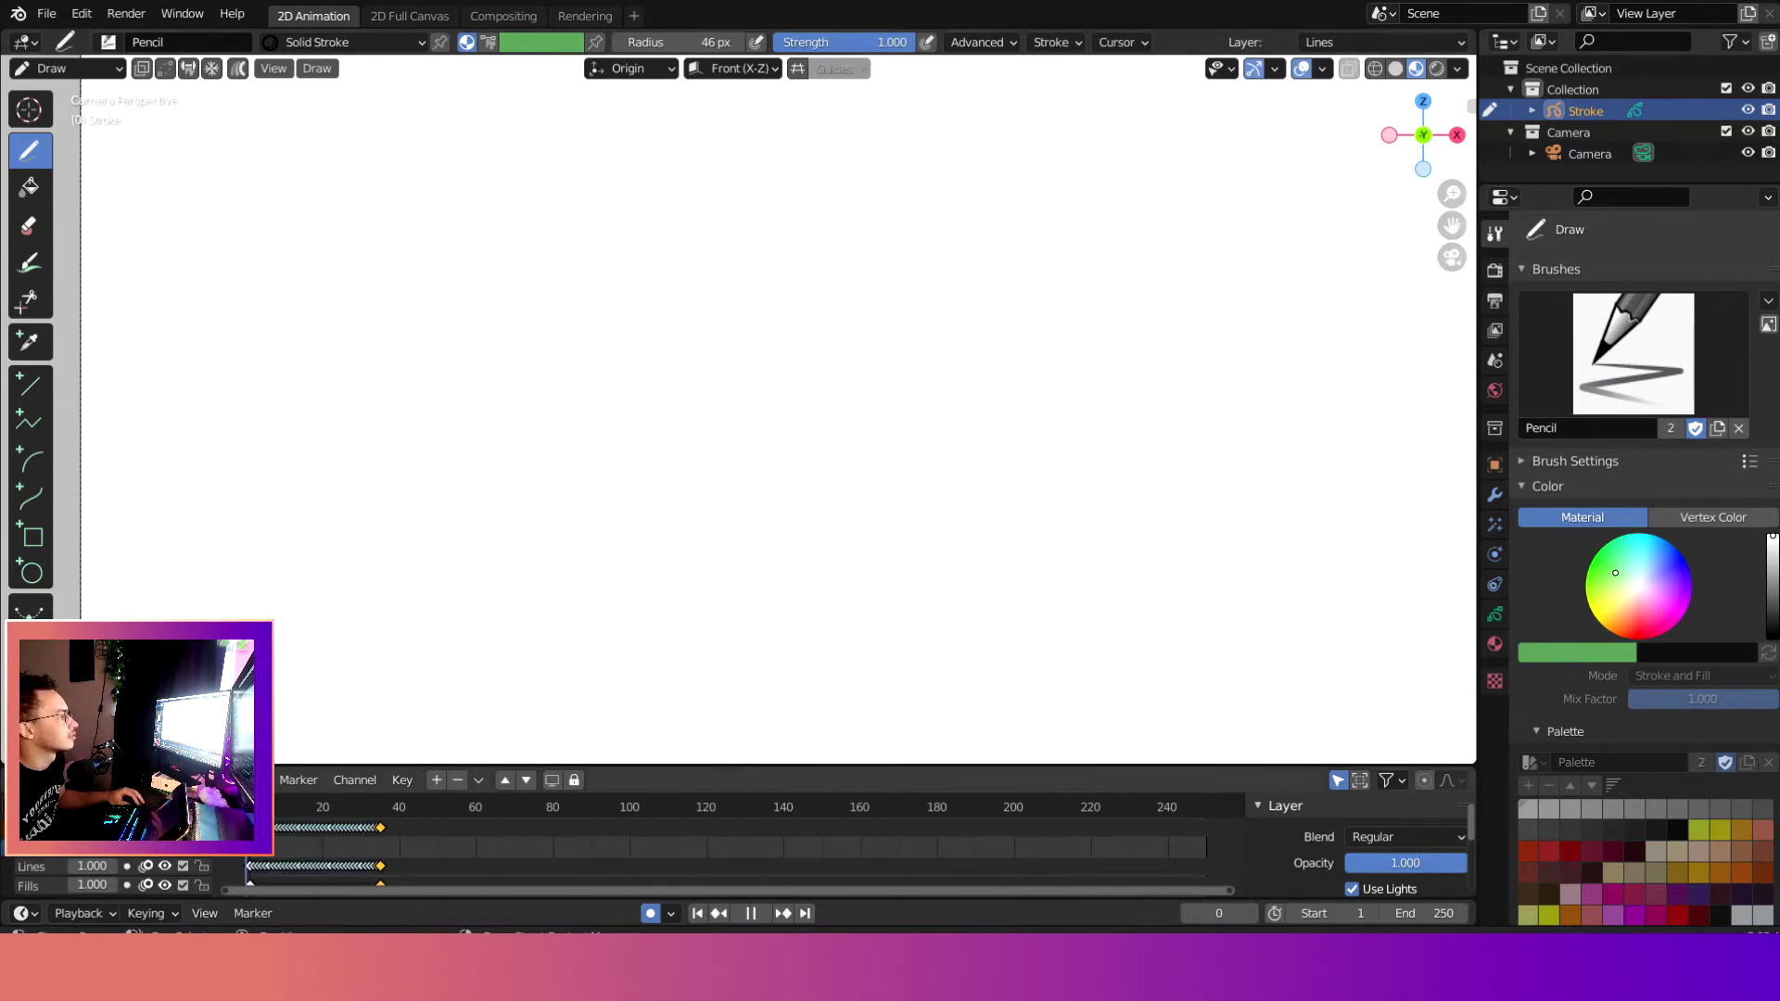
# Step: Play and scrub through the interpolated frames to review how the ghost's outline changes
pyautogui.scroll(-5, 596, 492)
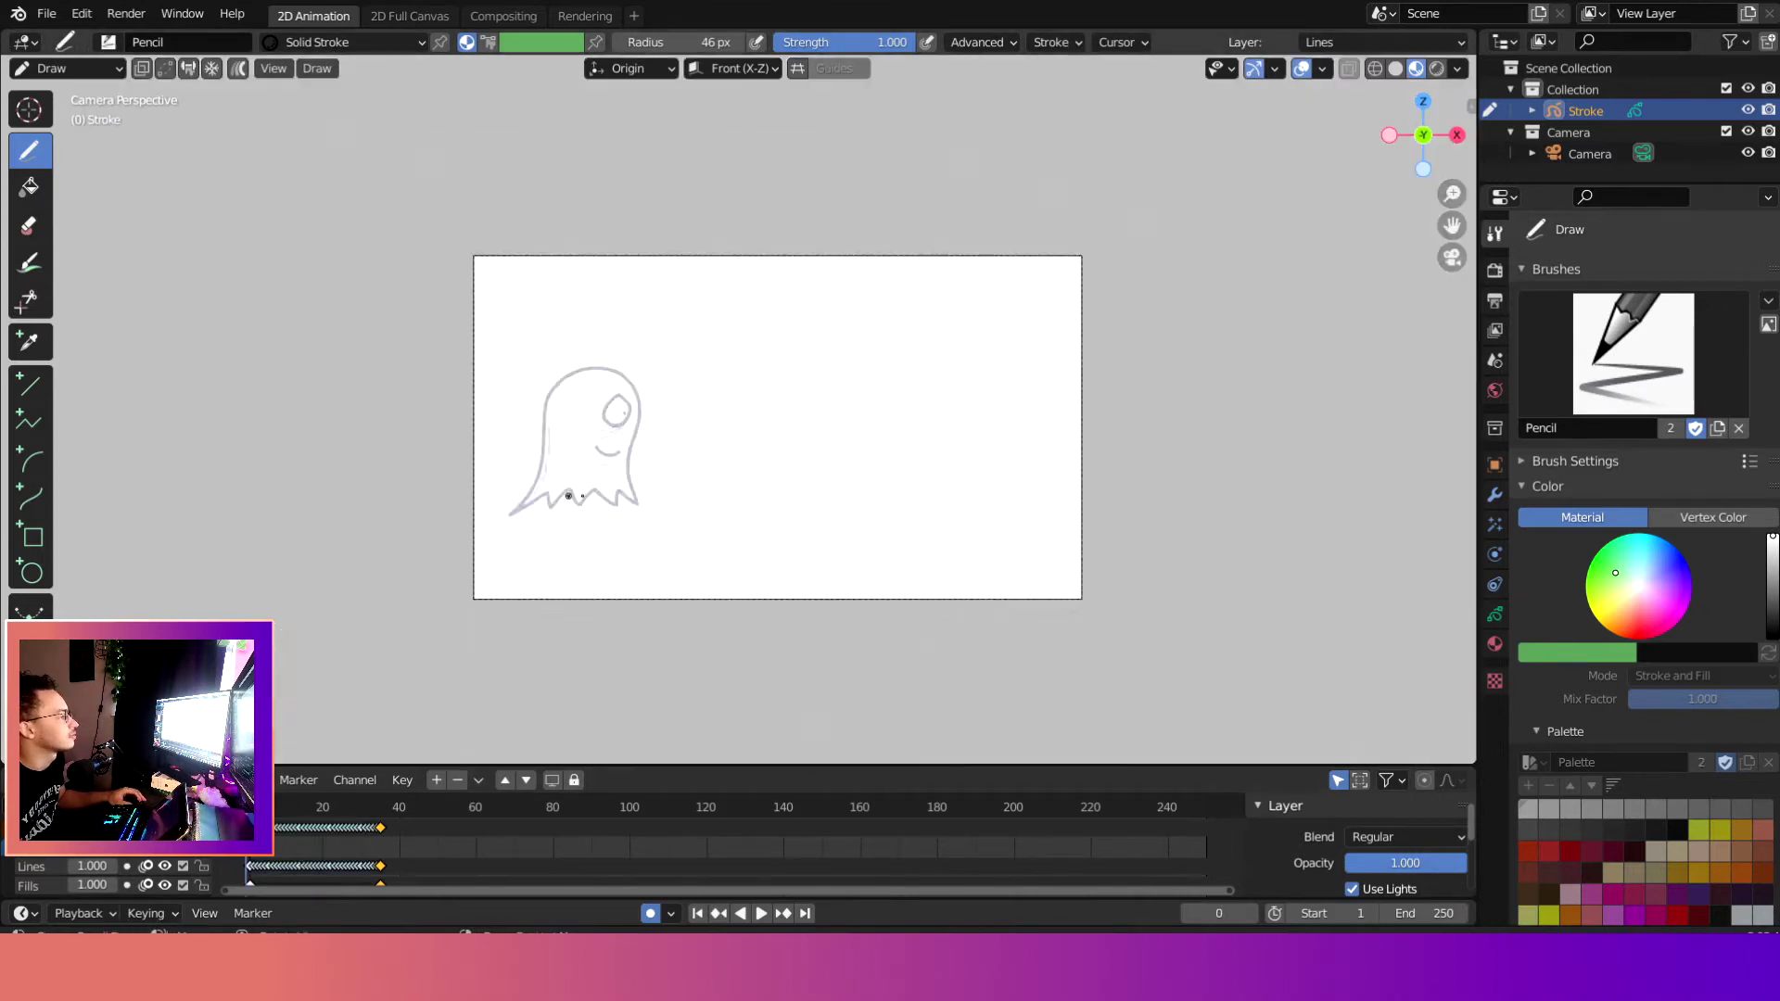
pyautogui.scroll(3, 813, 545)
pyautogui.press('space')
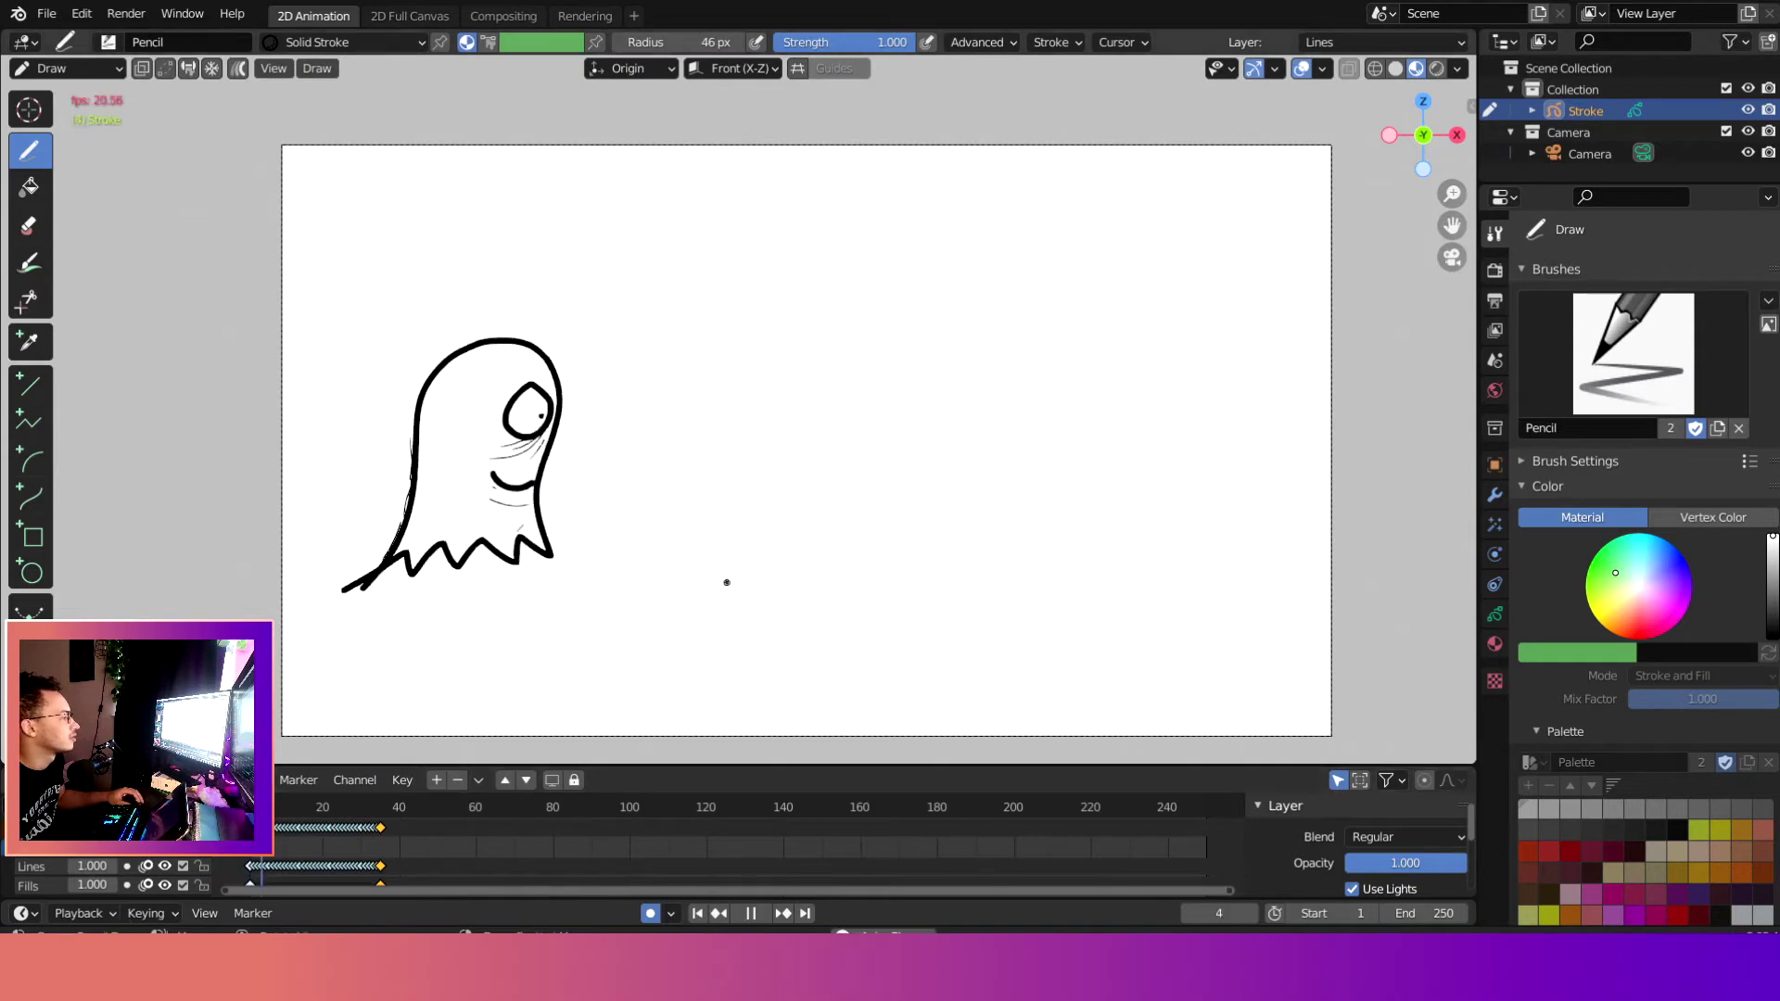
pyautogui.press('space')
pyautogui.press('space')
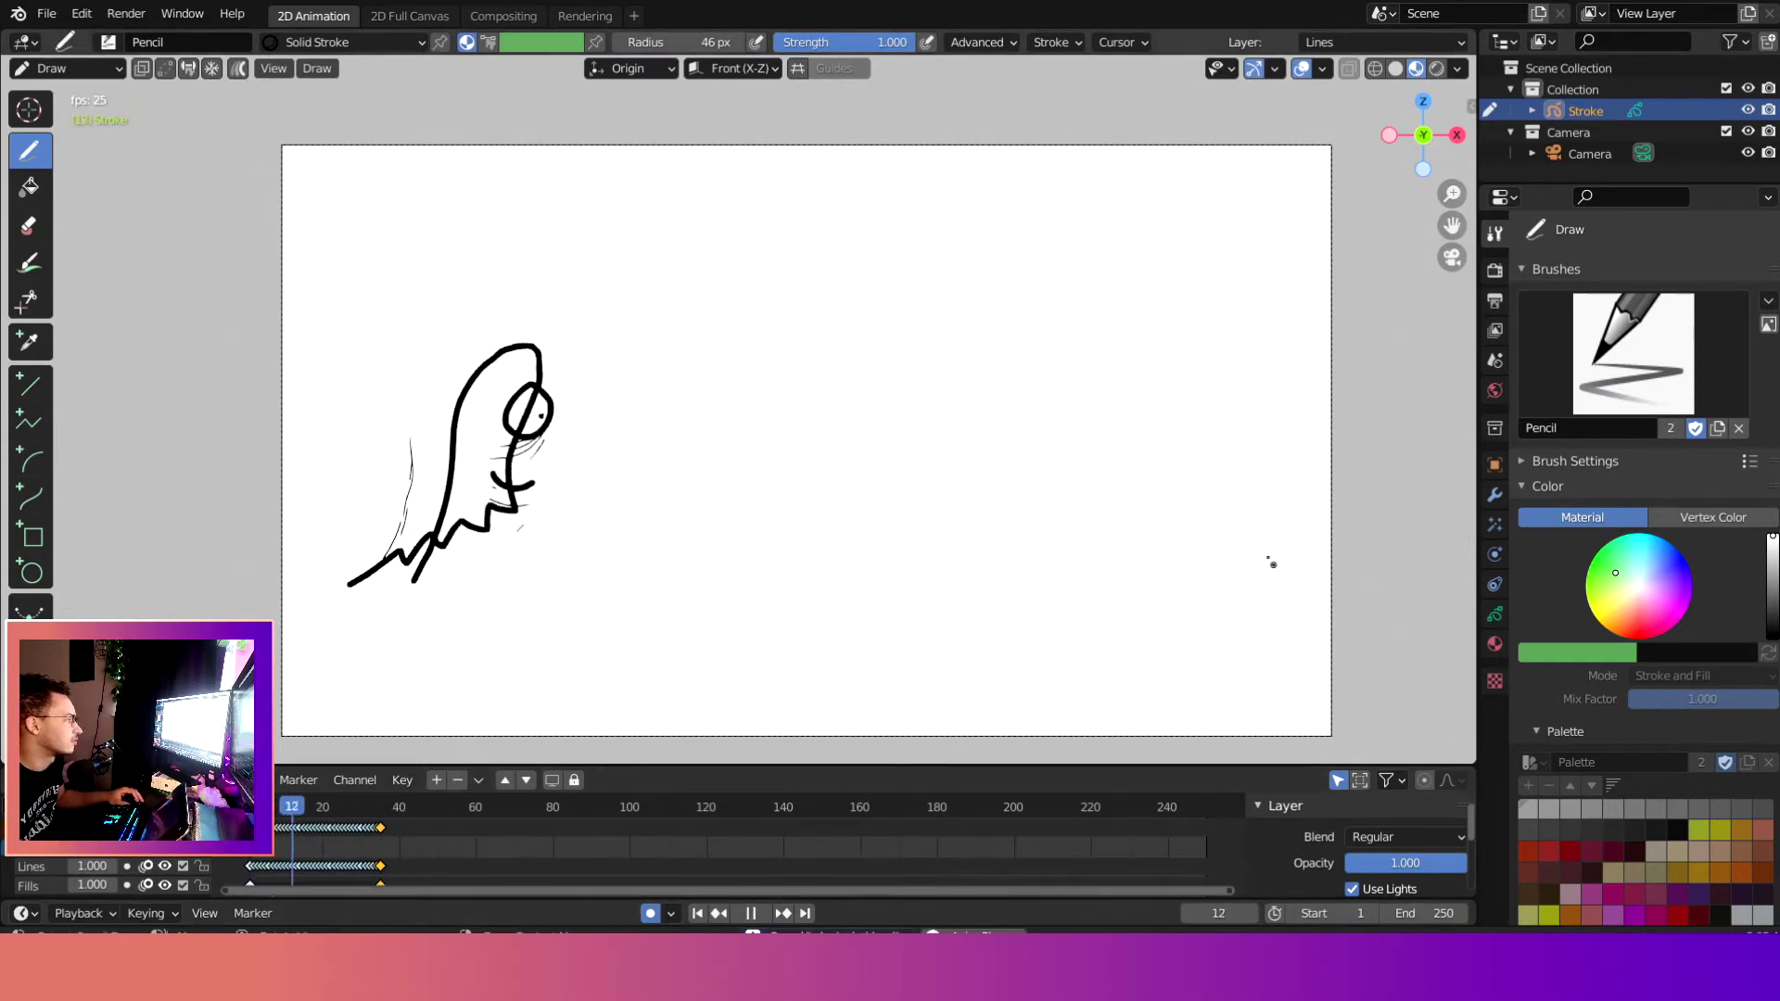
pyautogui.press('space')
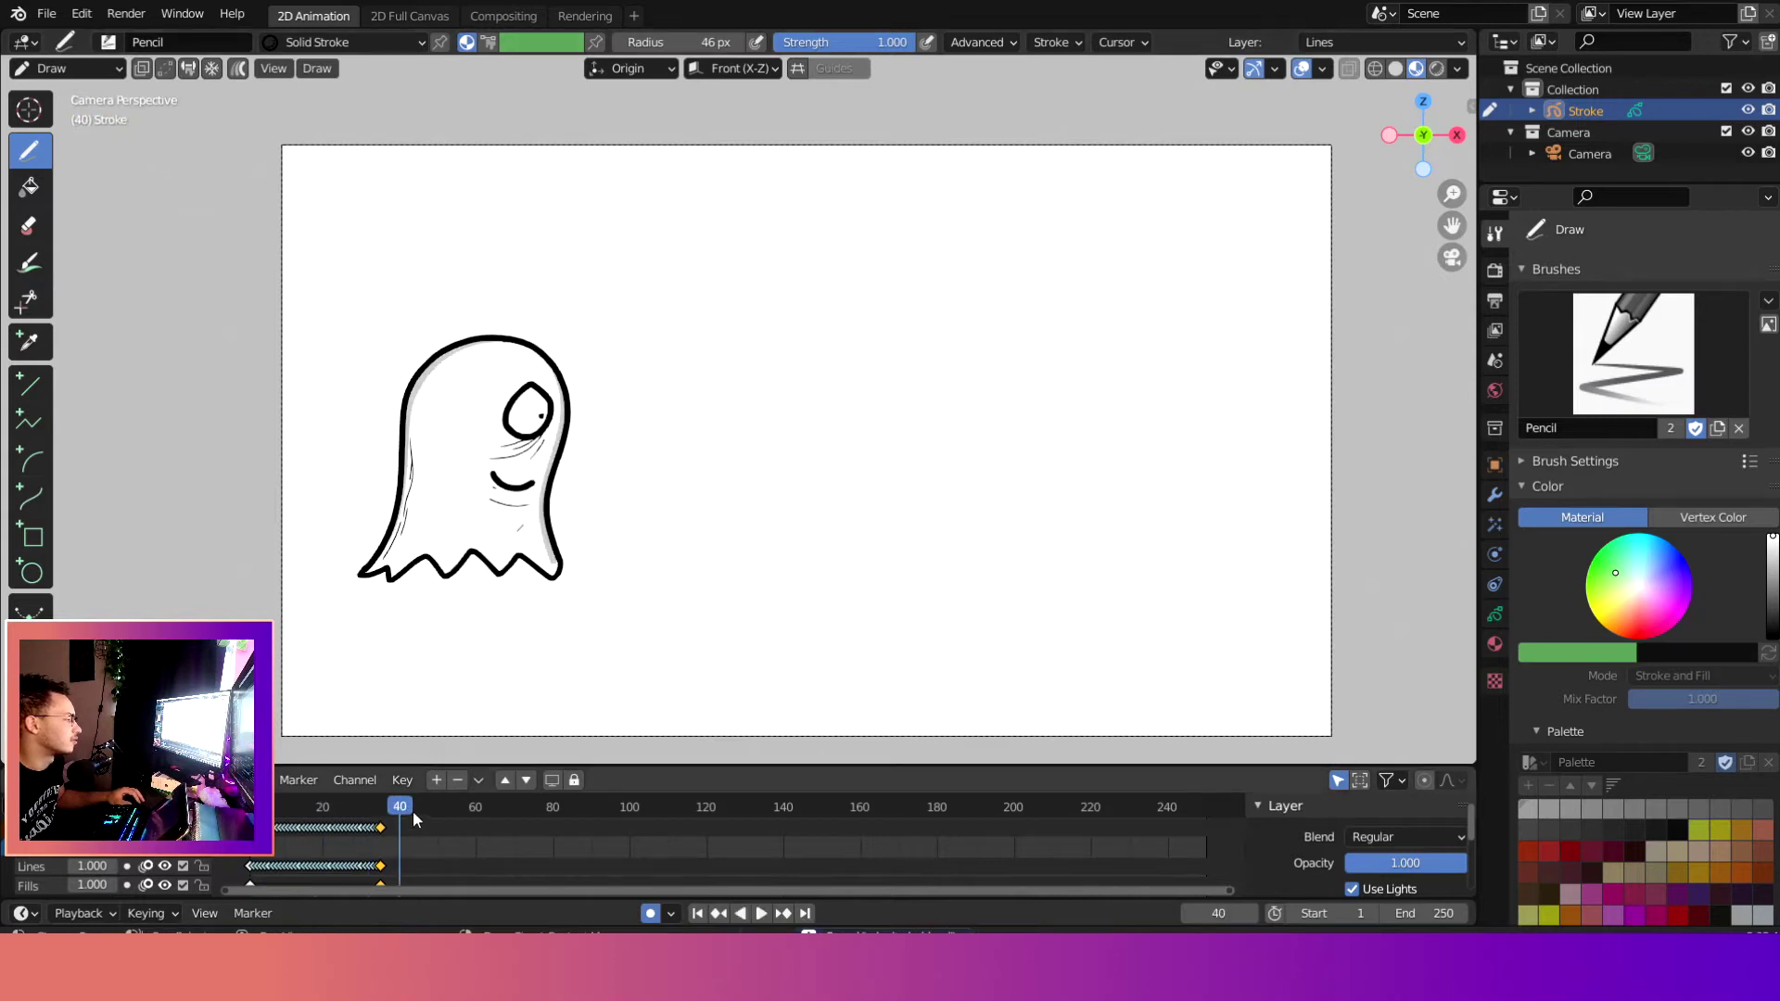
pyautogui.moveTo(415, 817); pyautogui.dragTo(273, 815)
# Step: Undo the interpolation and return to Edit Mode on frame 35
pyautogui.hotkey('shift', 'space')
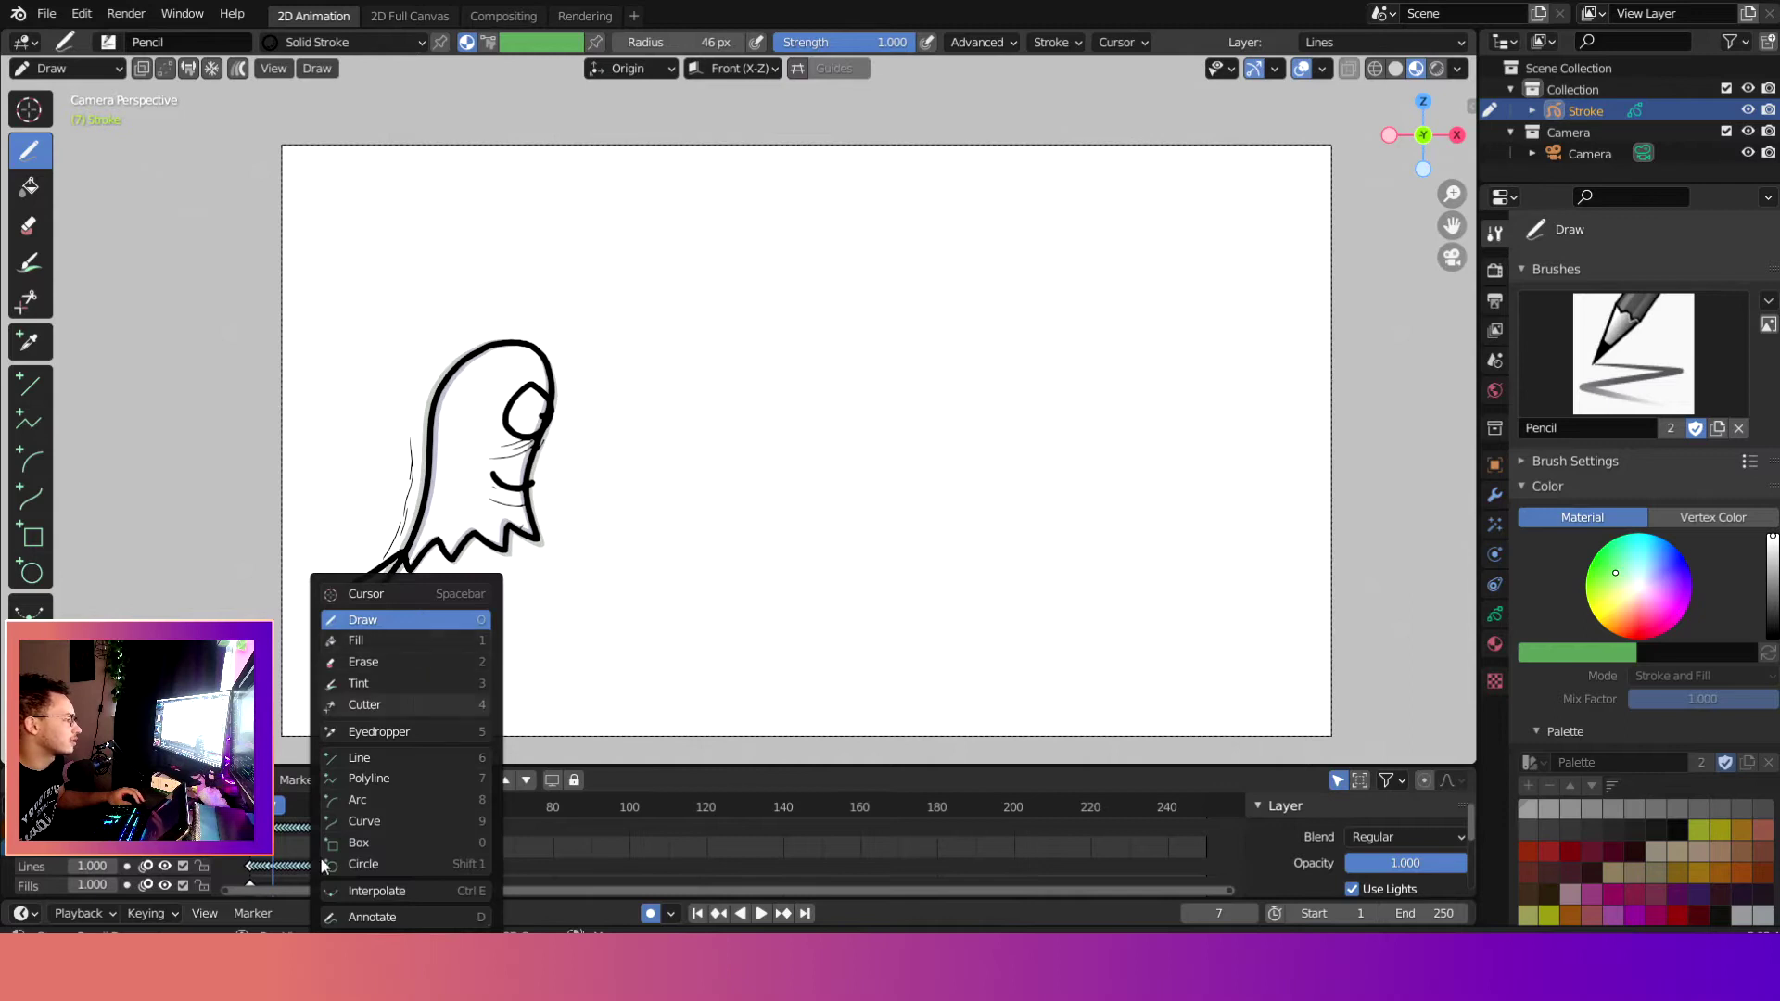
pyautogui.click(362, 843)
pyautogui.hotkey('ctrl', 'z')
pyautogui.hotkey('ctrl', 'z')
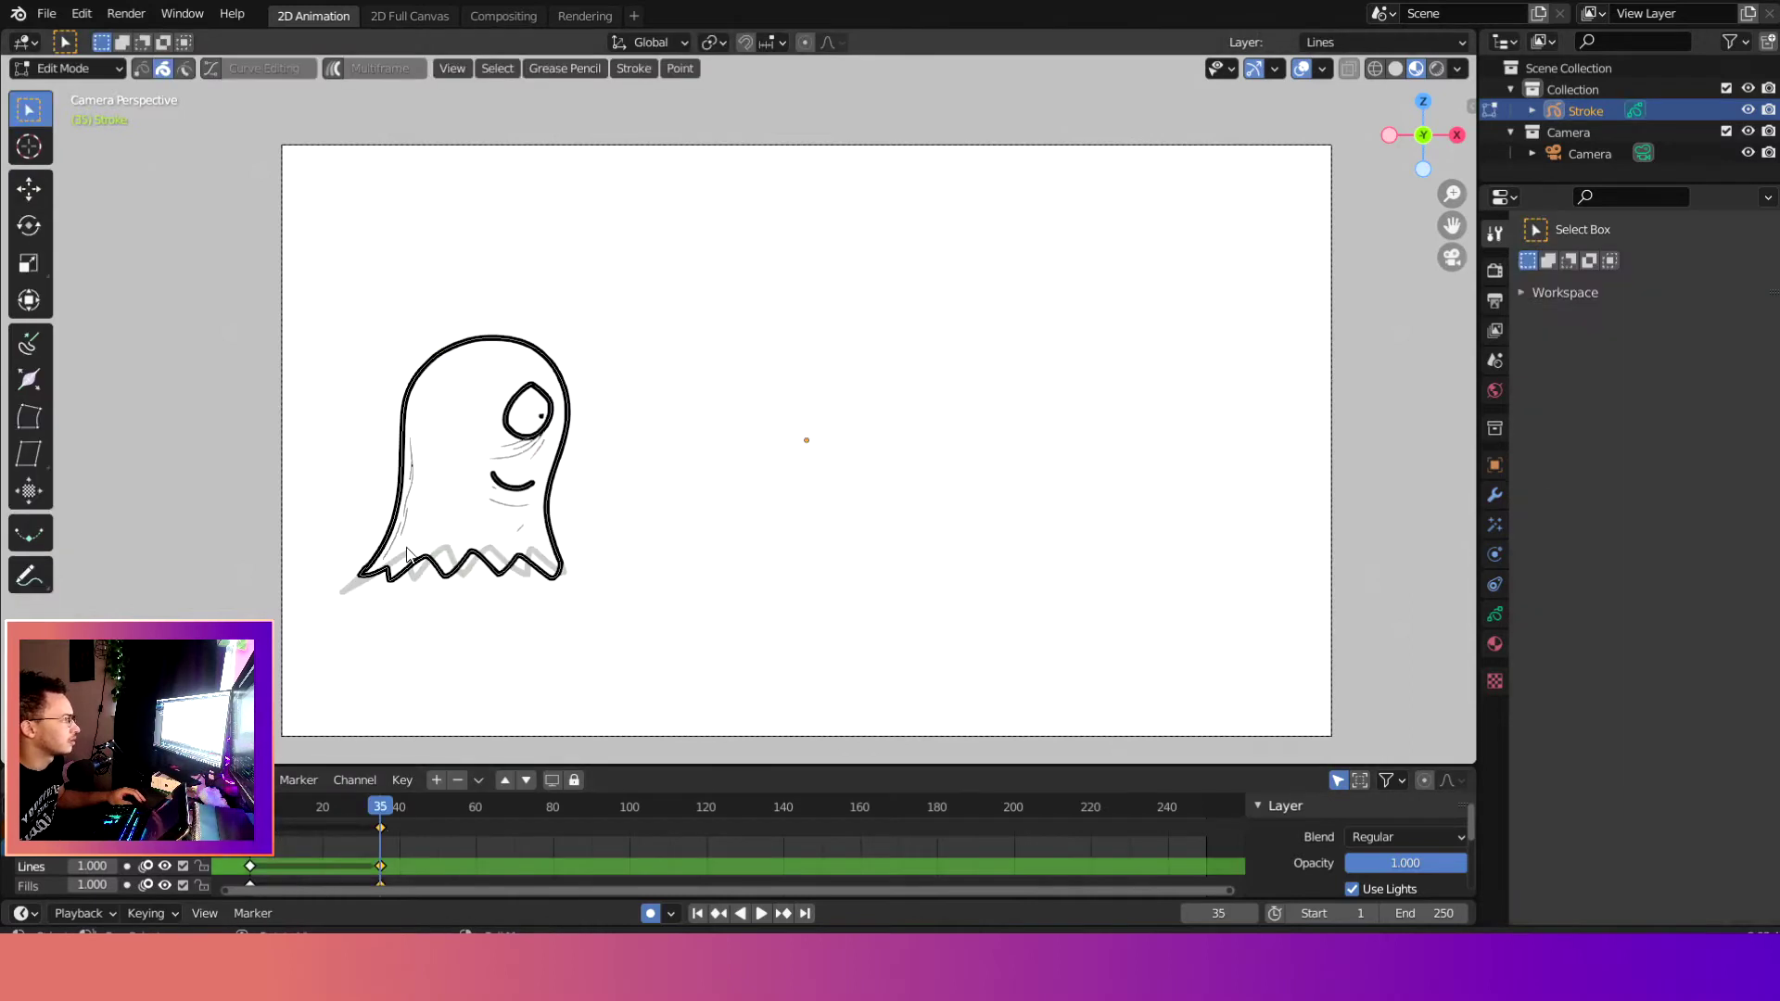
# Step: Move the frame 35 ghost across to the opposite side of the canvas, roughly level with the first pose
pyautogui.moveTo(687, 605); pyautogui.dragTo(687, 605)
pyautogui.press('g')
pyautogui.click(1254, 613)
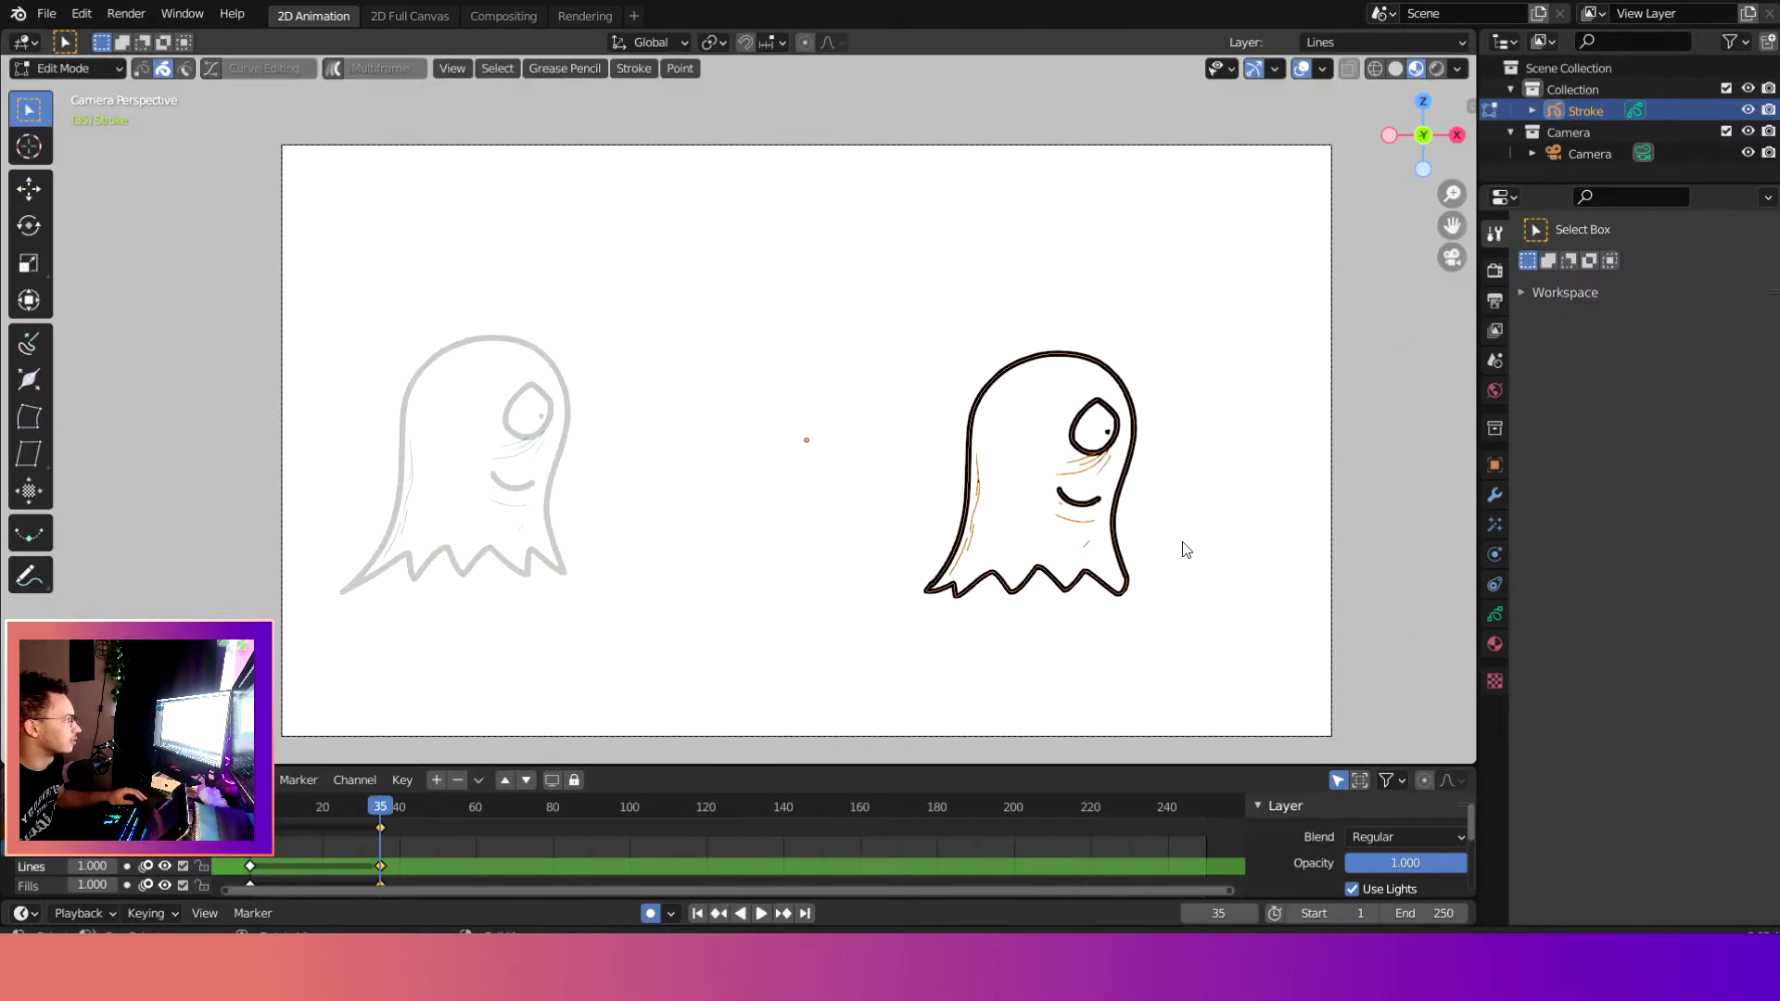
pyautogui.press('g')
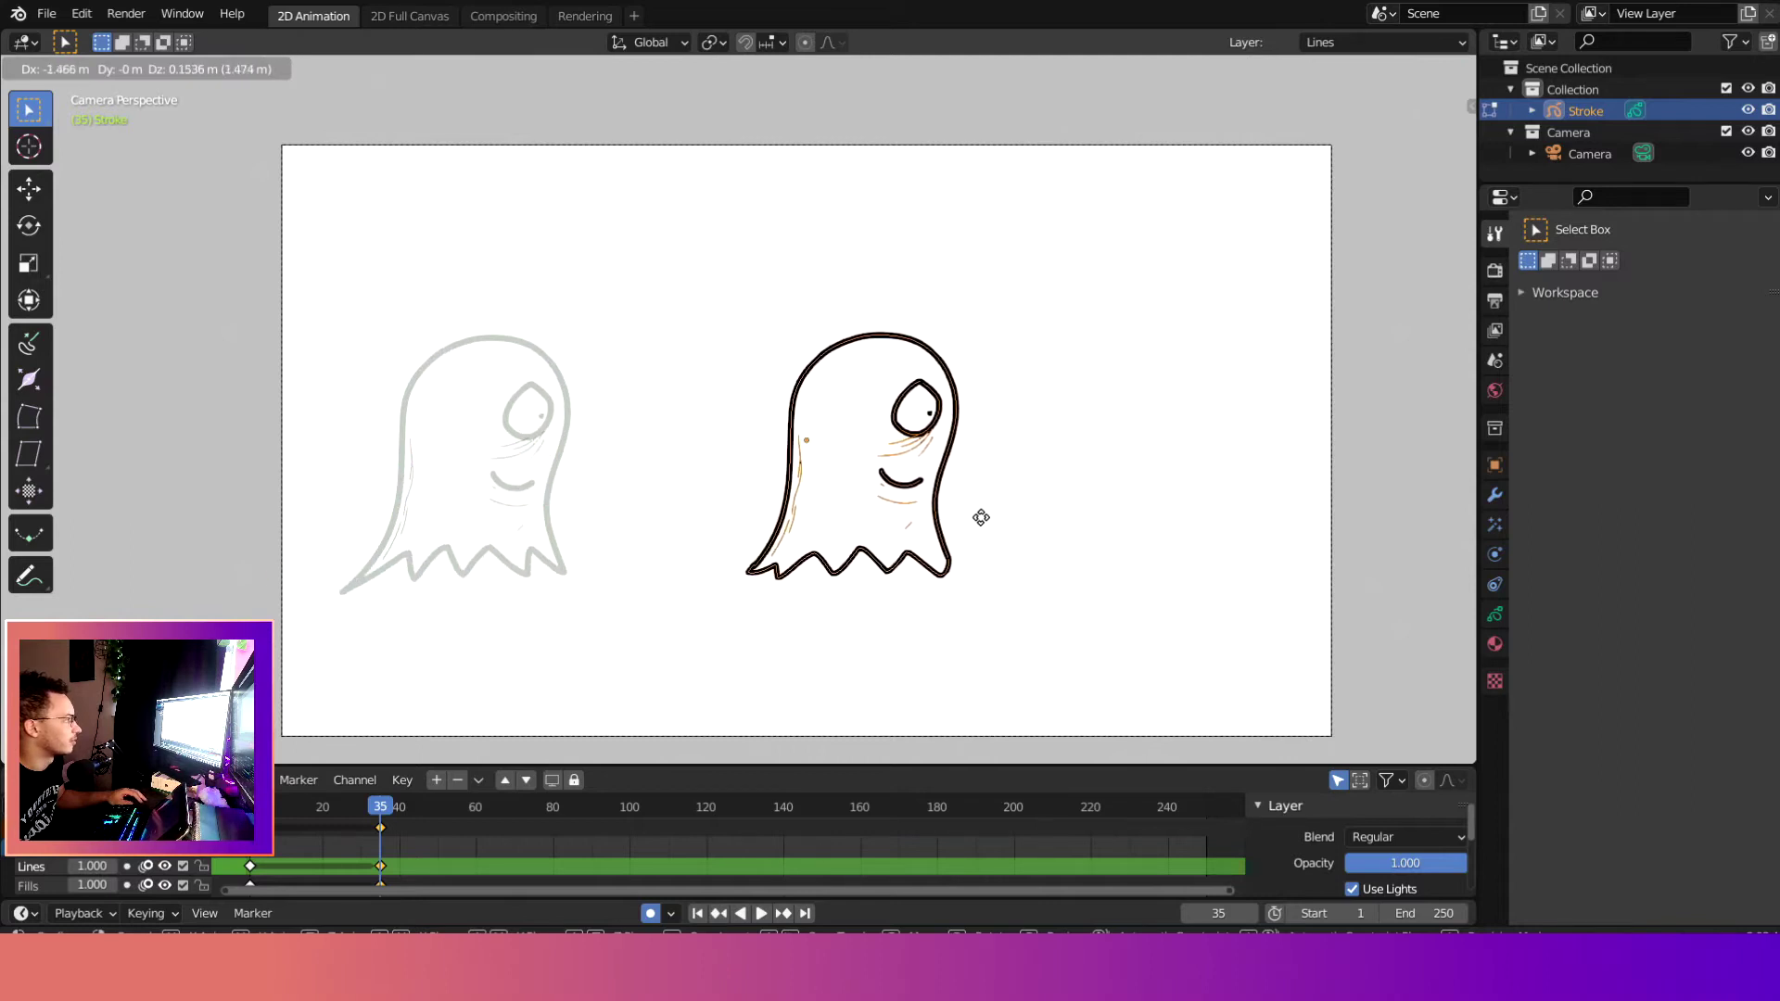
pyautogui.click(1117, 529)
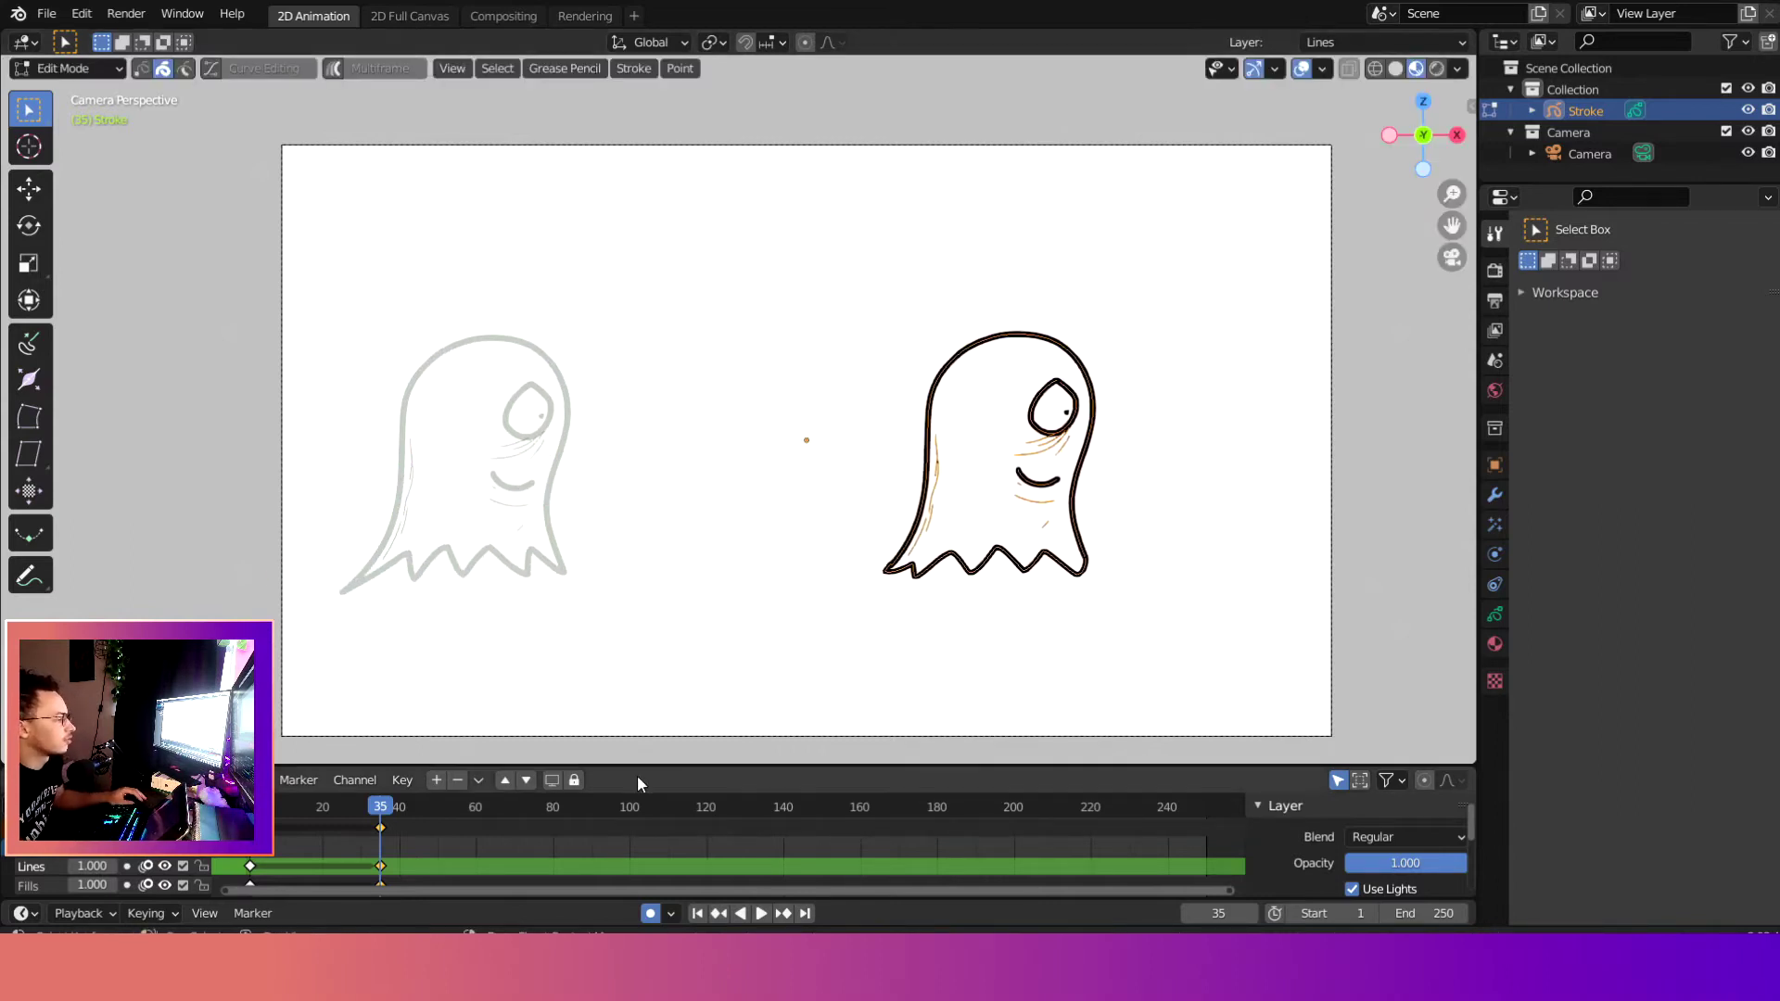
# Step: Undo the ghost's move and delete the frame 35 keyframes
pyautogui.hotkey('ctrl', 'z')
pyautogui.hotkey('ctrl', 'z')
pyautogui.press('x')
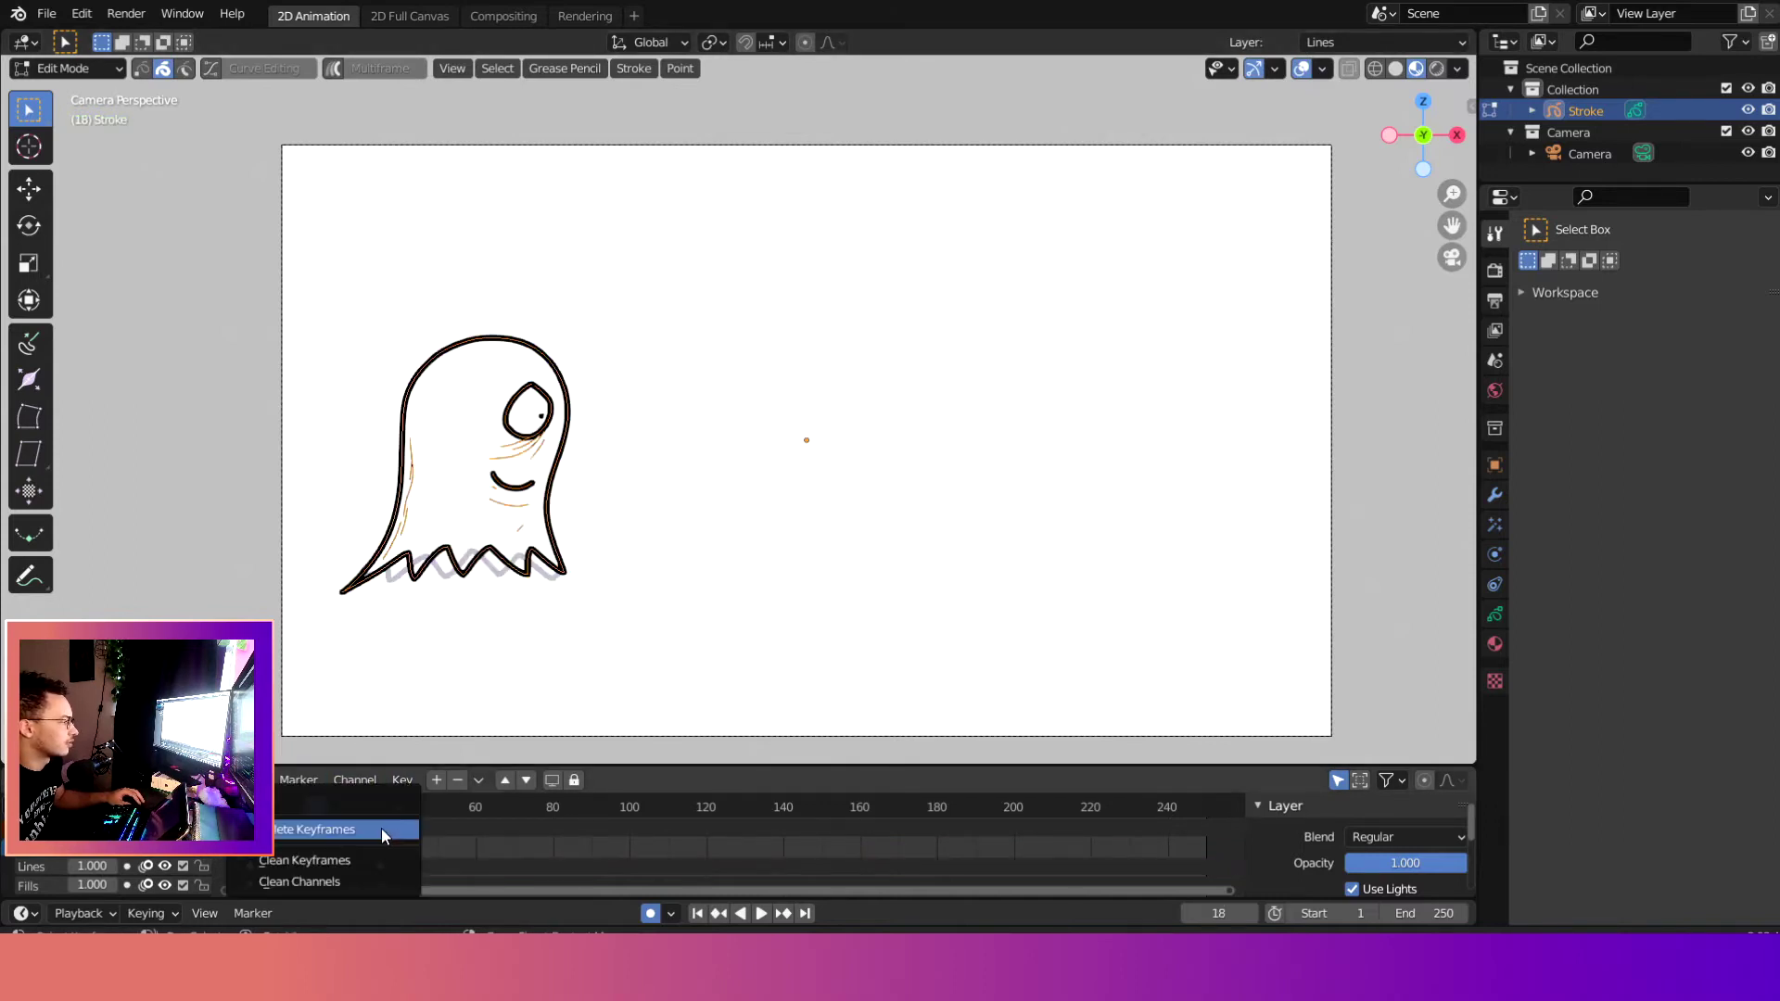
pyautogui.click(381, 828)
# Step: Duplicate the first ghost keyframes to frame 40 and bring the playhead there
pyautogui.press('space')
pyautogui.click(246, 806)
pyautogui.press('a')
pyautogui.hotkey('shift', 'd')
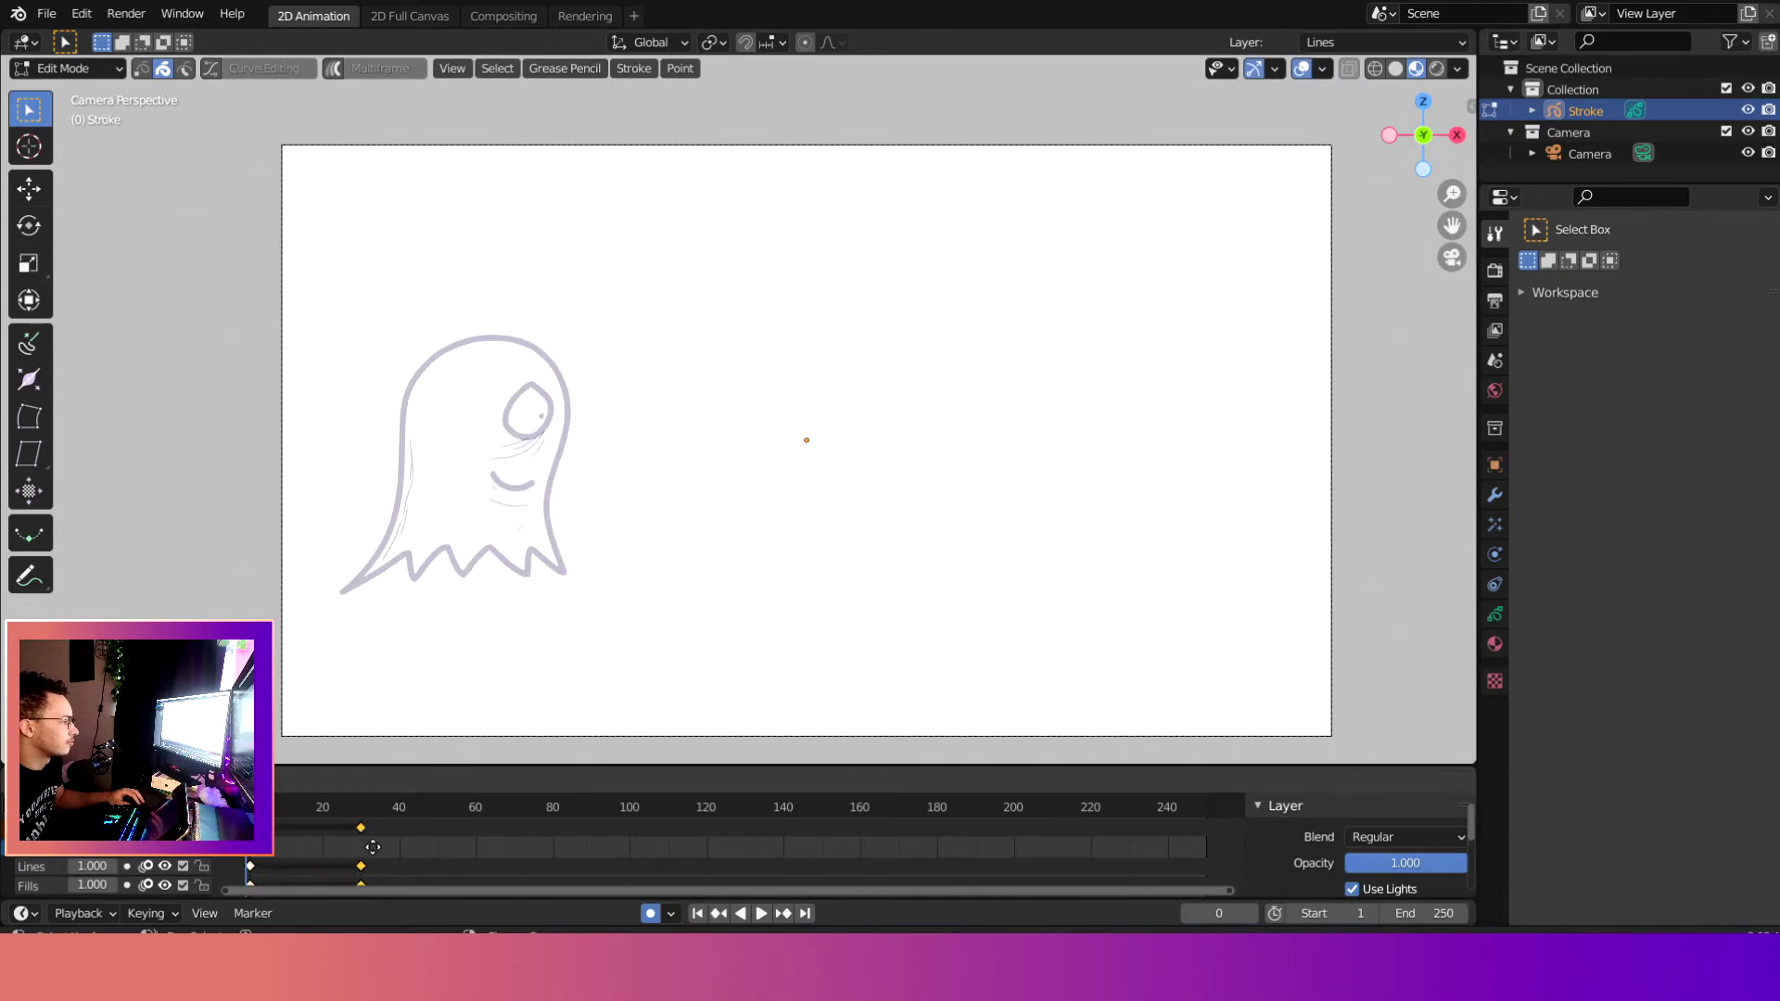
pyautogui.press('space')
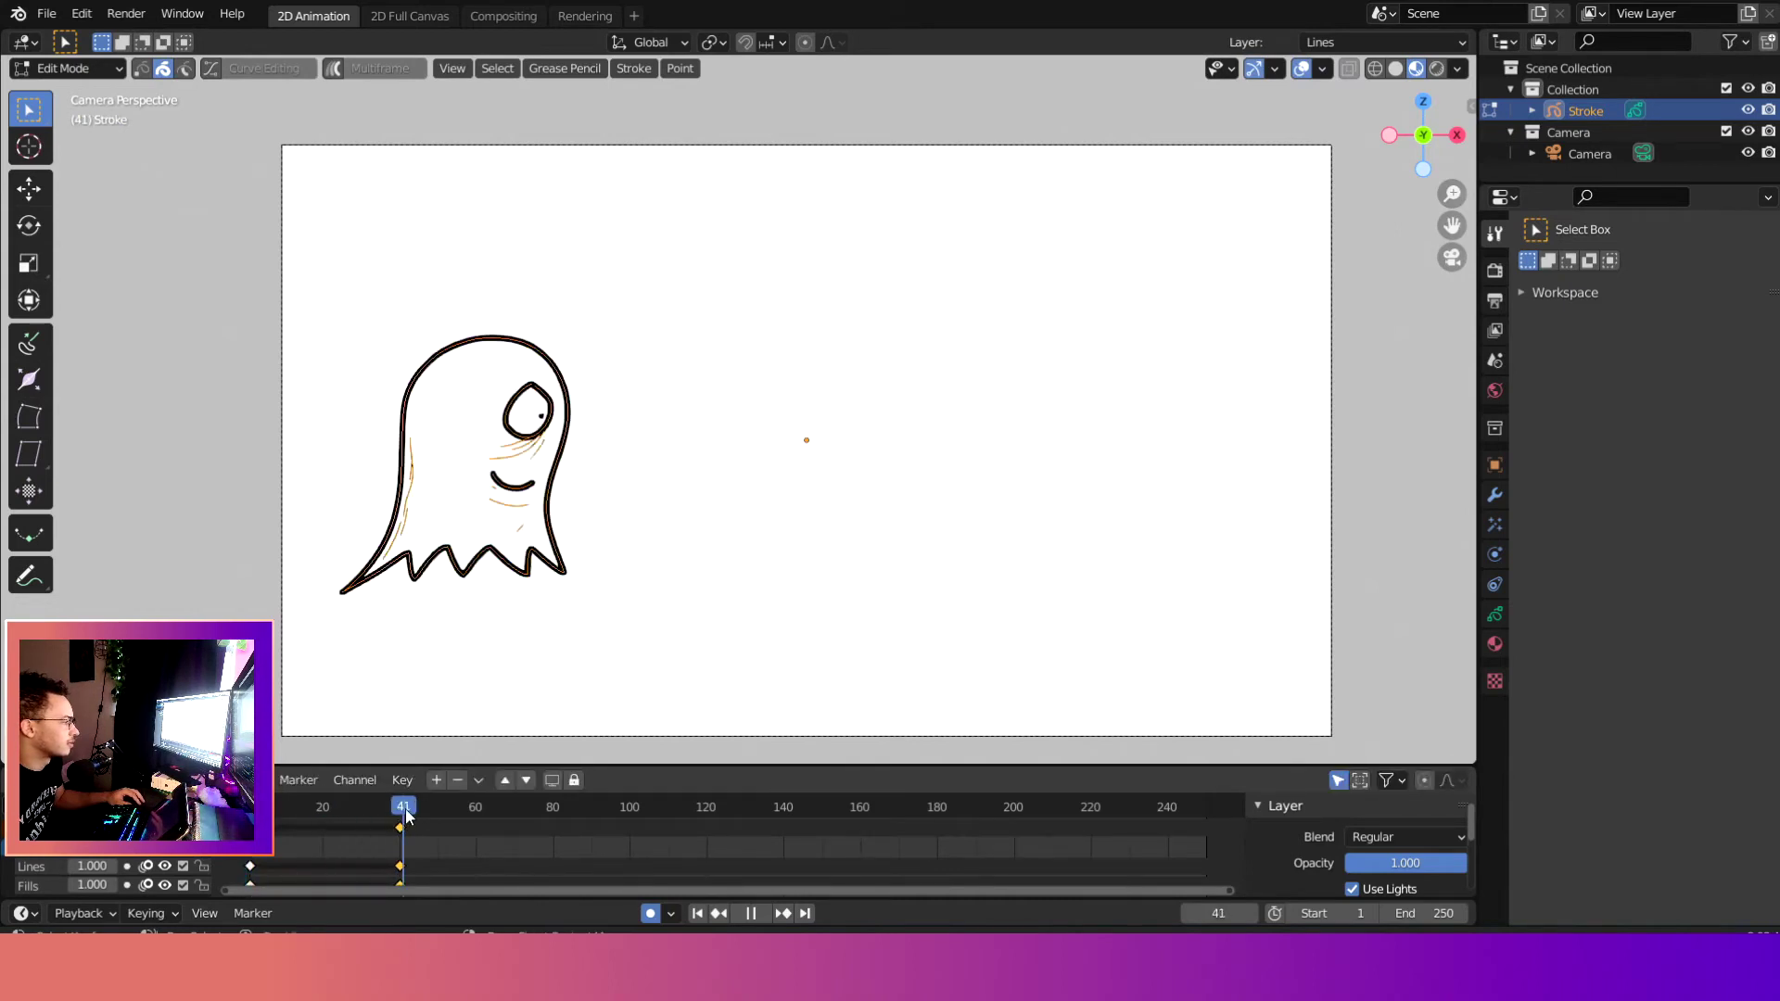
# Step: Move the frame 40 ghost horizontally along X to the far right part of the canvas
pyautogui.press('g')
pyautogui.press('x')
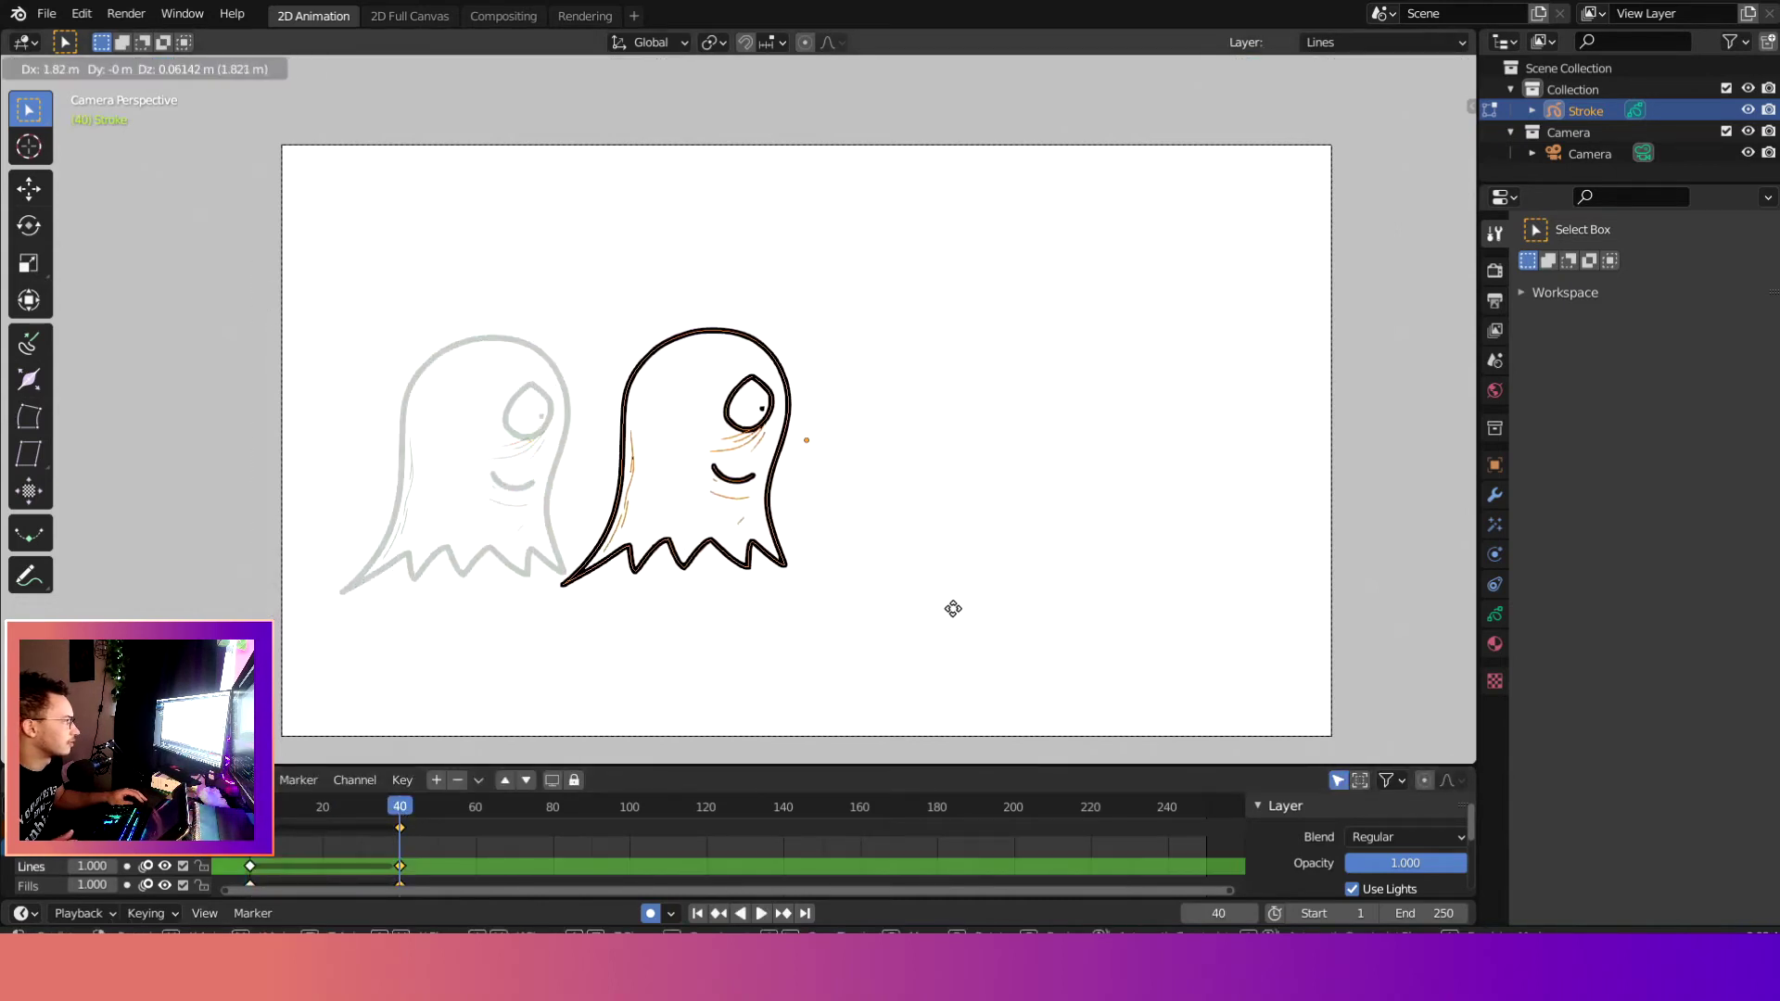
pyautogui.click(1360, 603)
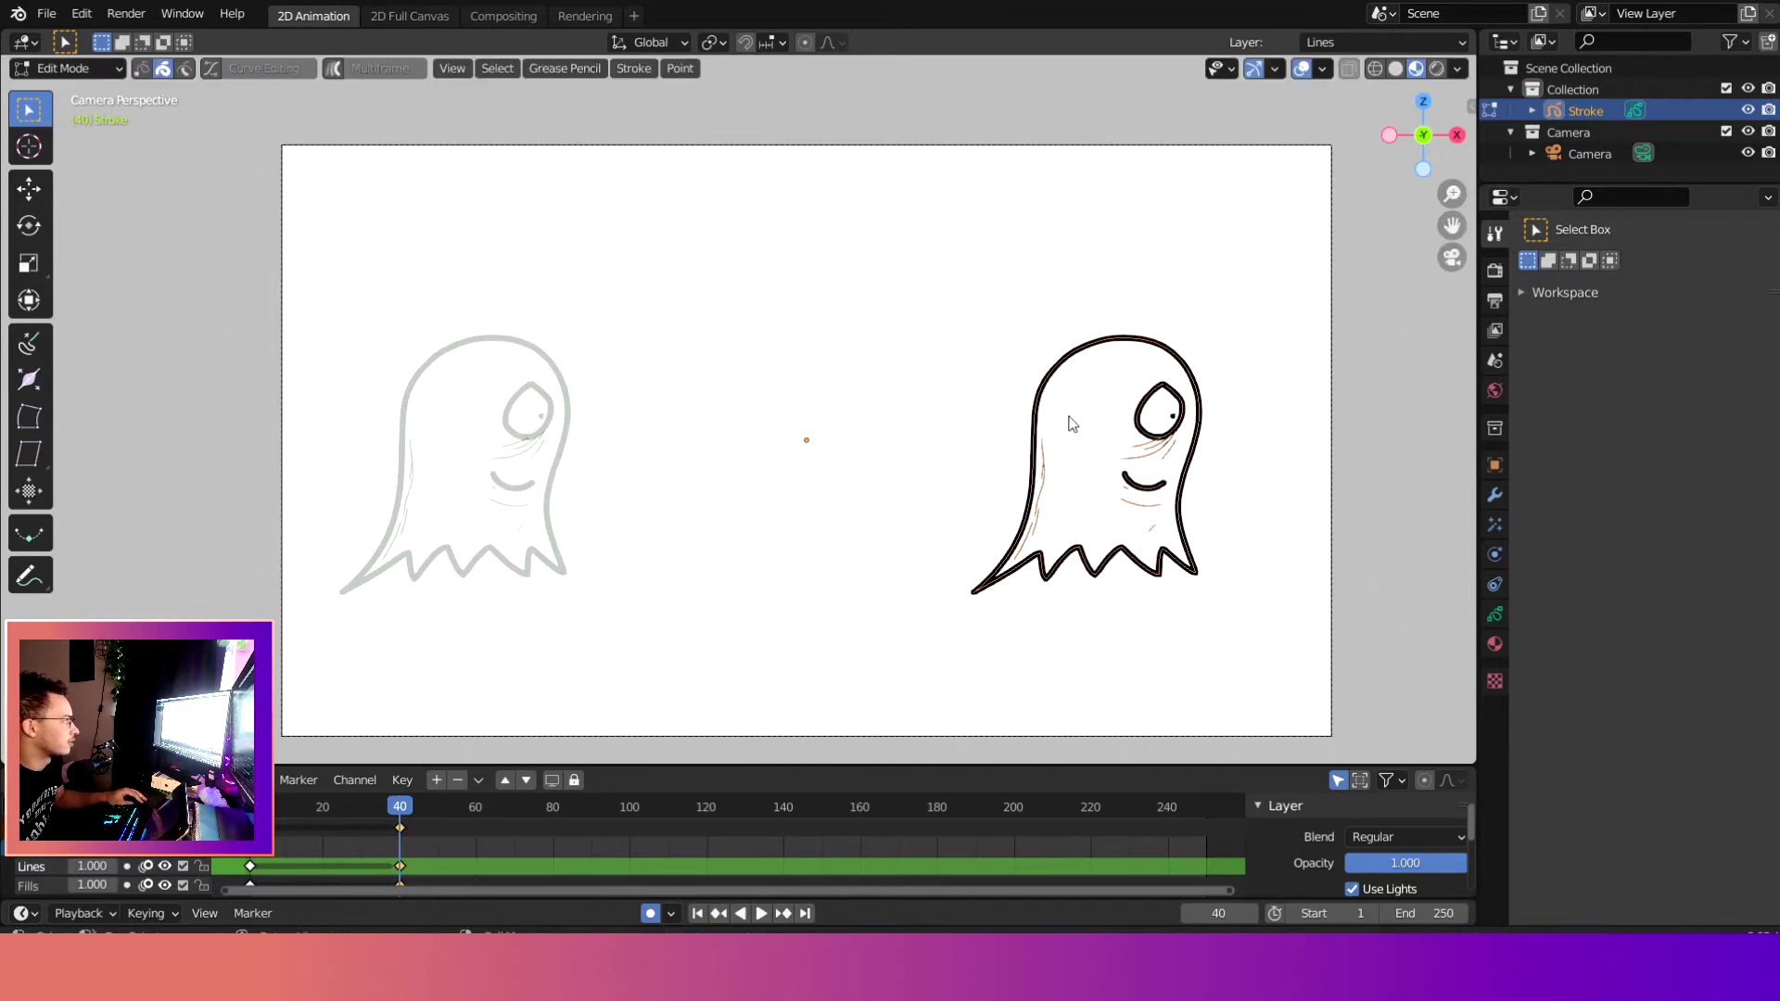
# Step: Go to frame 24 and apply Interpolate Sequence between the starting and frame 40 ghost poses
pyautogui.moveTo(414, 816); pyautogui.dragTo(338, 814)
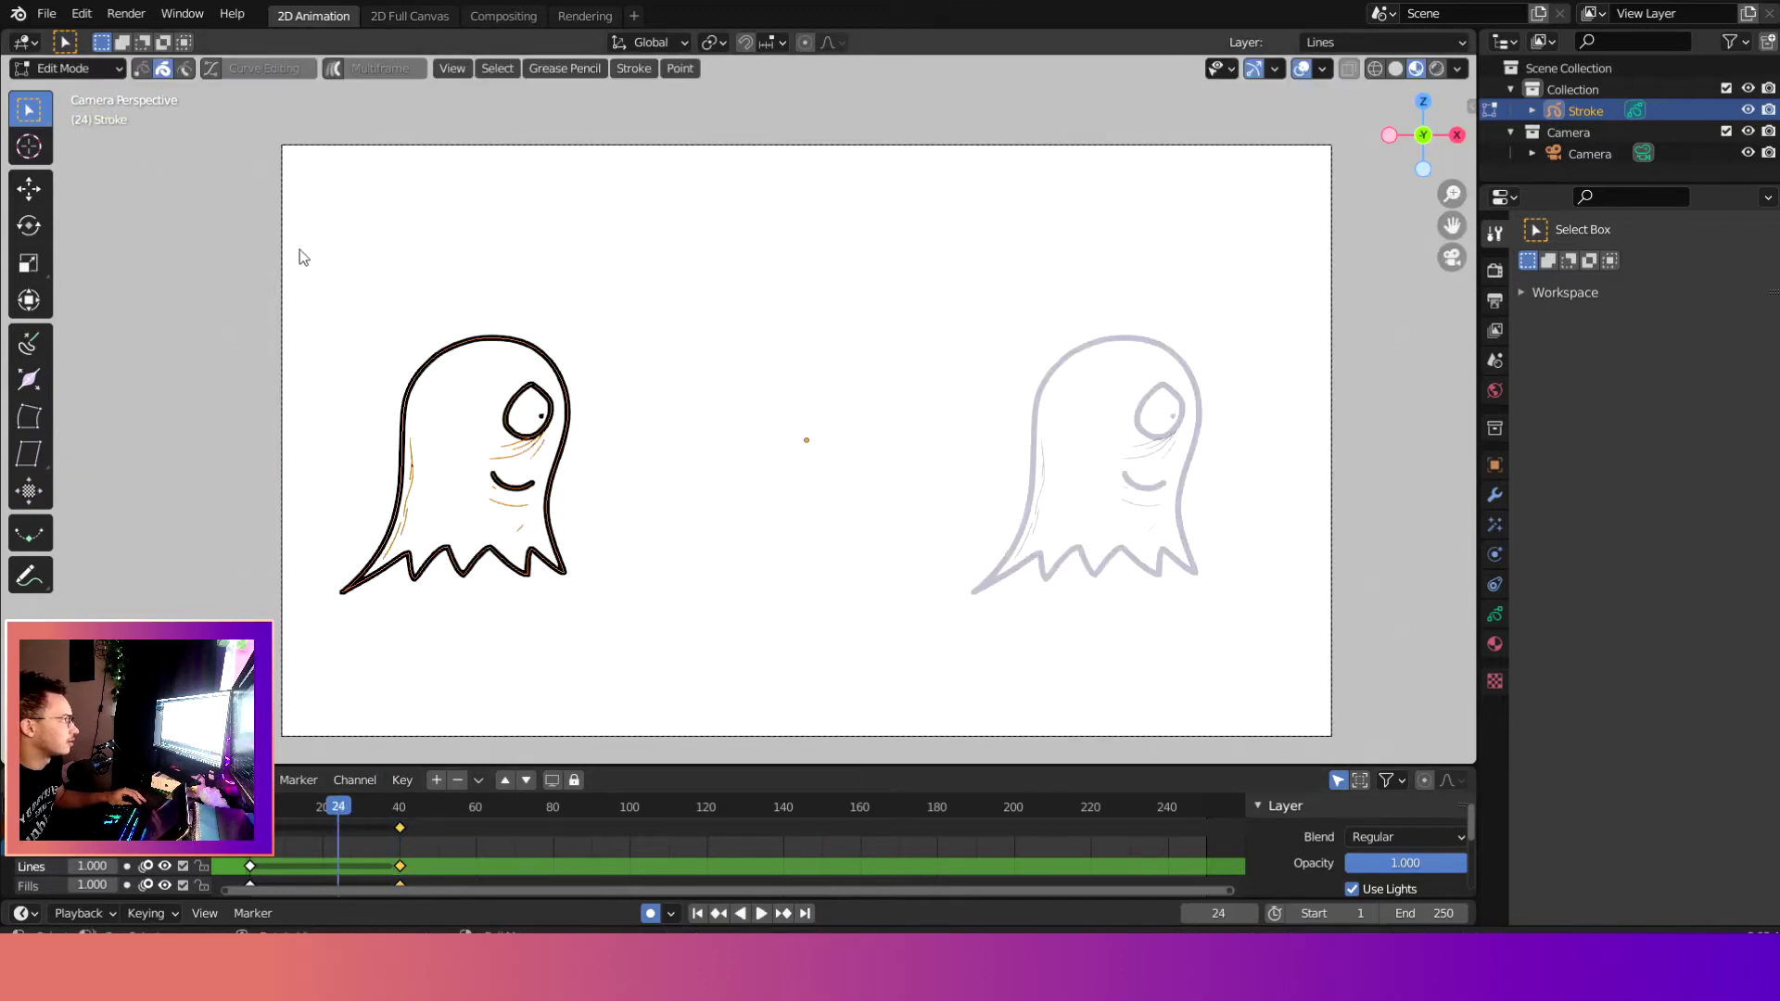
pyautogui.click(553, 69)
pyautogui.click(636, 216)
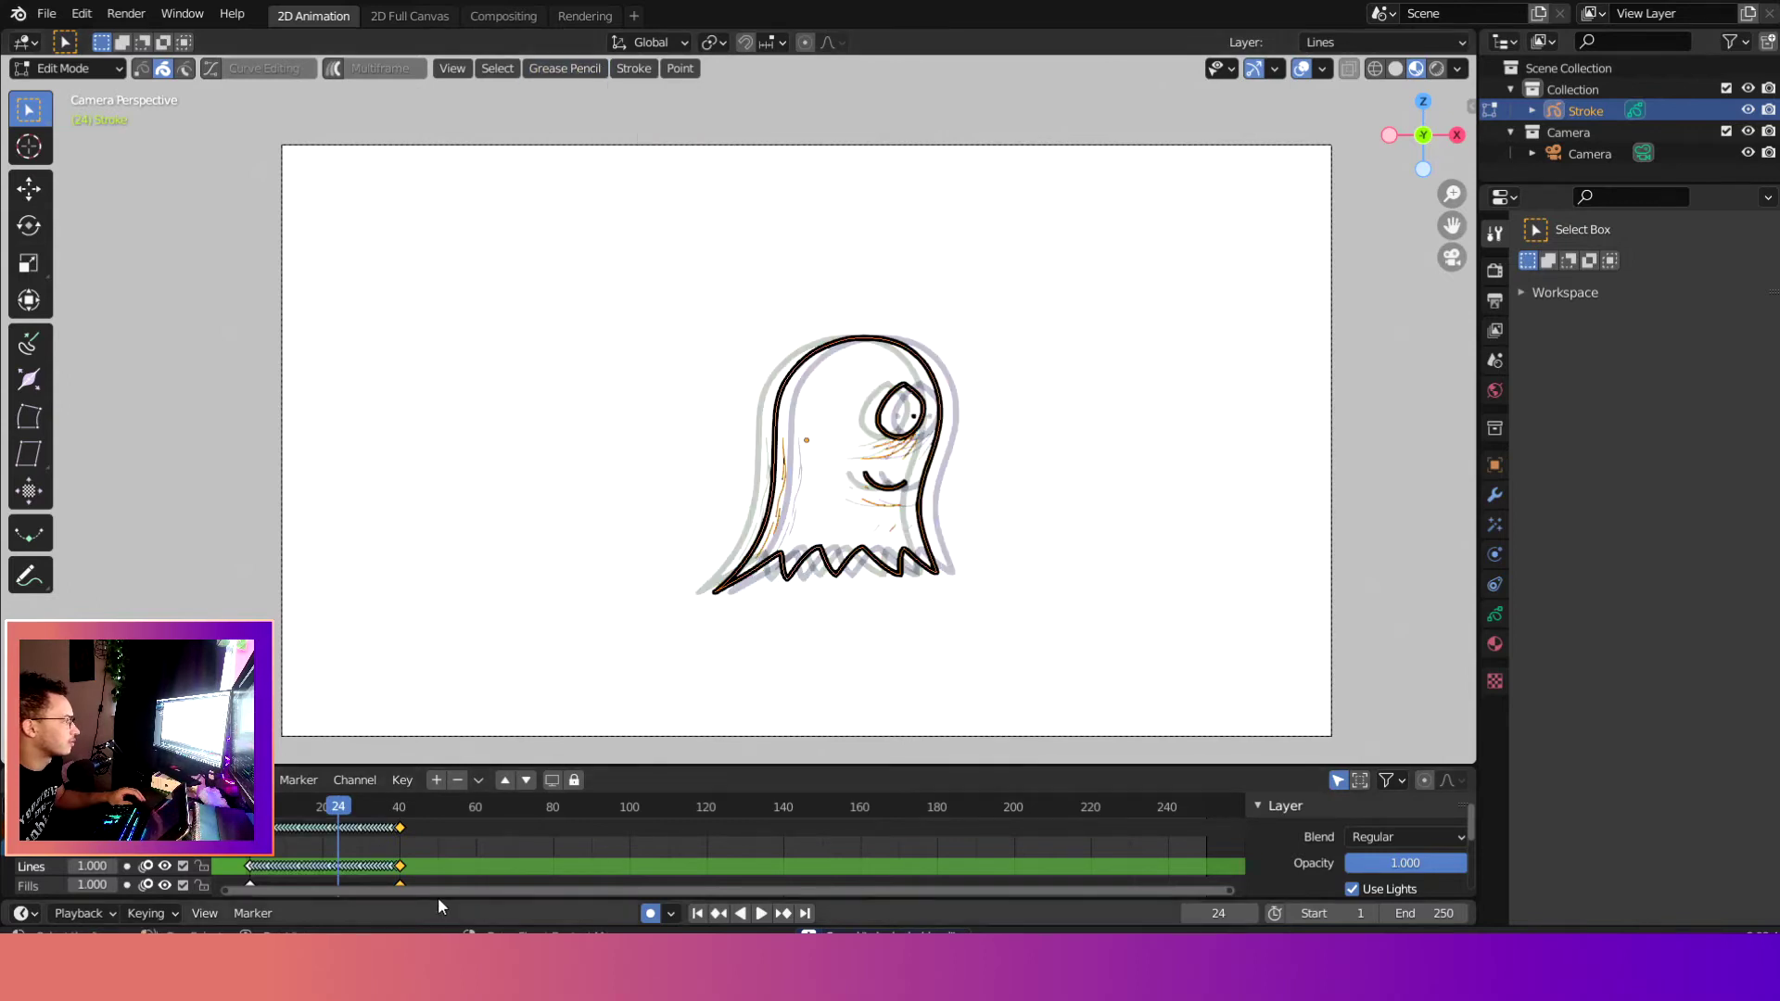
# Step: Go to frame 18 and turn off onion skinning for the Lines layer, keeping the layer visible
pyautogui.moveTo(339, 814)
pyautogui.mouseDown()
pyautogui.moveTo(287, 820)
pyautogui.moveTo(315, 812)
pyautogui.mouseUp()
pyautogui.scroll(4, 779, 603)
pyautogui.scroll(-2, 669, 582)
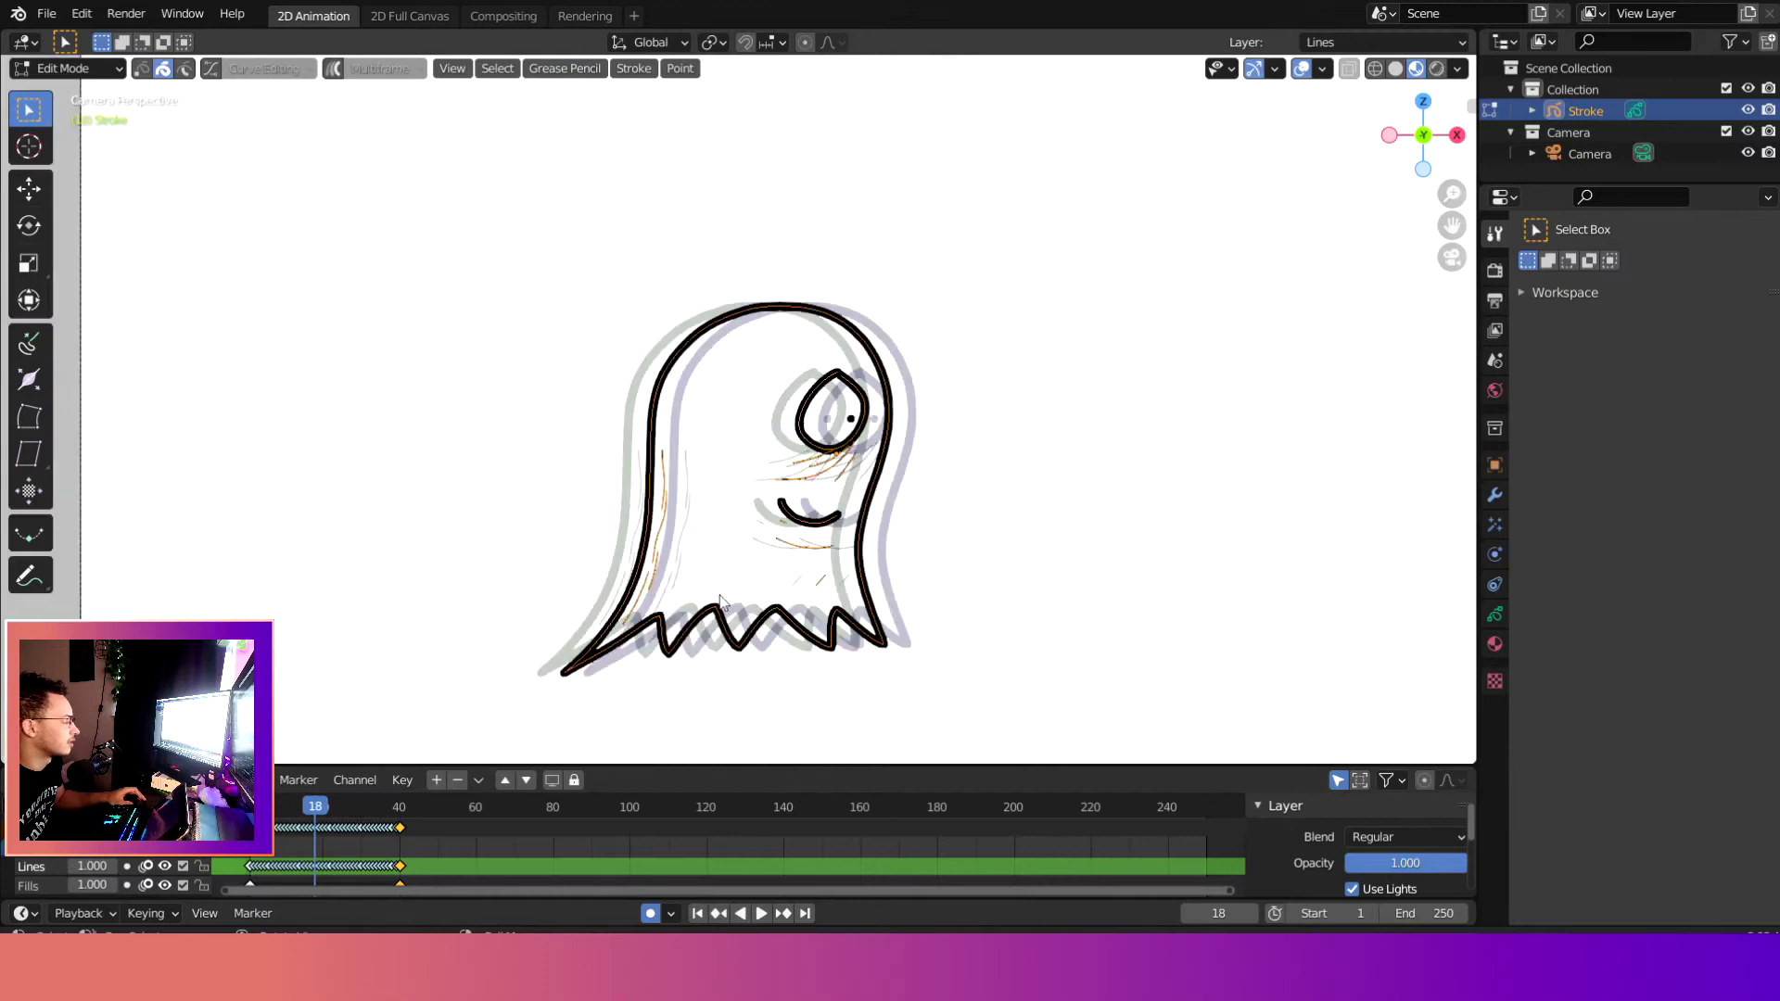
pyautogui.click(164, 867)
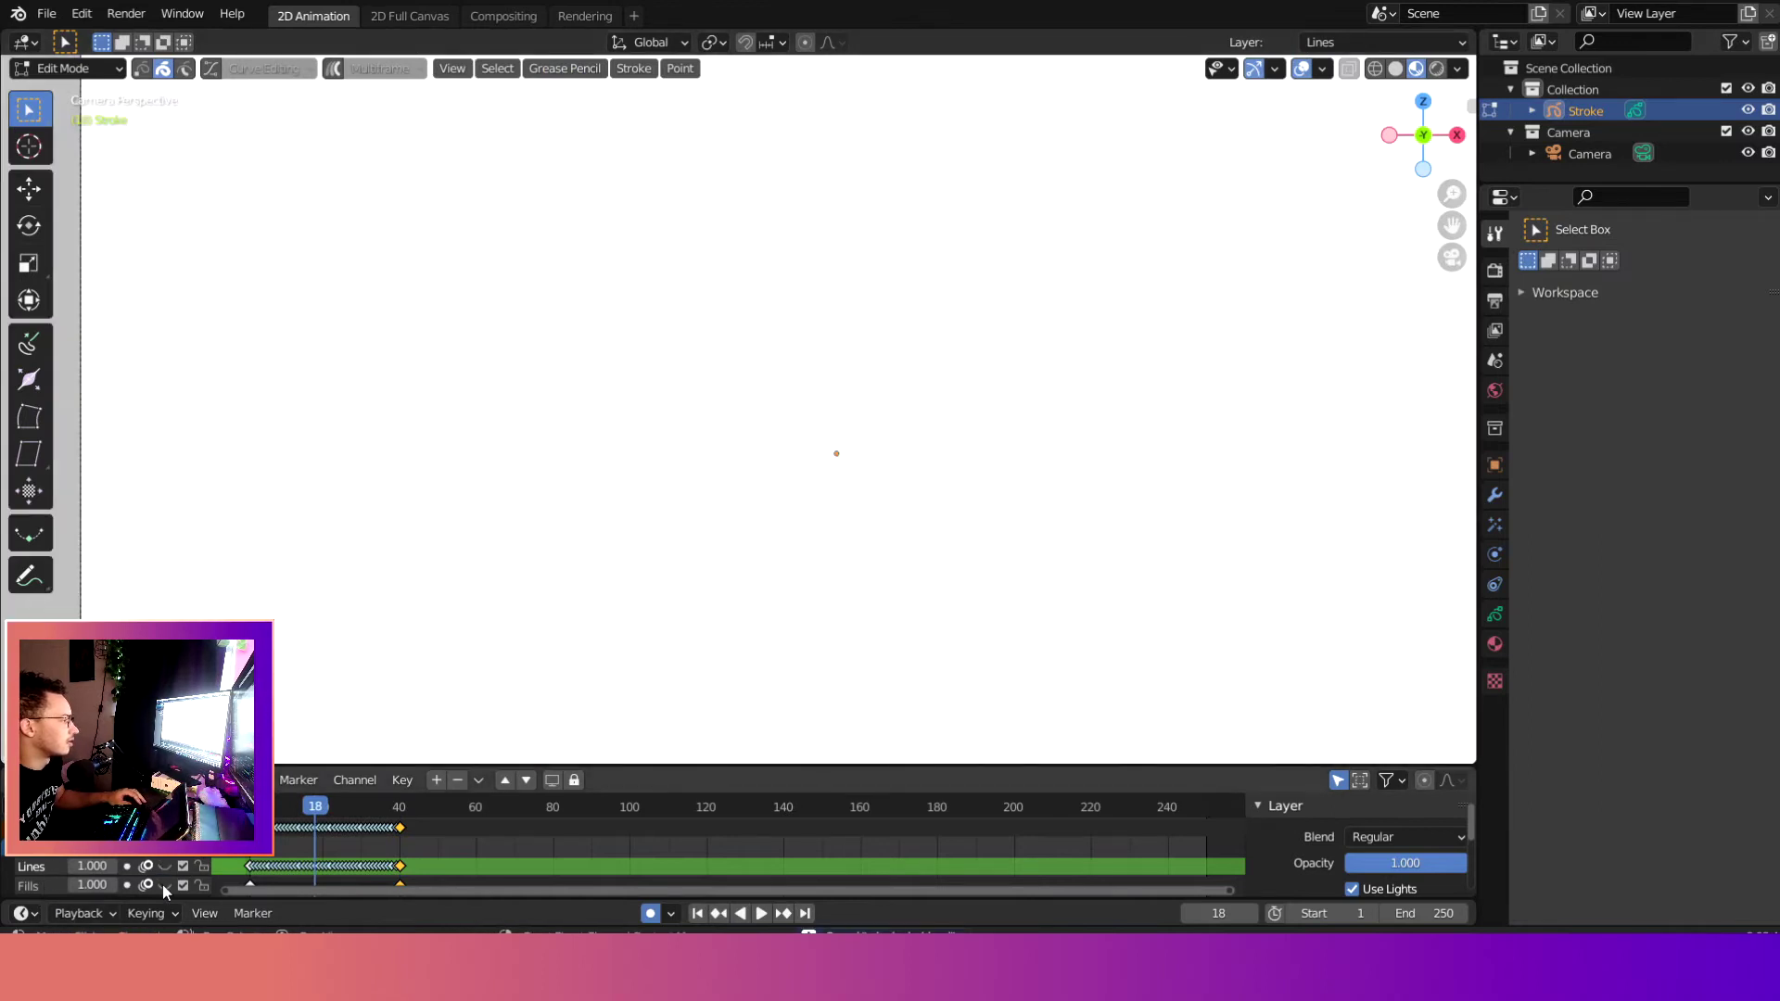
pyautogui.click(164, 867)
pyautogui.click(149, 866)
pyautogui.scroll(-4, 768, 519)
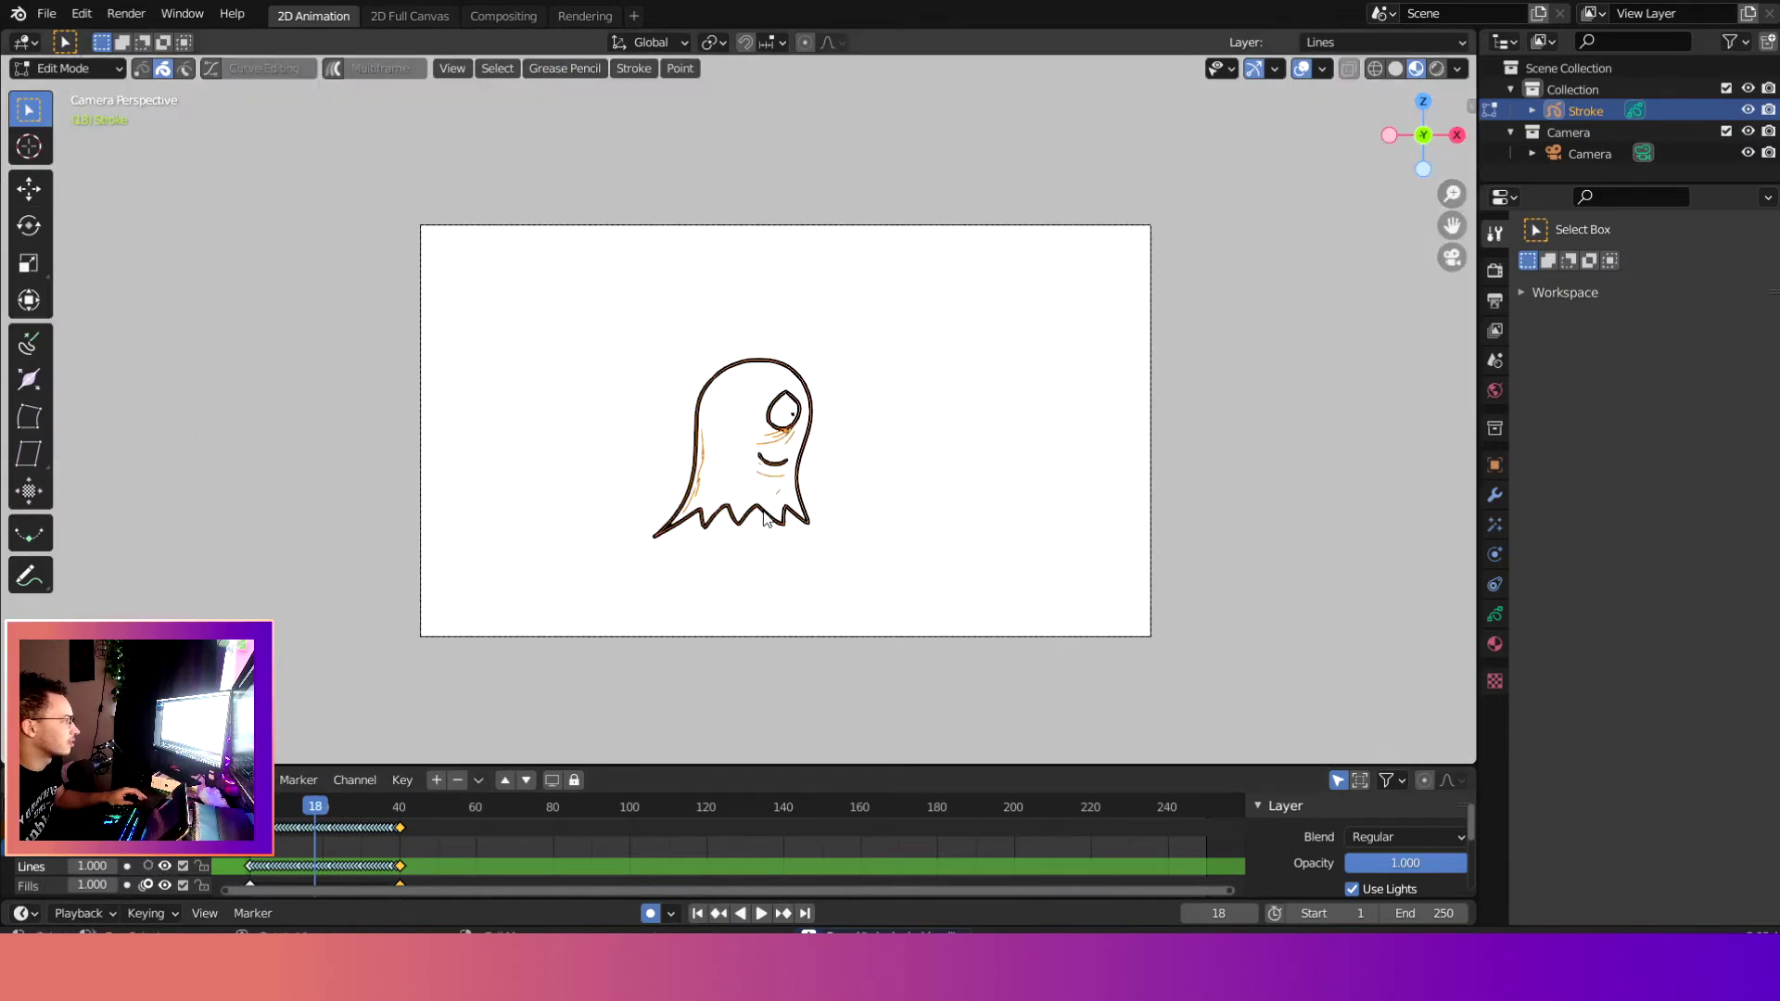
# Step: Switch to Draw Mode and erase the middle zigzags of the ghost's bottom edge on frame 18 with the Erase tool
pyautogui.scroll(3, 767, 519)
pyautogui.scroll(3, 707, 679)
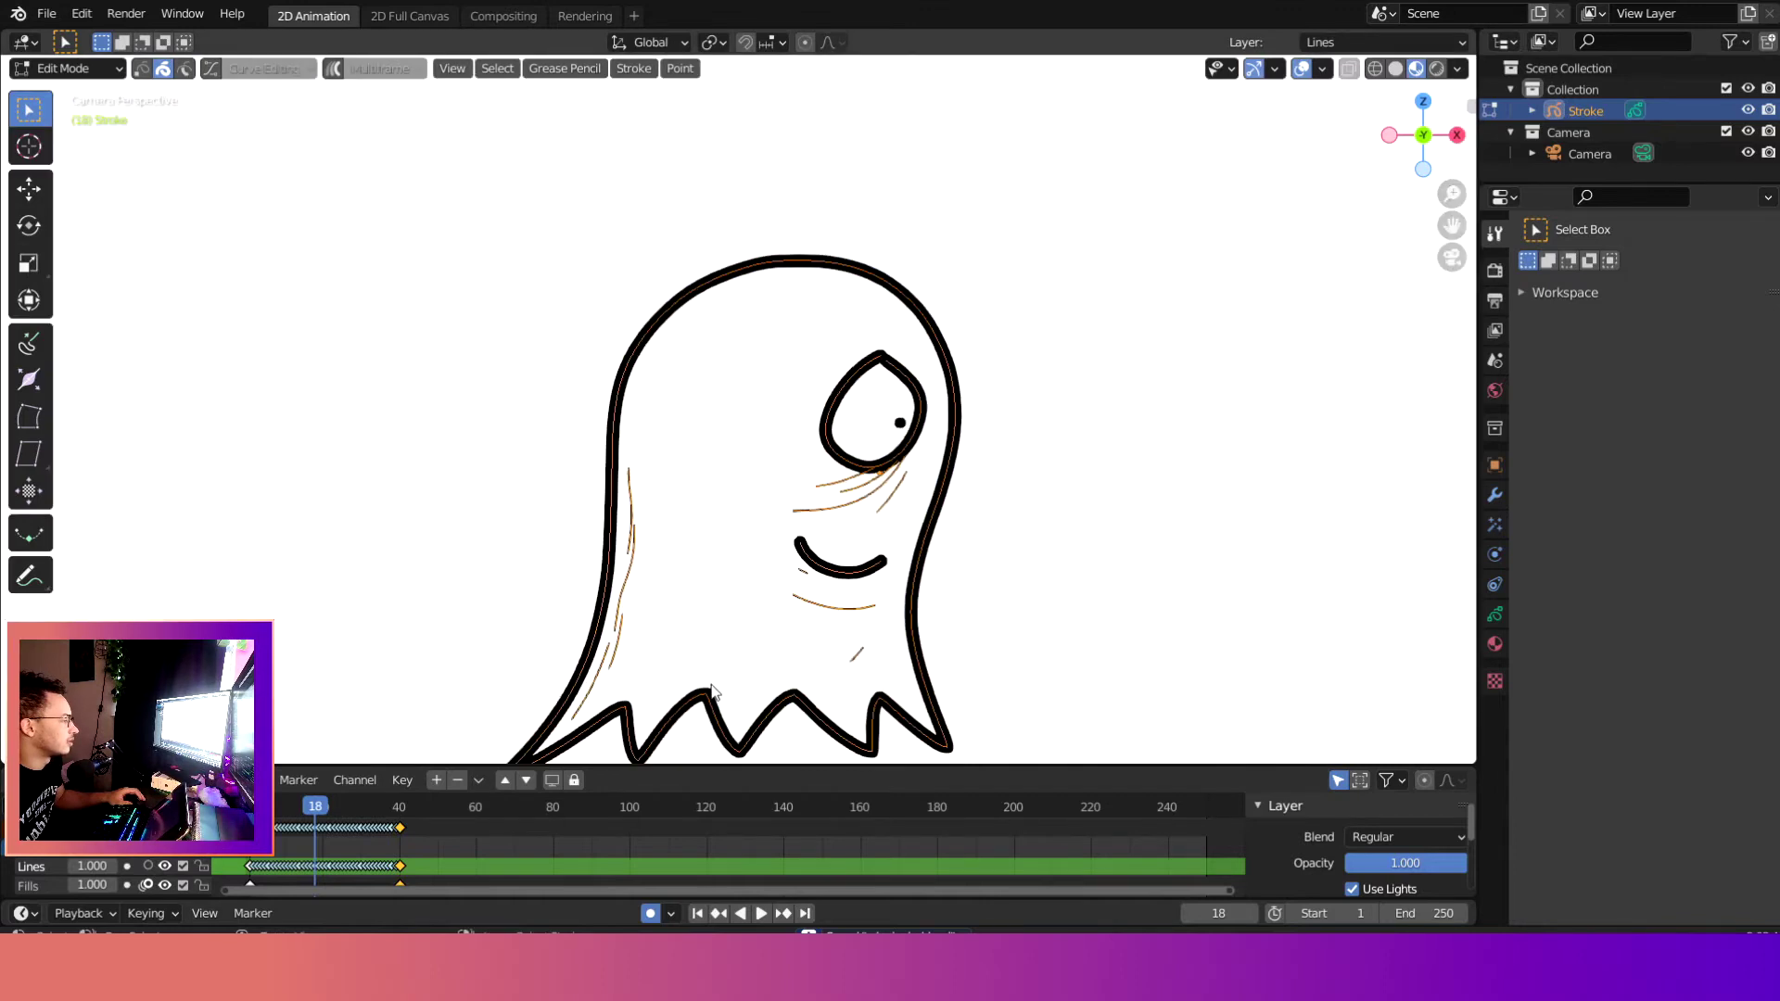
pyautogui.scroll(1, 715, 593)
pyautogui.scroll(1, 697, 541)
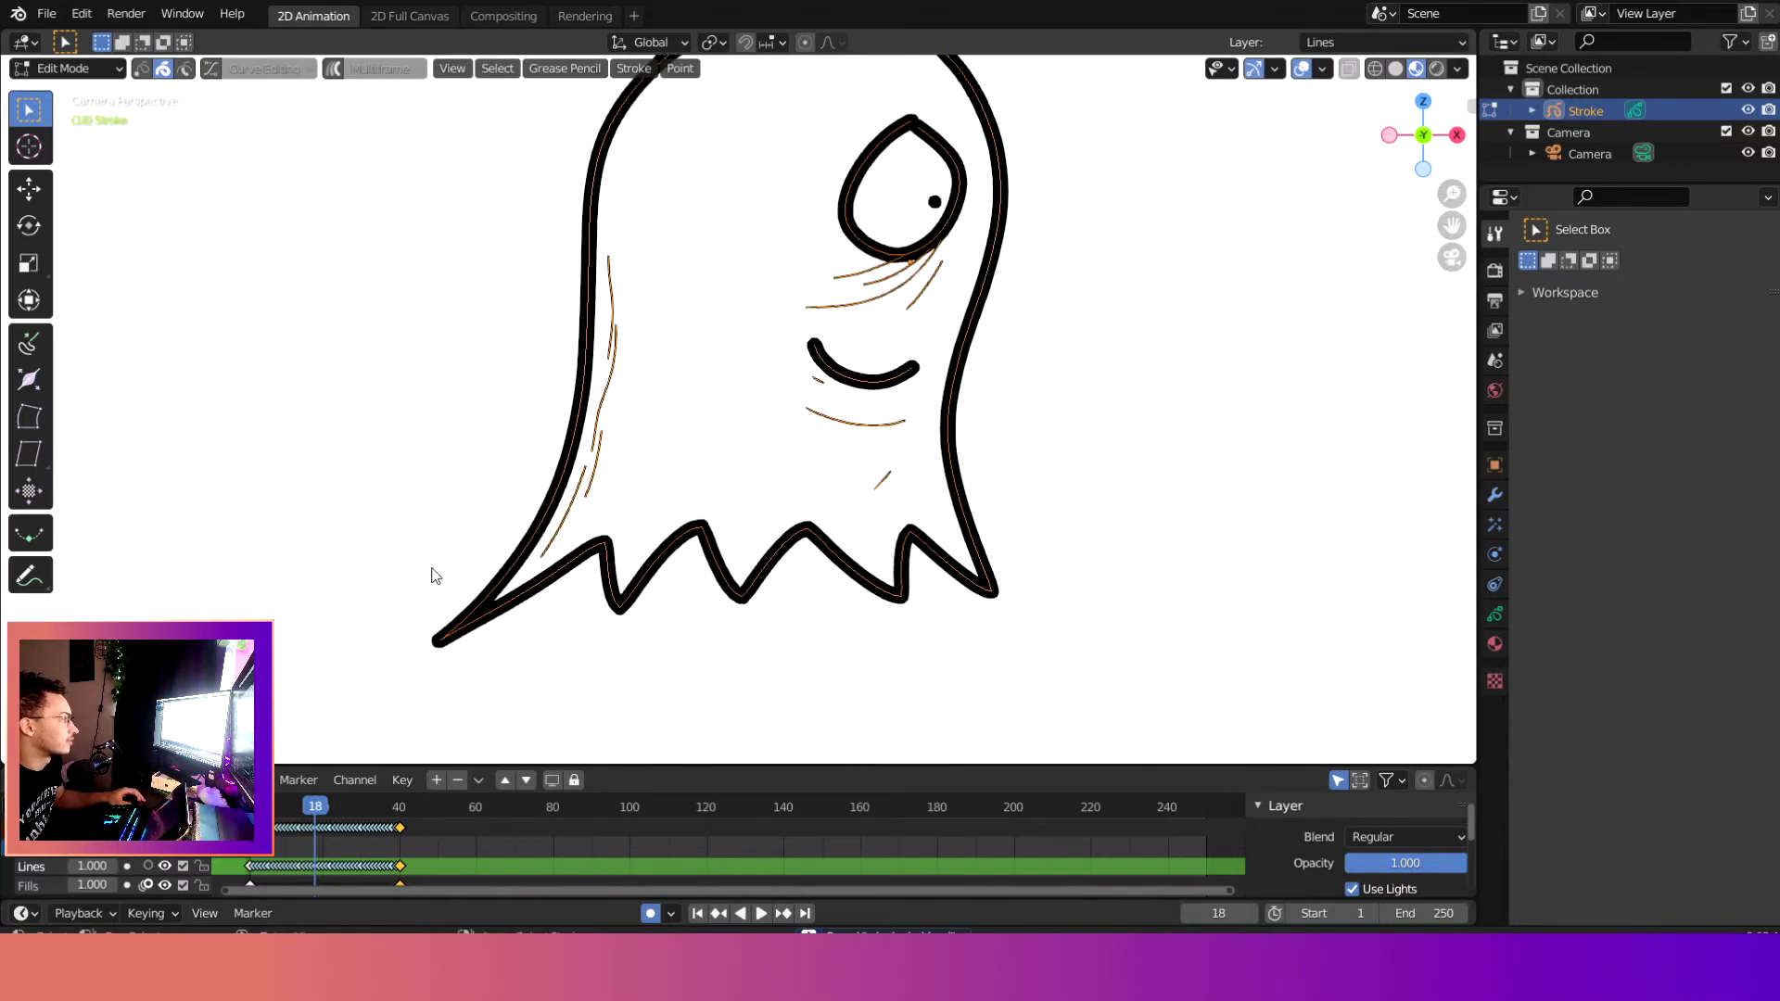
pyautogui.click(65, 68)
pyautogui.click(56, 153)
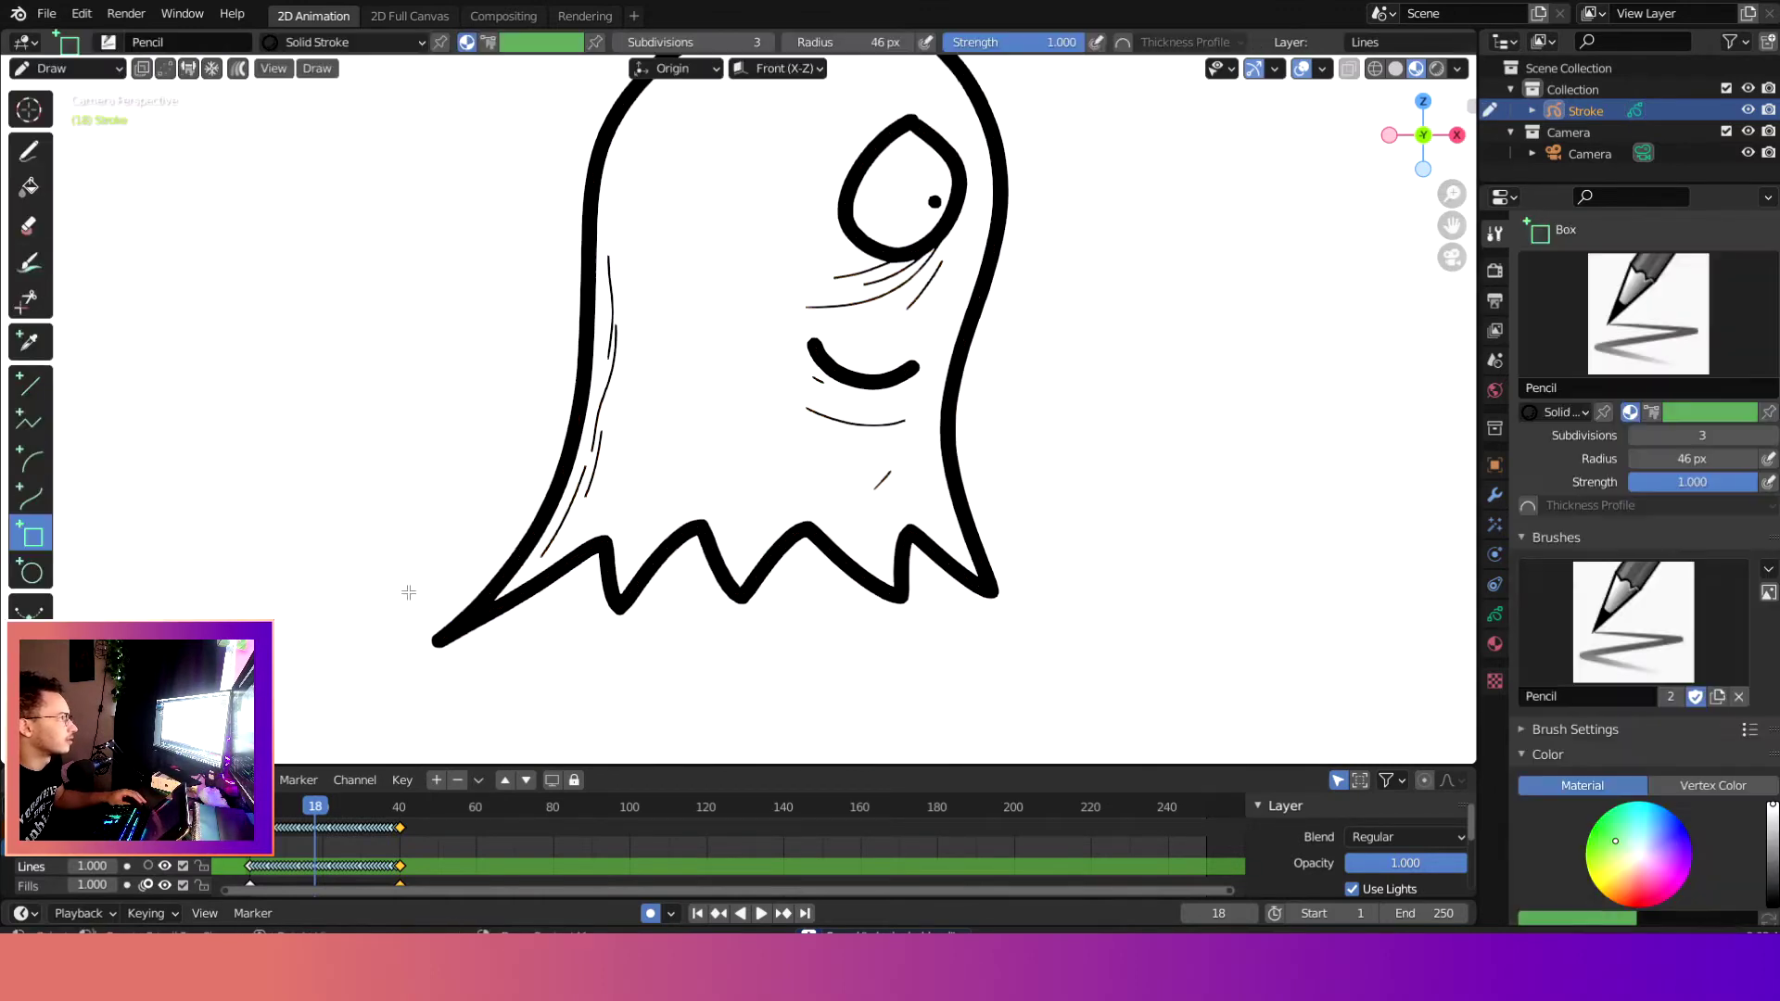
pyautogui.scroll(3, 358, 816)
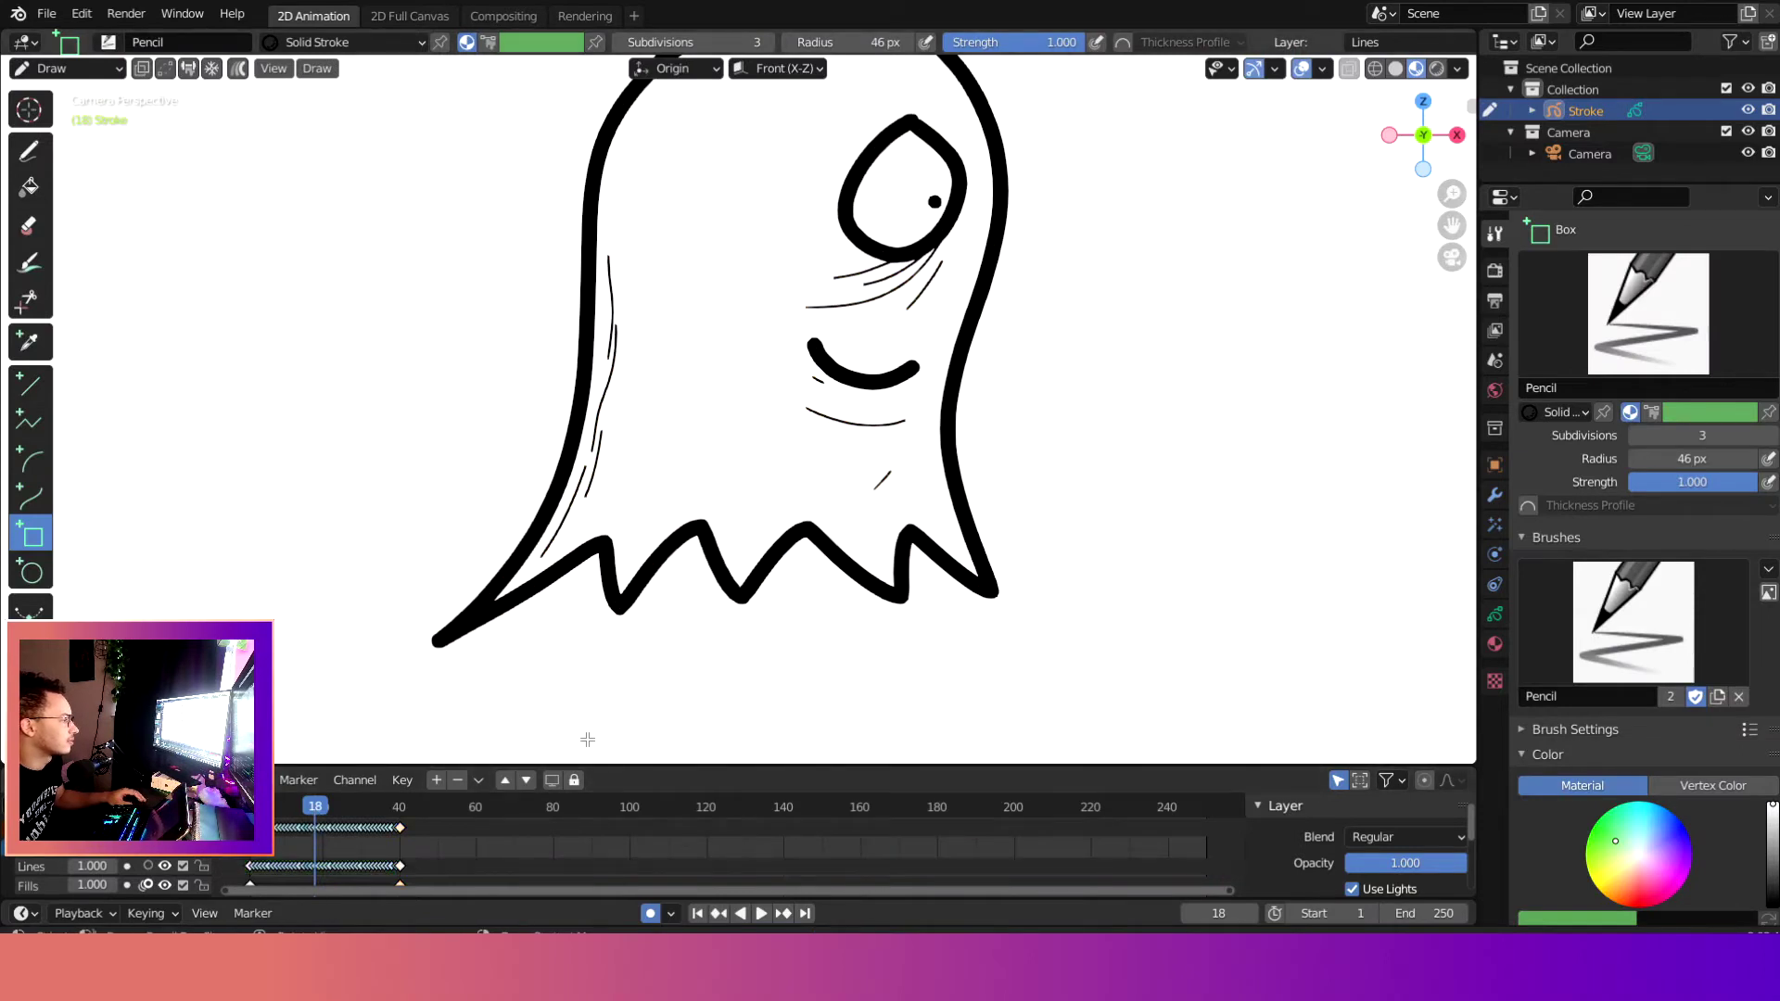
pyautogui.moveTo(528, 891); pyautogui.dragTo(368, 905)
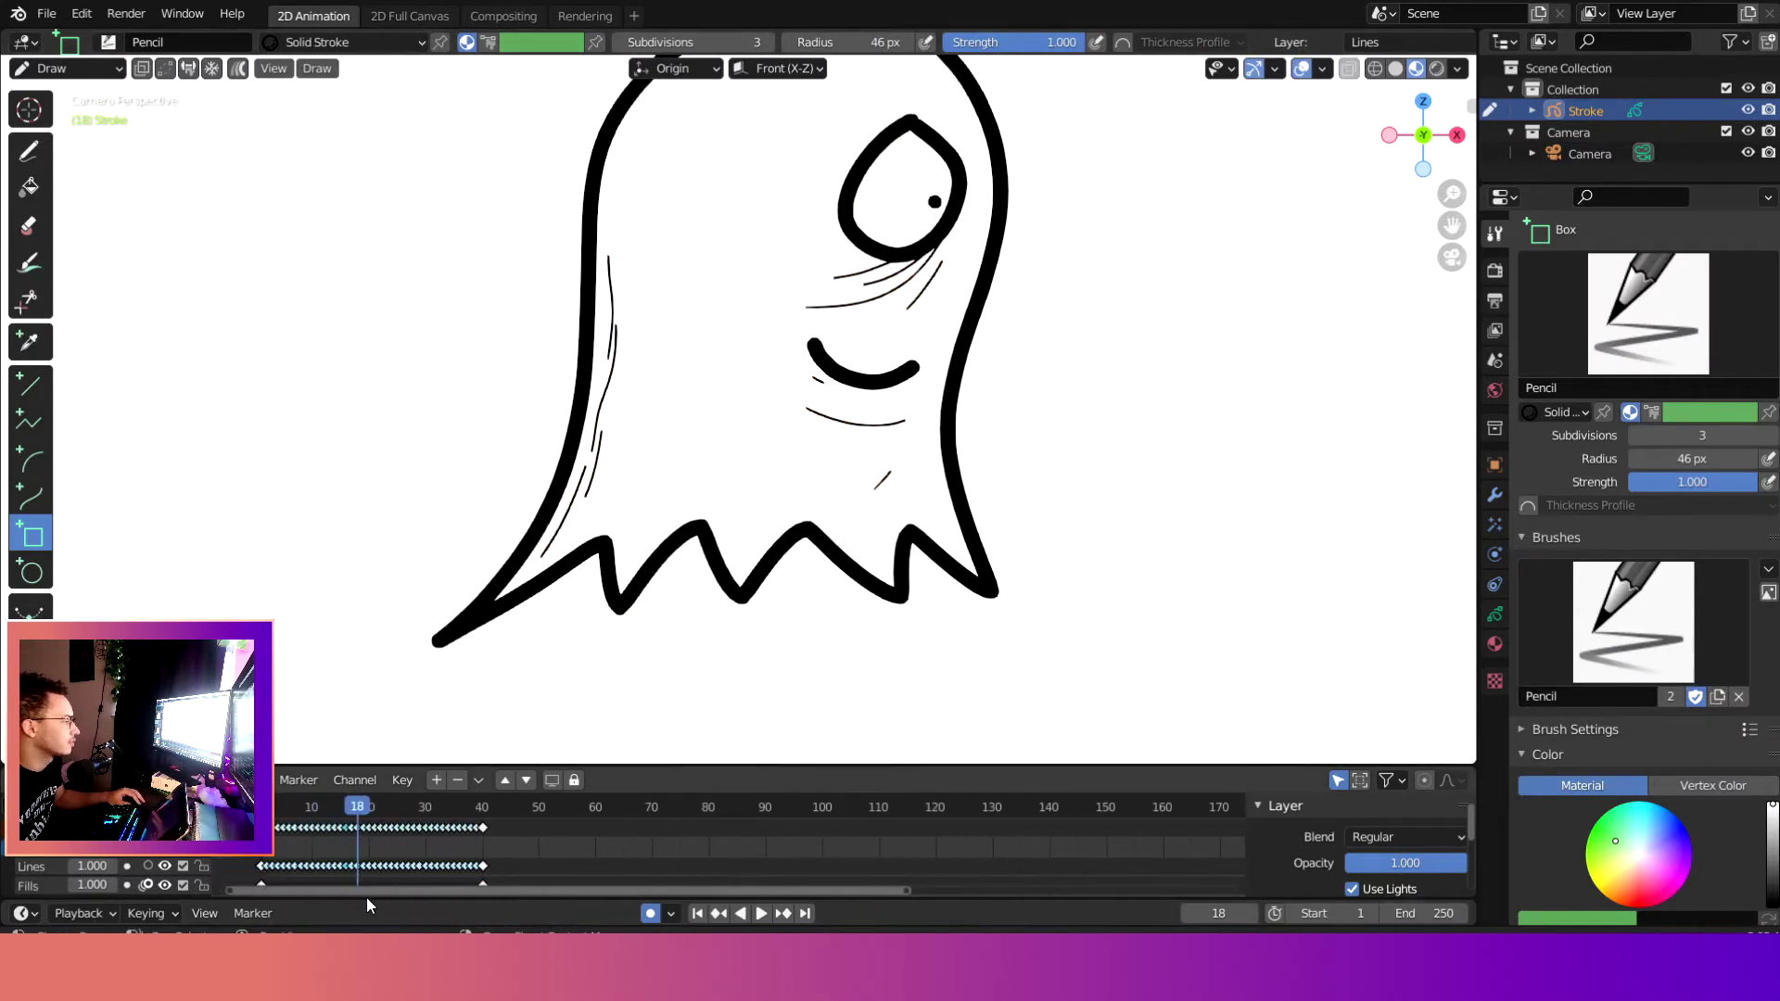
pyautogui.scroll(7, 363, 833)
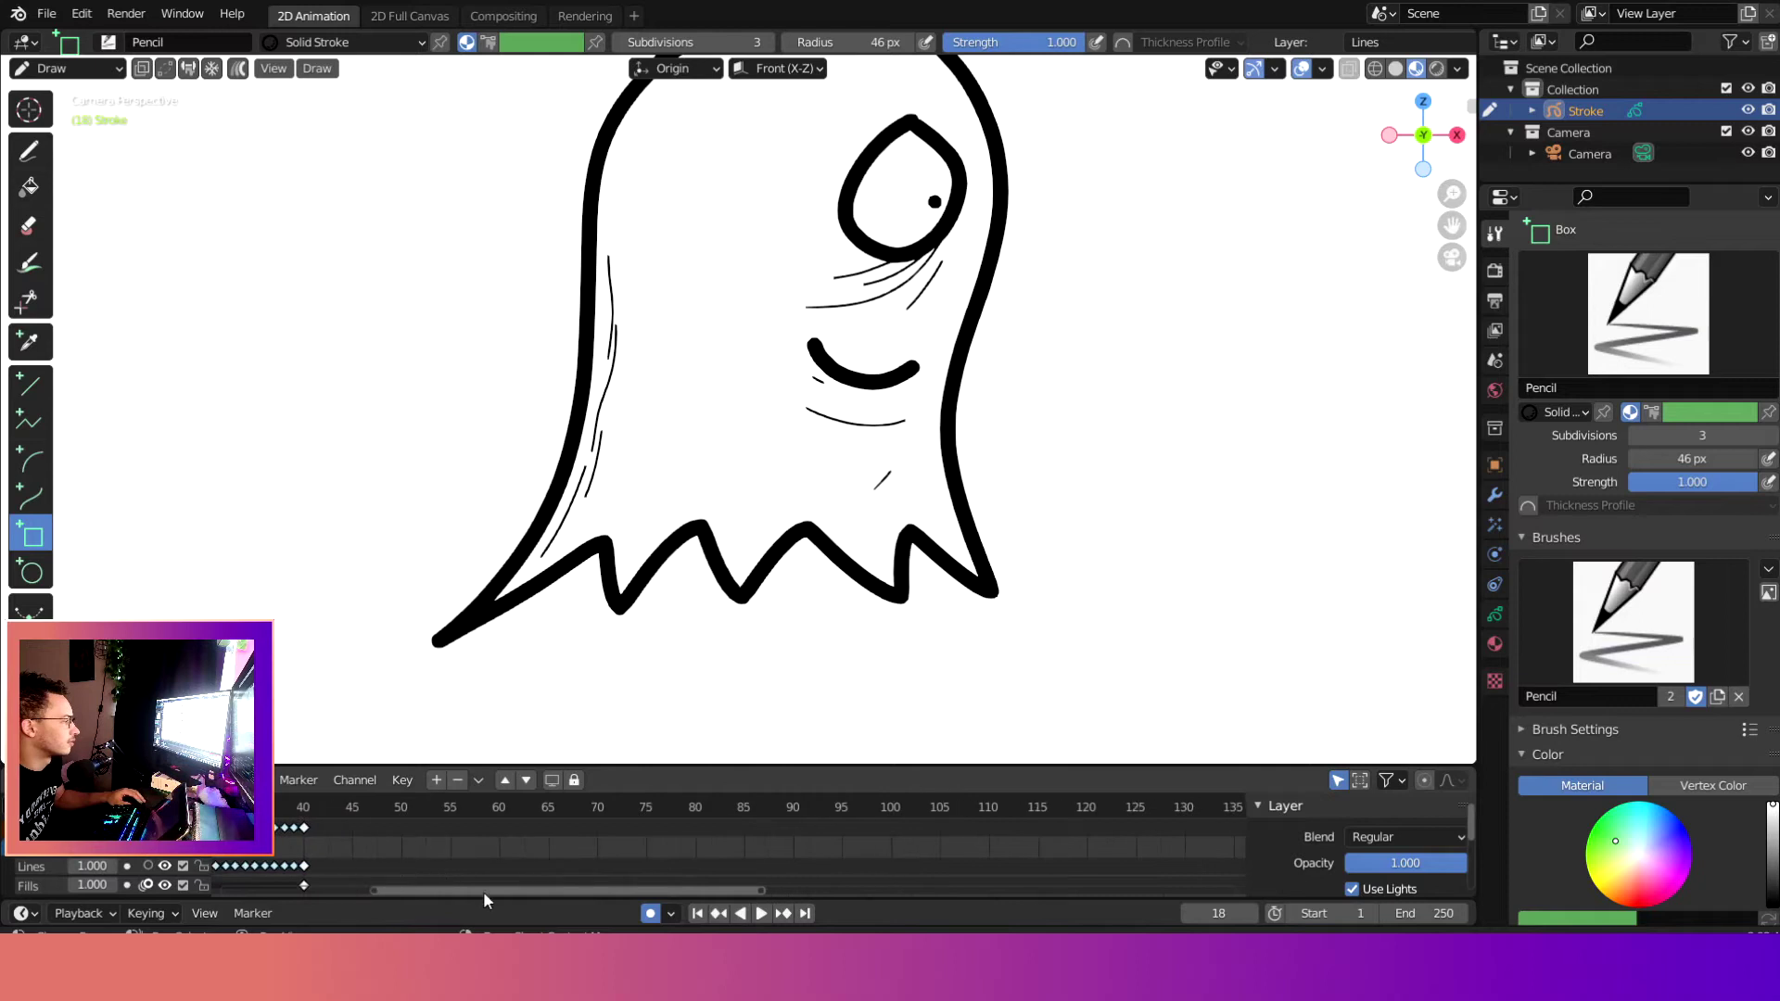
pyautogui.moveTo(482, 892); pyautogui.dragTo(319, 897)
pyautogui.hotkey('shift', 'space')
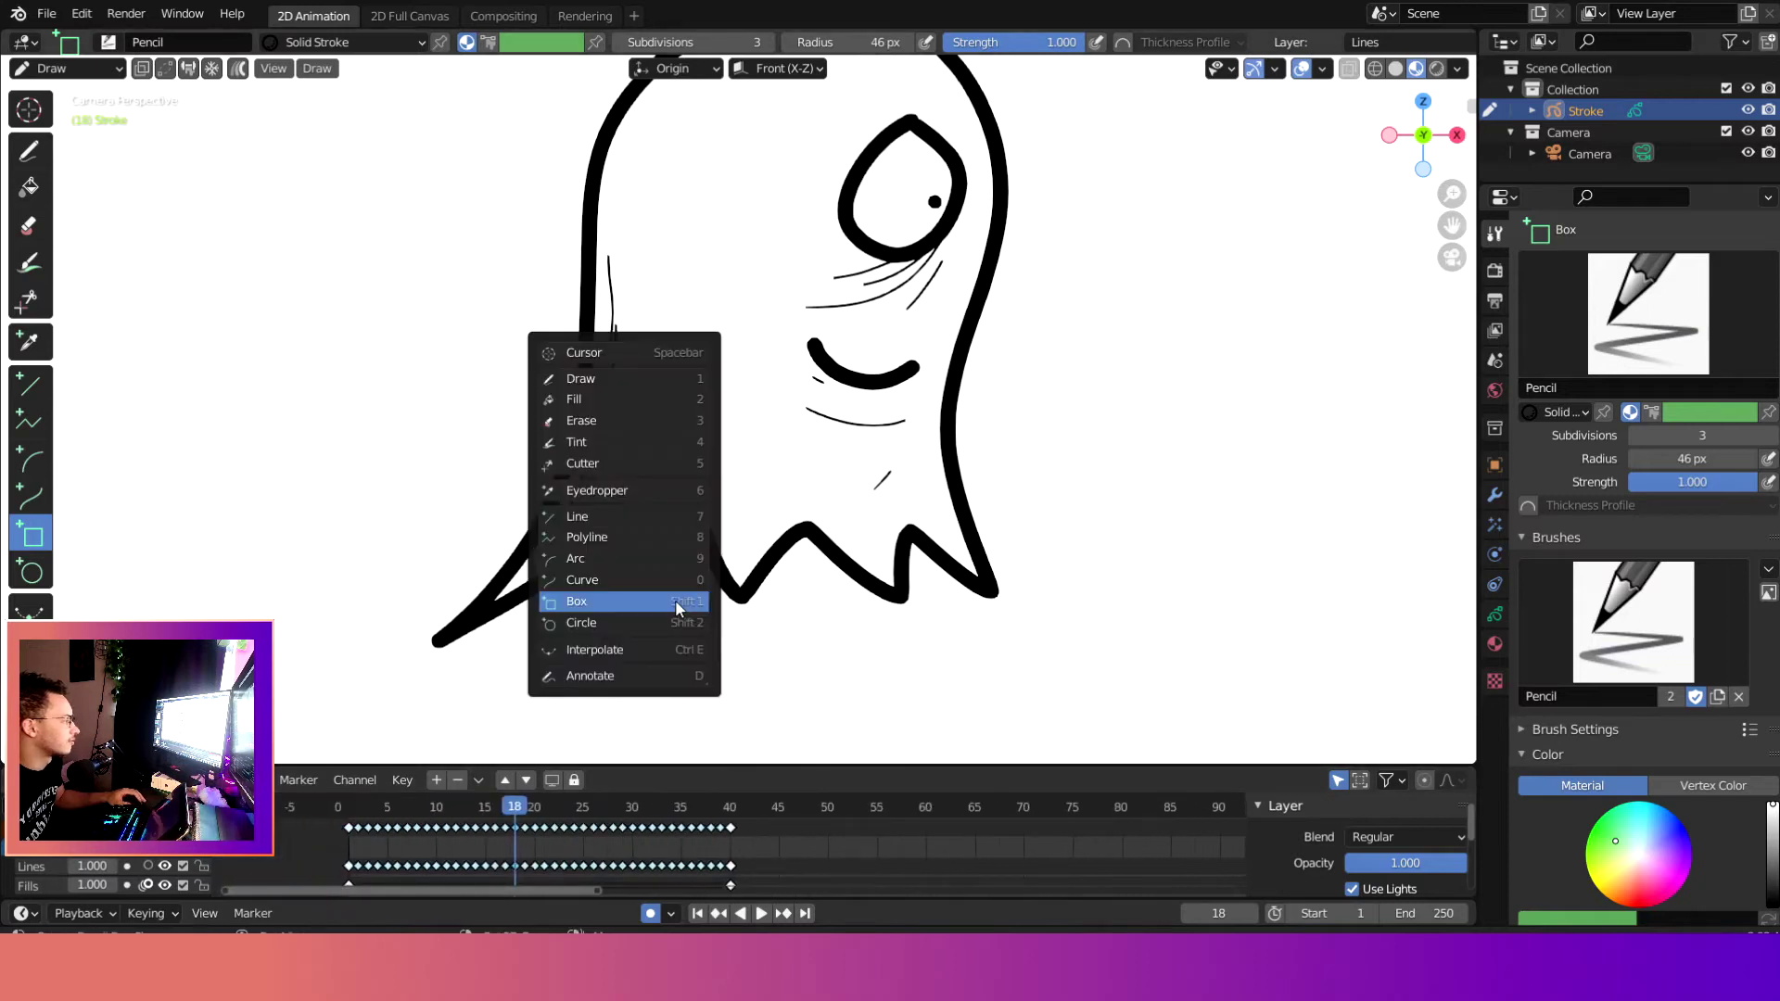
pyautogui.click(621, 420)
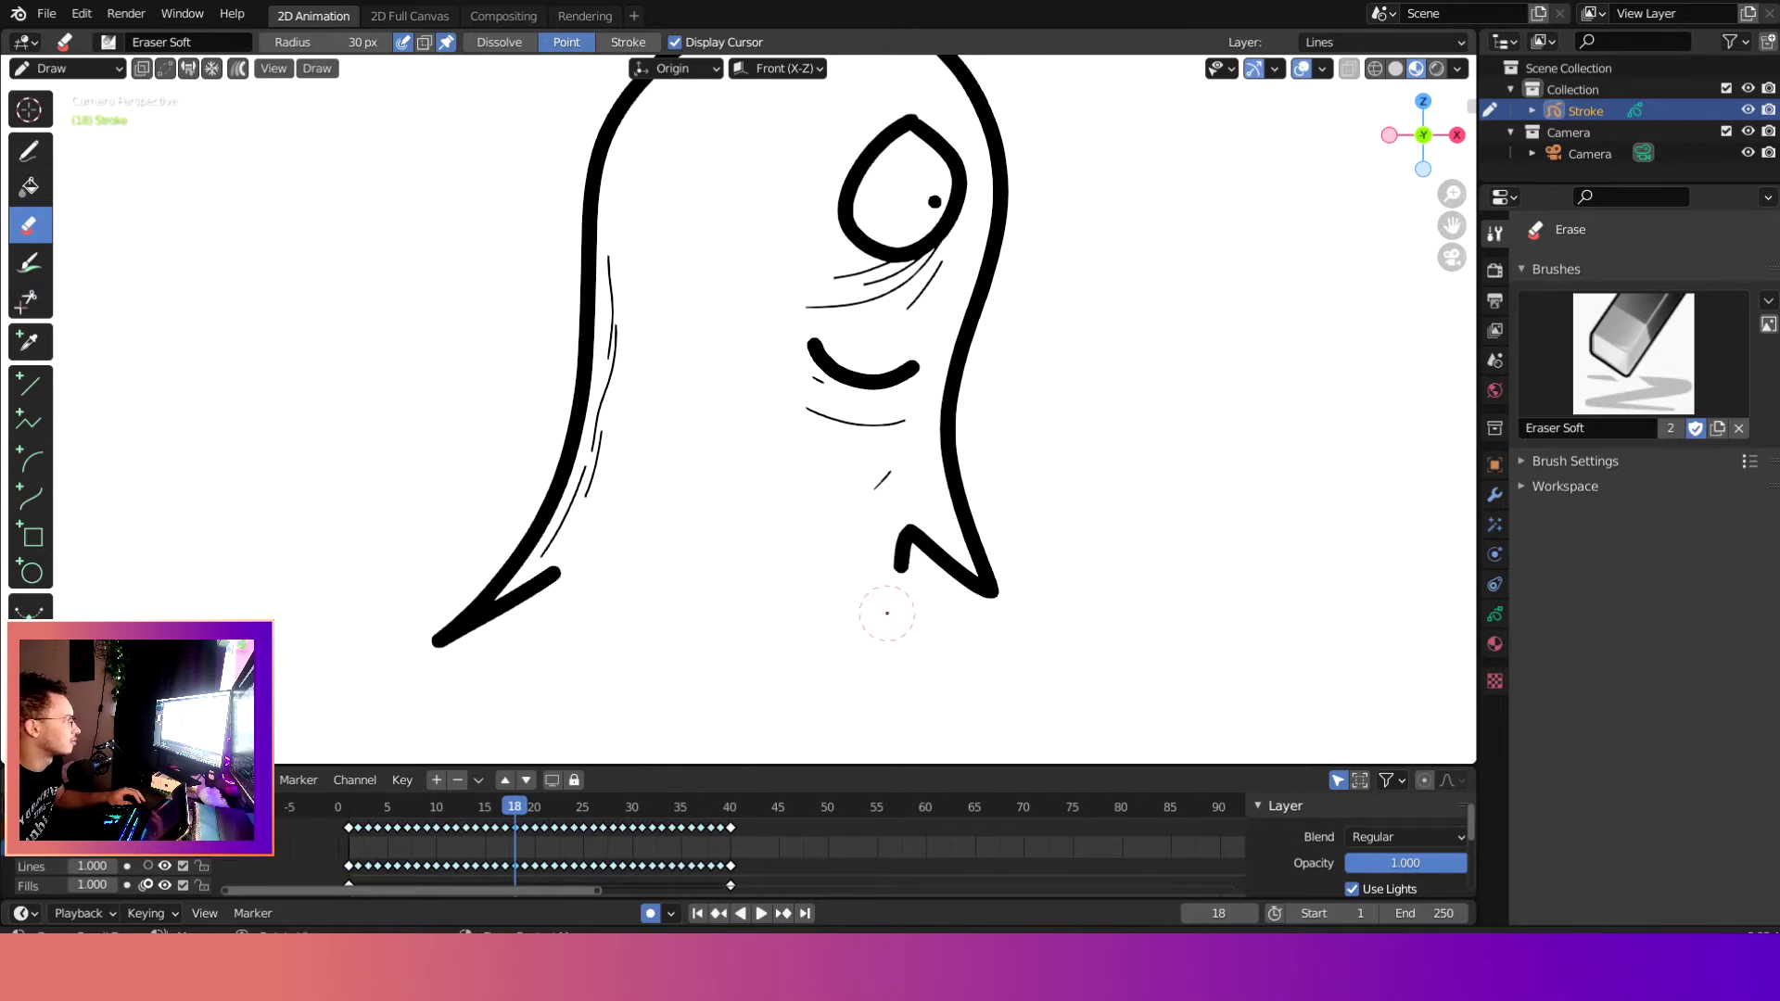
# Step: Turn onion skinning back on for the Lines layer and redraw the ghost's bottom zigzag edge on frame 18 with the Draw tool
pyautogui.click(146, 866)
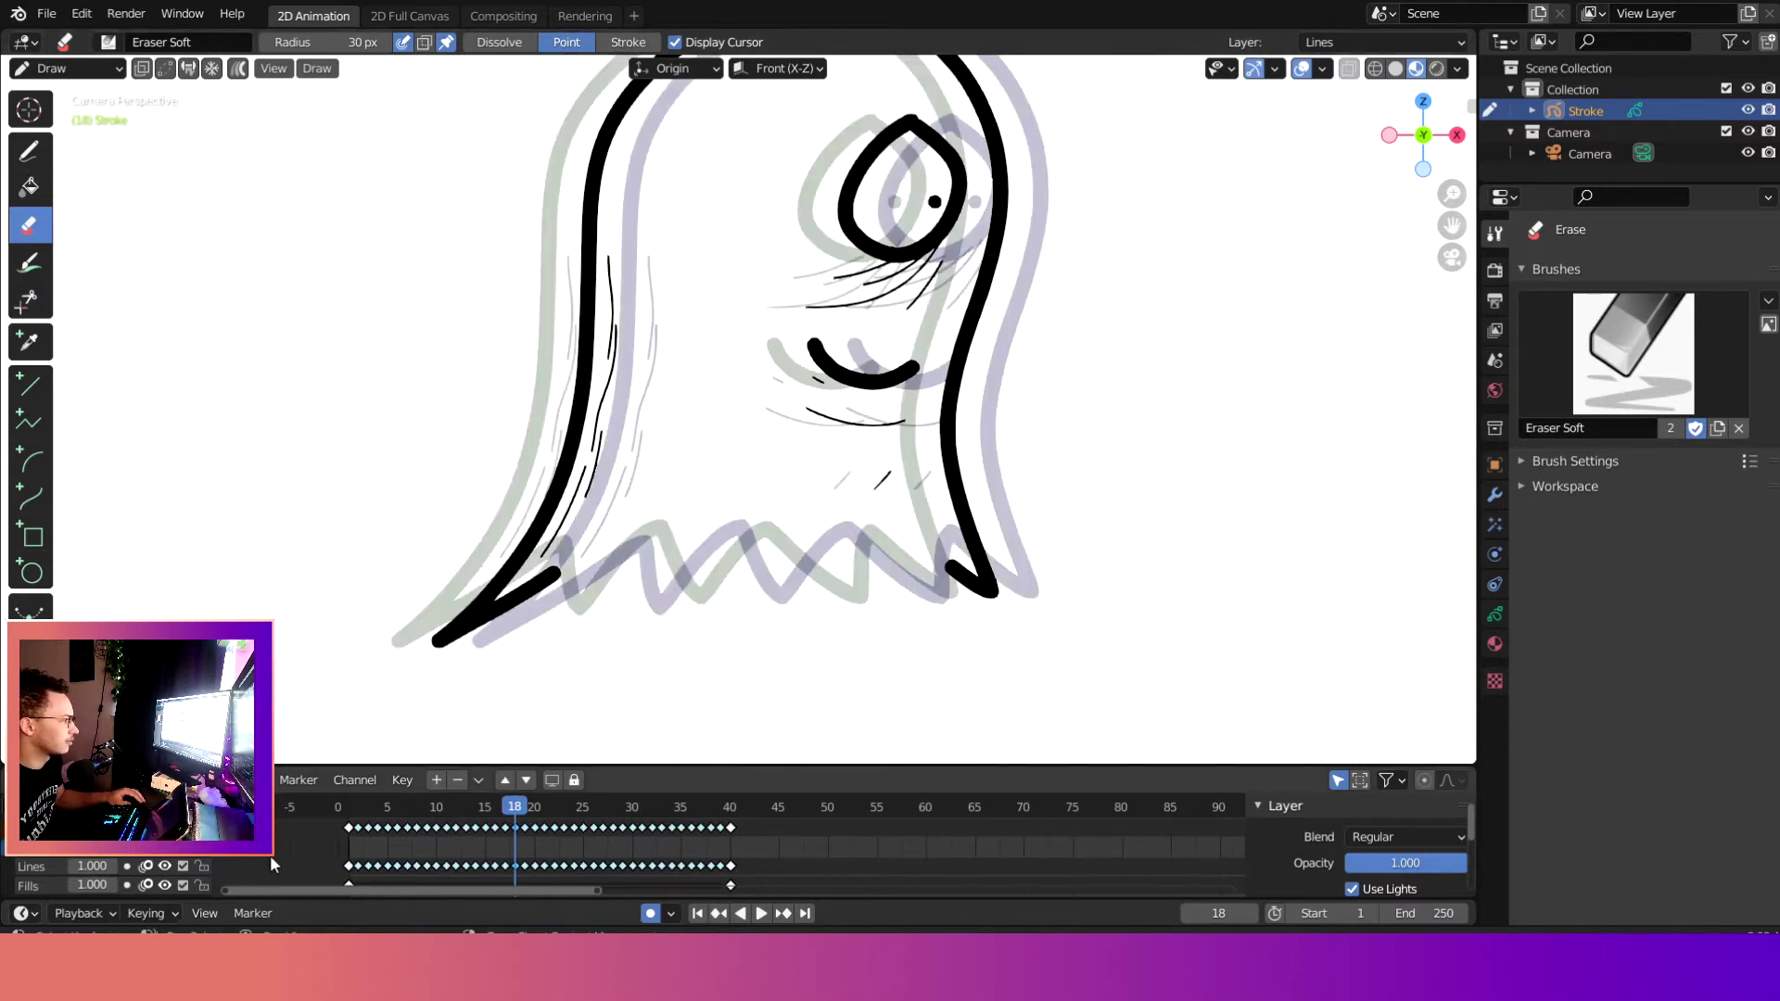
pyautogui.scroll(2, 593, 631)
pyautogui.hotkey('shift', 'space')
pyautogui.click(482, 594)
pyautogui.moveTo(468, 649)
pyautogui.mouseDown()
pyautogui.moveTo(821, 601)
pyautogui.moveTo(952, 728)
pyautogui.mouseUp()
pyautogui.moveTo(1096, 665); pyautogui.dragTo(1103, 669)
# Step: Go to frame 20 and erase the middle zigzags of the ghost's bottom edge with the Erase tool
pyautogui.moveTo(516, 813); pyautogui.dragTo(536, 821)
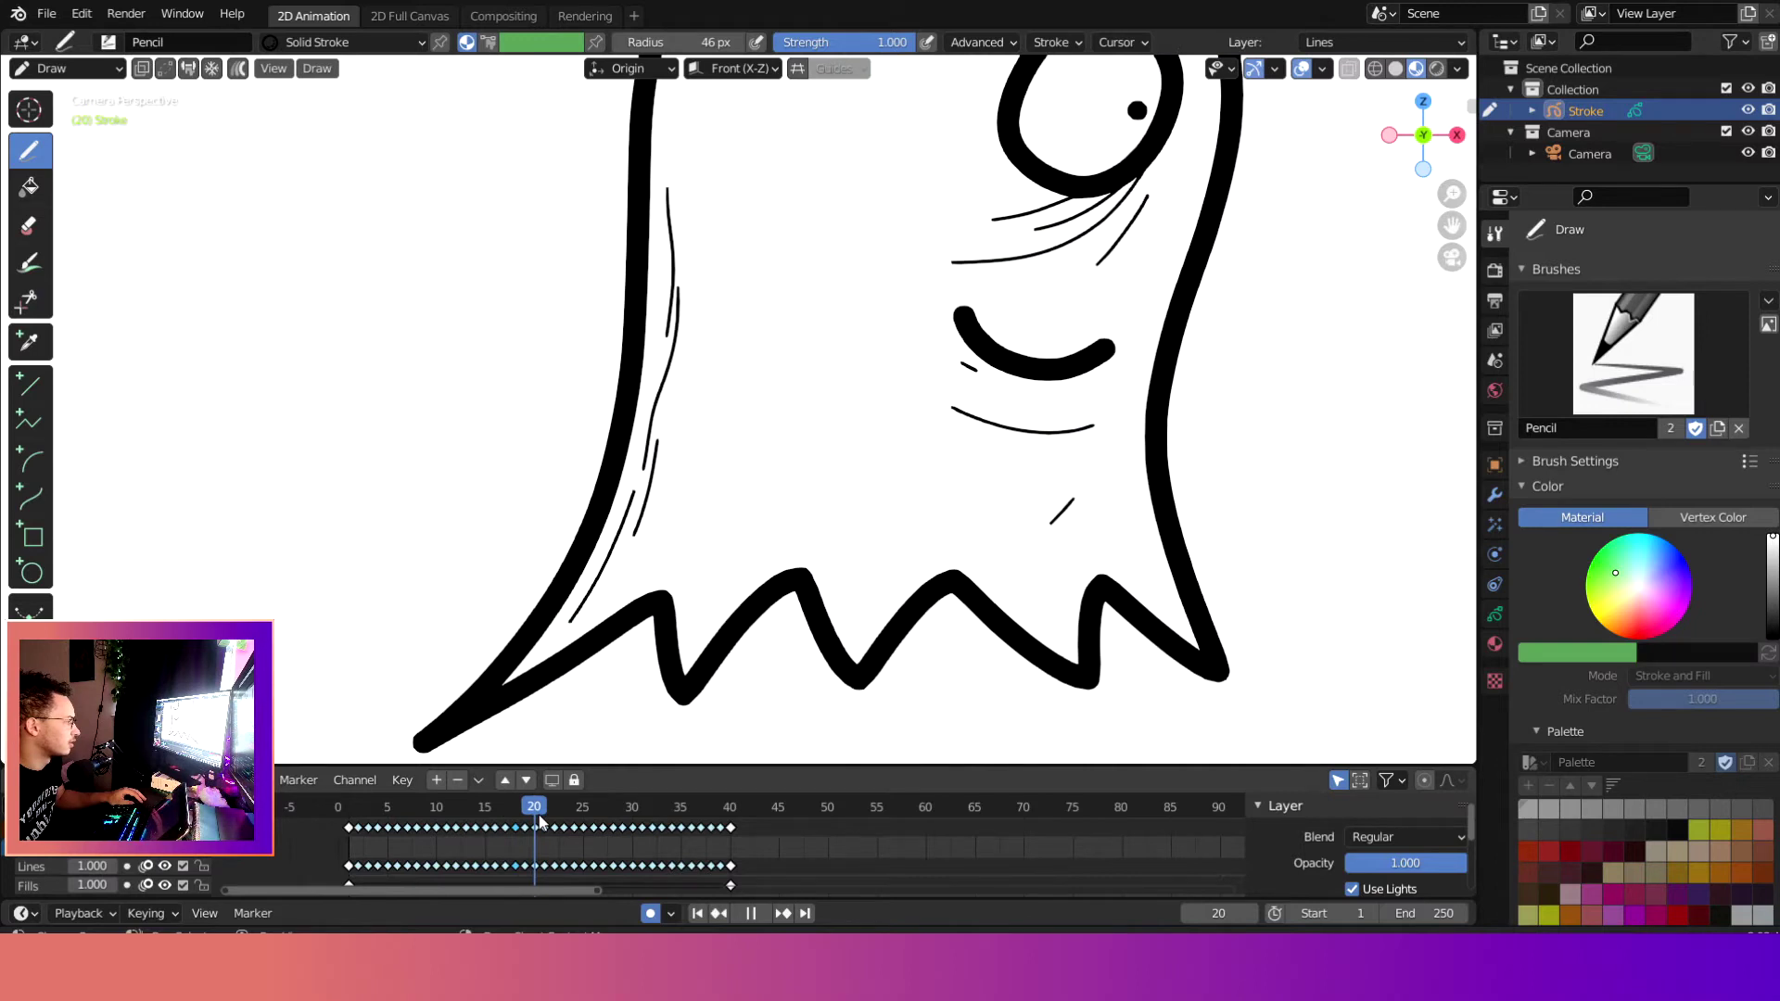
pyautogui.hotkey('shift', 'space')
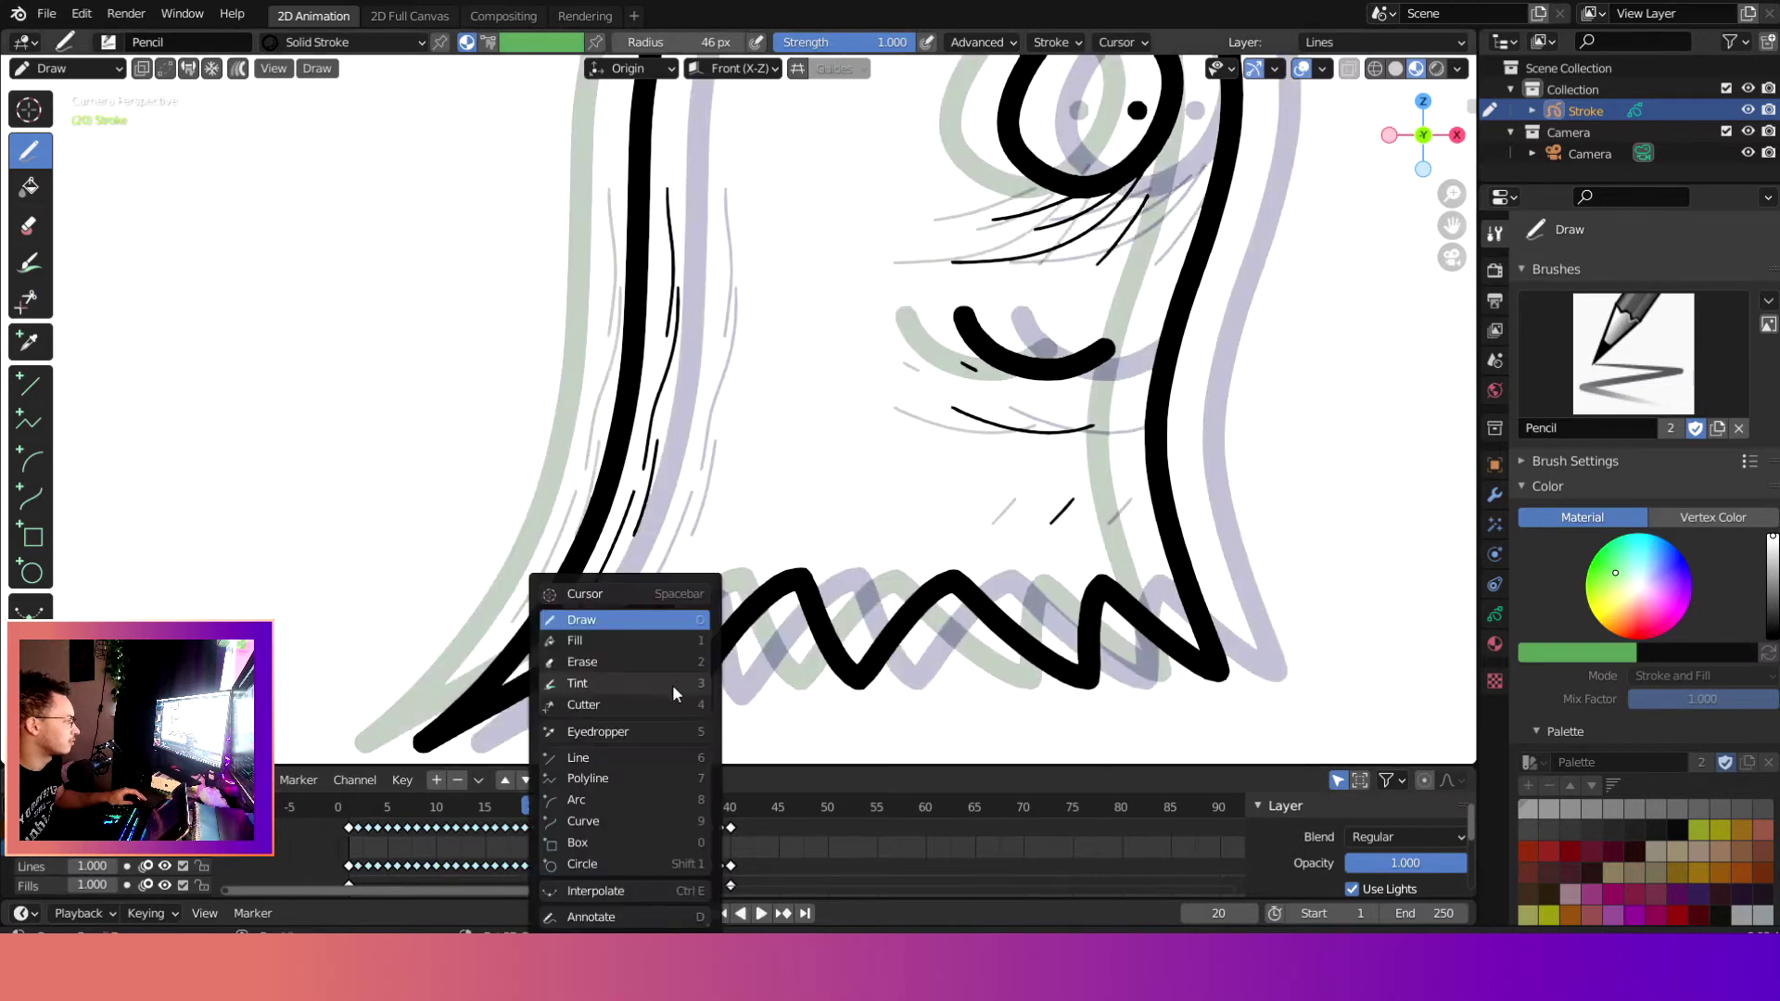
pyautogui.click(619, 660)
pyautogui.moveTo(756, 612); pyautogui.dragTo(652, 654)
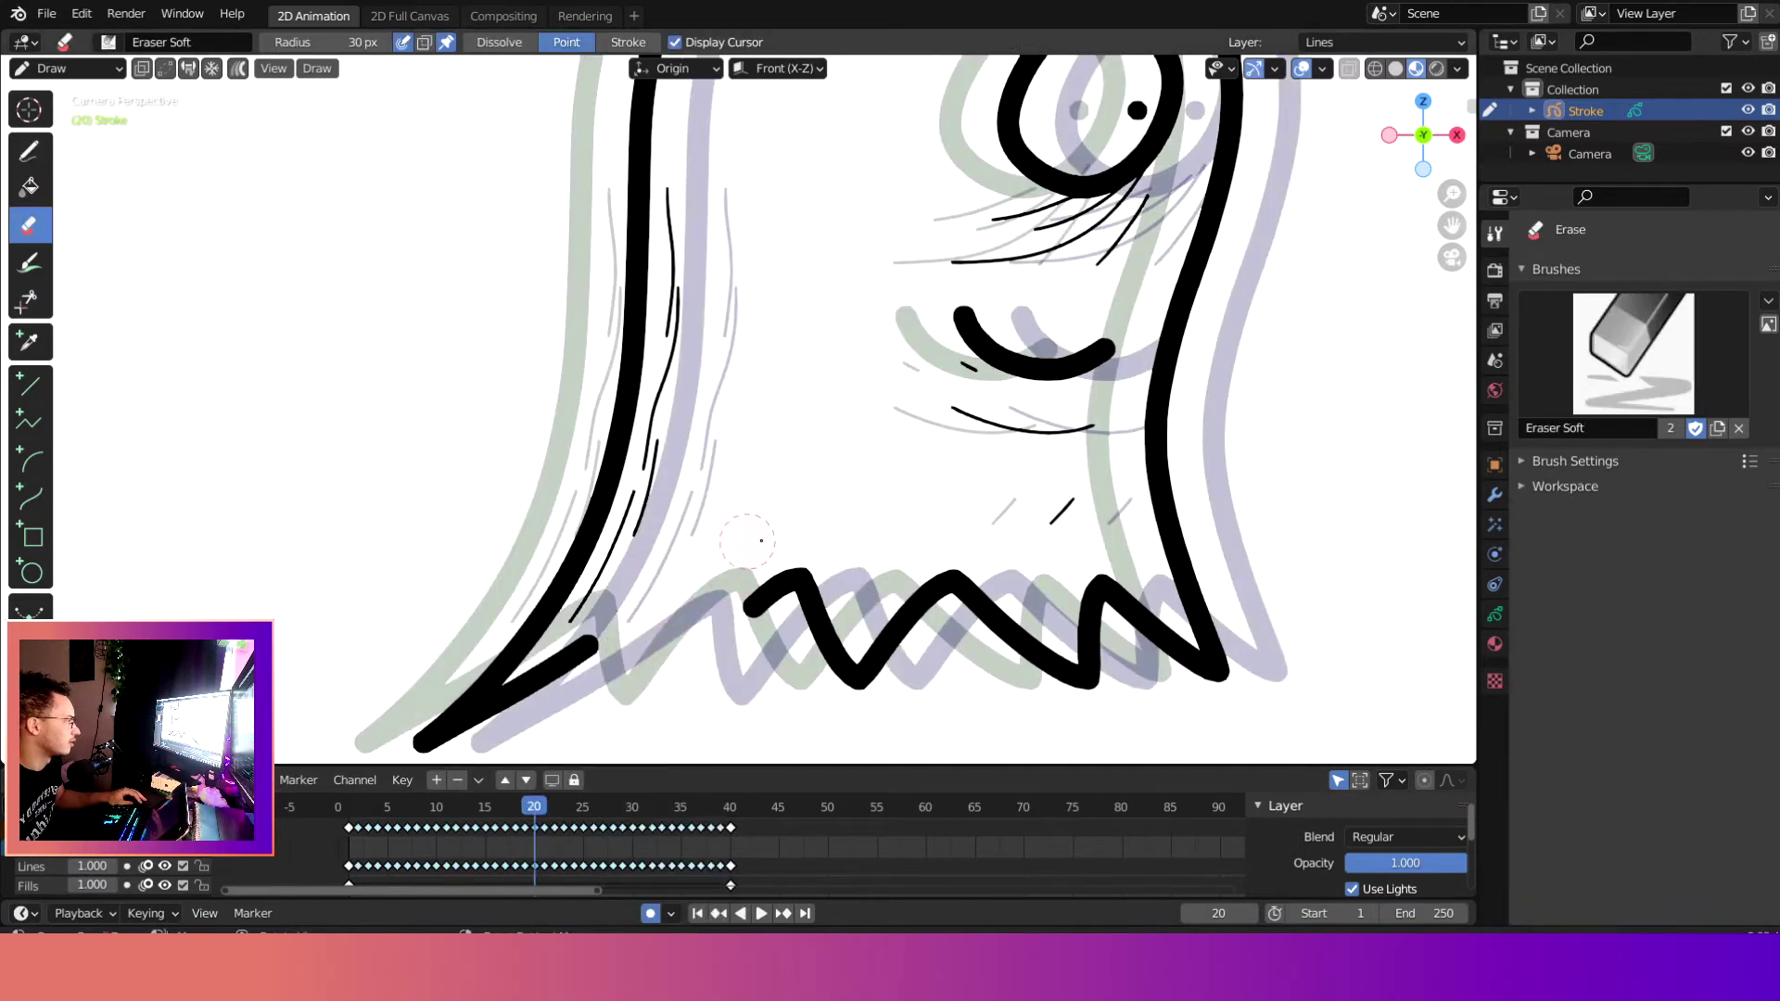
pyautogui.moveTo(774, 556); pyautogui.dragTo(903, 735)
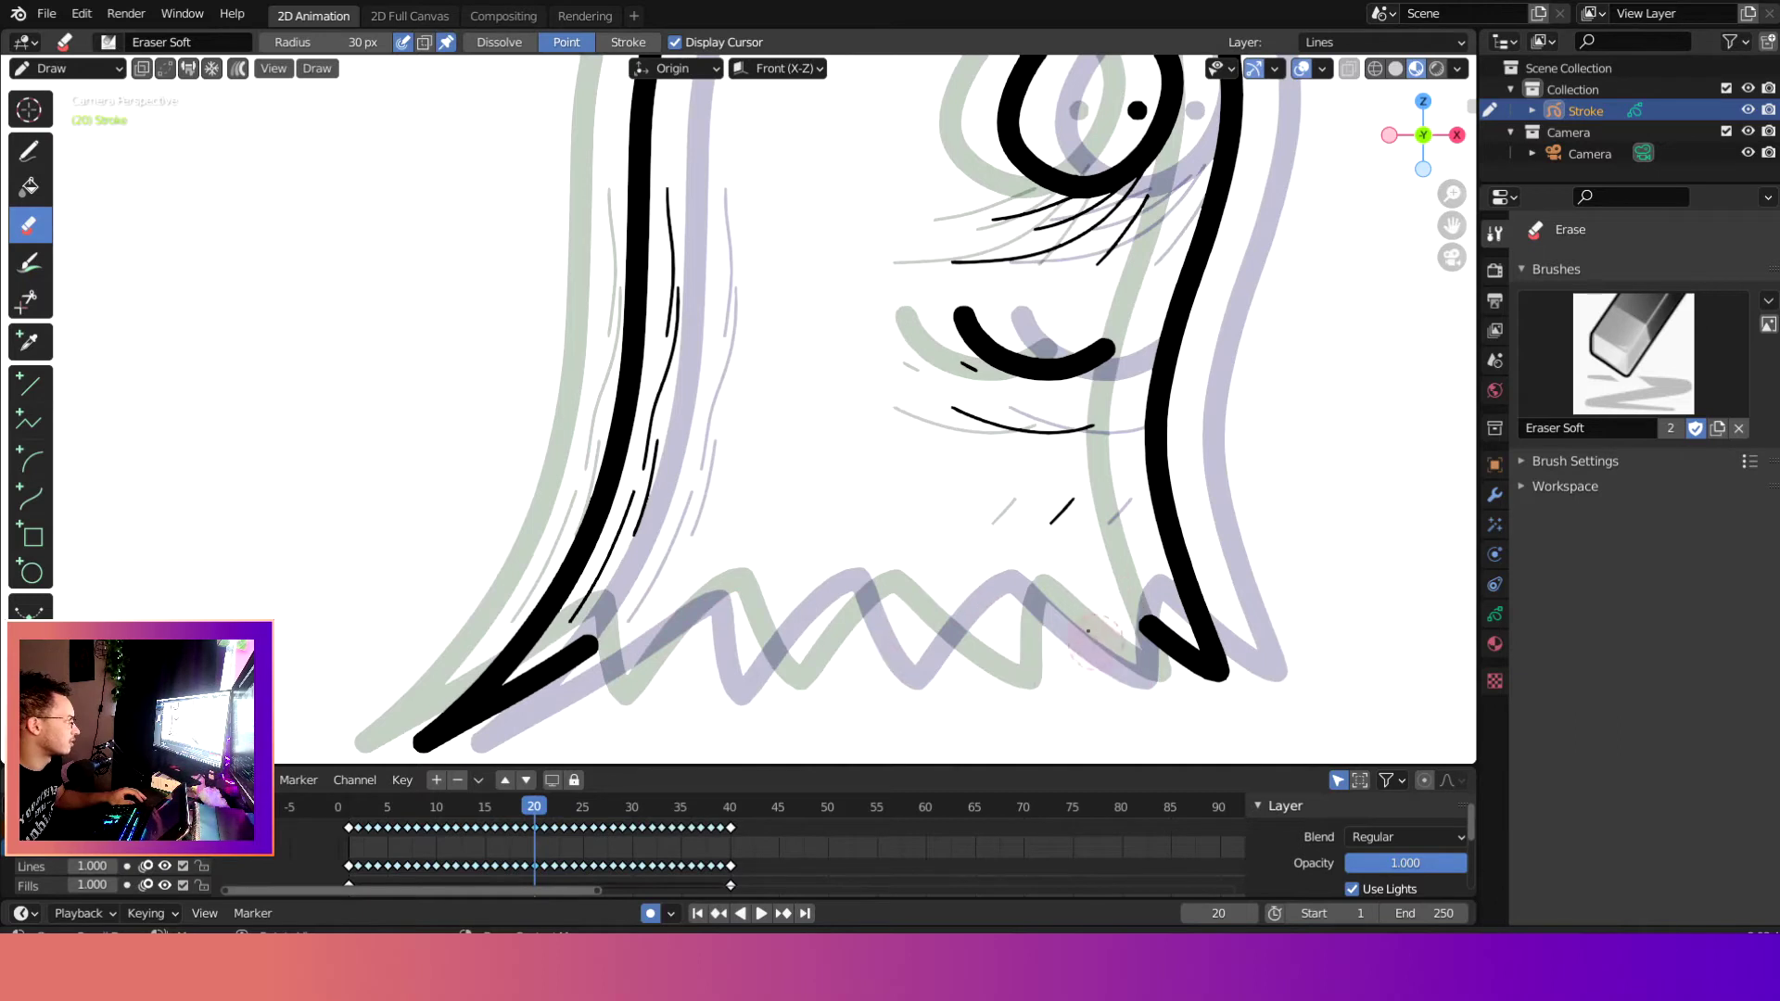
# Step: Redraw the ghost's bottom zigzag edge on frame 20 with the Draw tool, offset from the neighbouring poses
pyautogui.hotkey('shift', 'space')
pyautogui.click(890, 593)
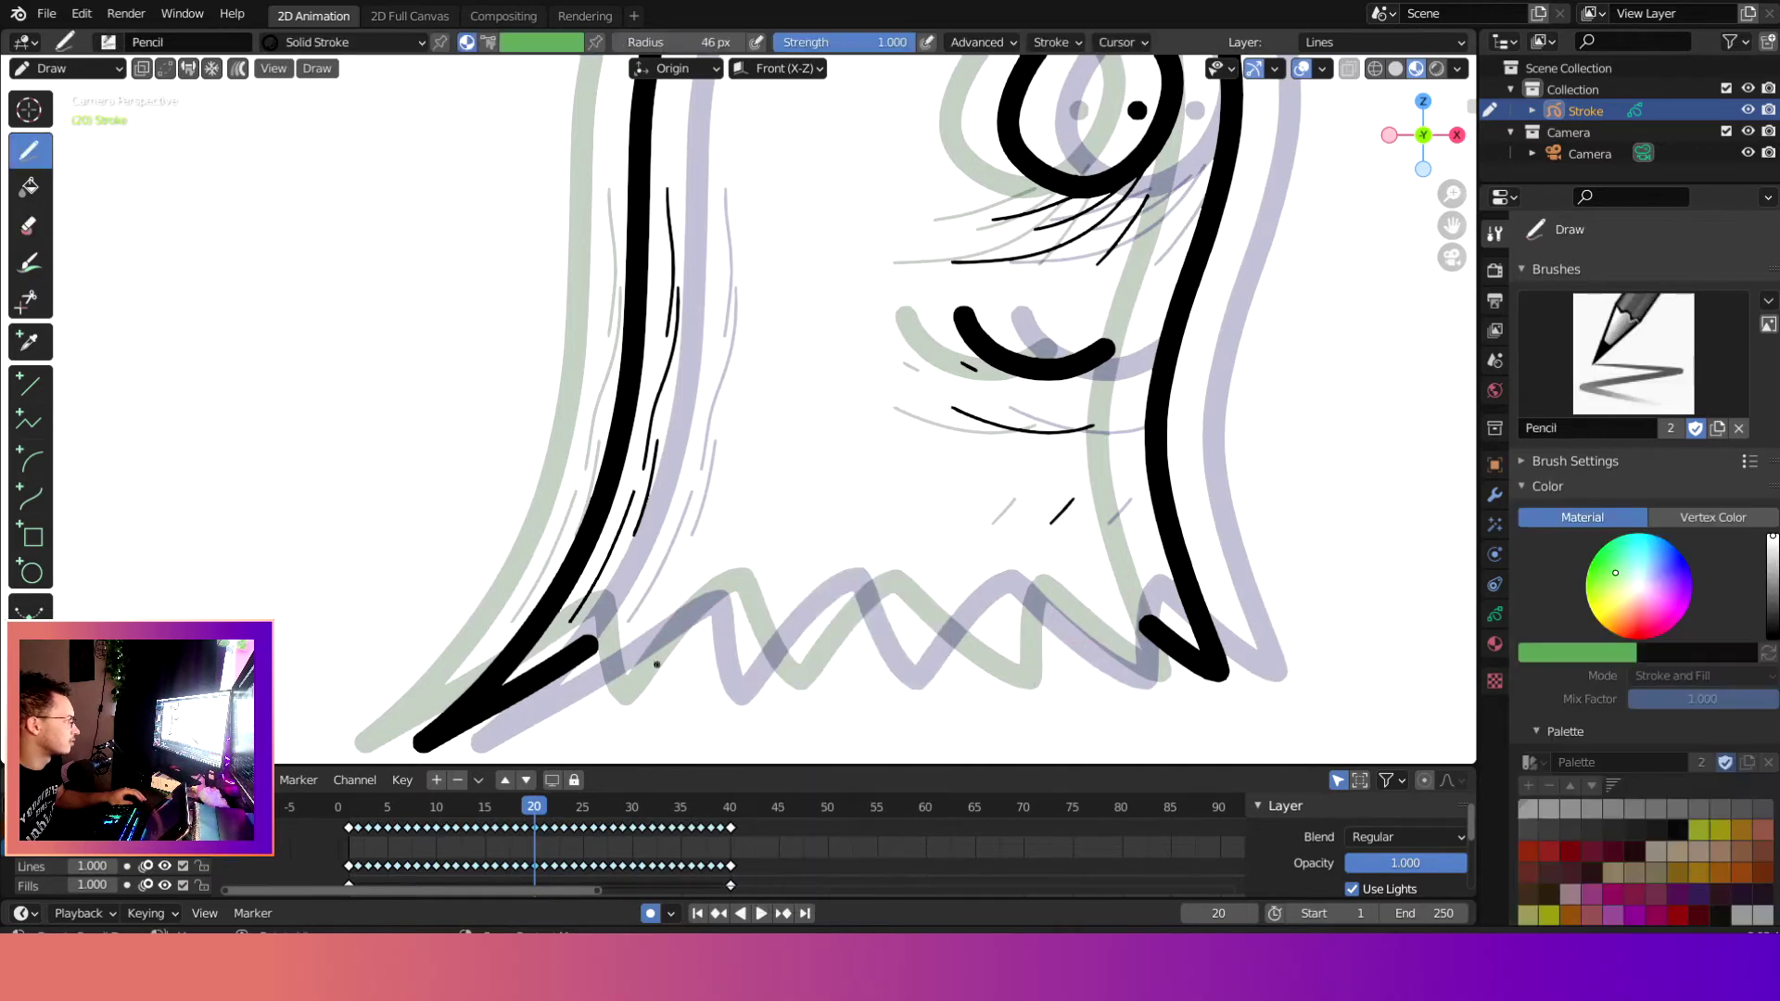
pyautogui.moveTo(593, 642); pyautogui.dragTo(646, 731)
pyautogui.moveTo(788, 706); pyautogui.dragTo(1197, 682)
# Step: Go to frame 22 and erase the zigzags of the ghost's bottom edge with the Erase tool
pyautogui.moveTo(543, 819); pyautogui.dragTo(553, 810)
pyautogui.hotkey('shift', 'space')
pyautogui.click(790, 658)
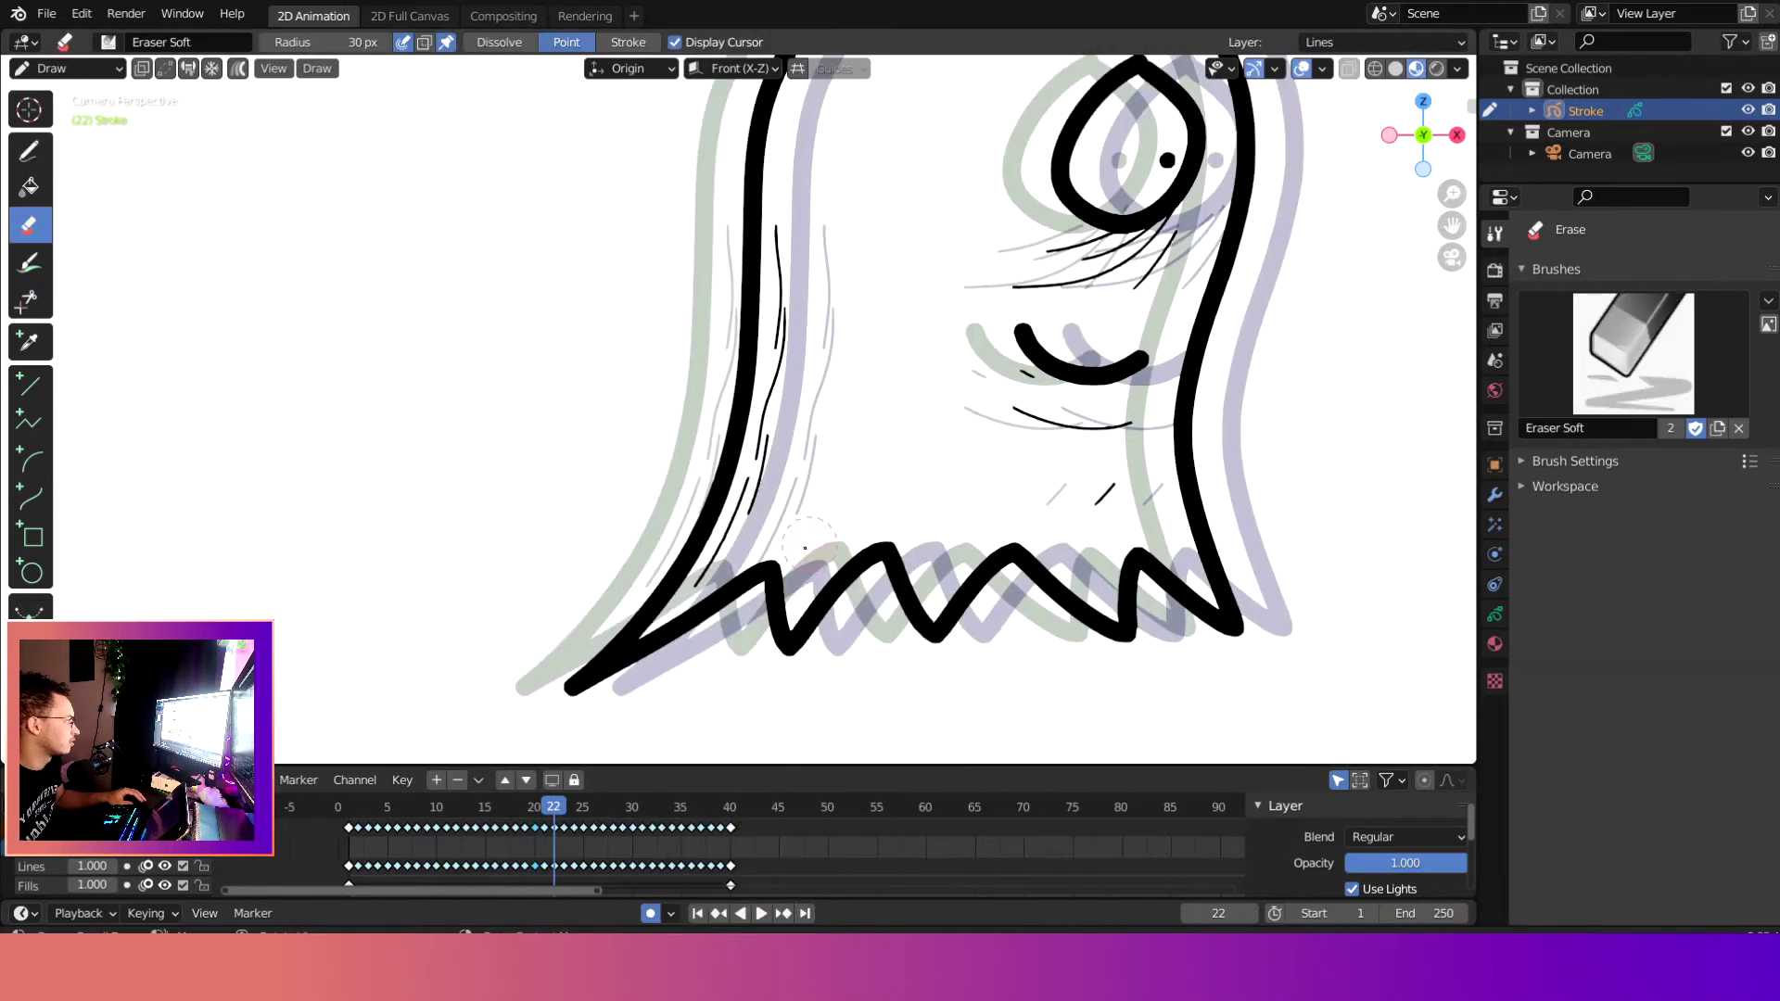
pyautogui.moveTo(765, 573); pyautogui.dragTo(780, 627)
pyautogui.moveTo(973, 626); pyautogui.dragTo(1087, 590)
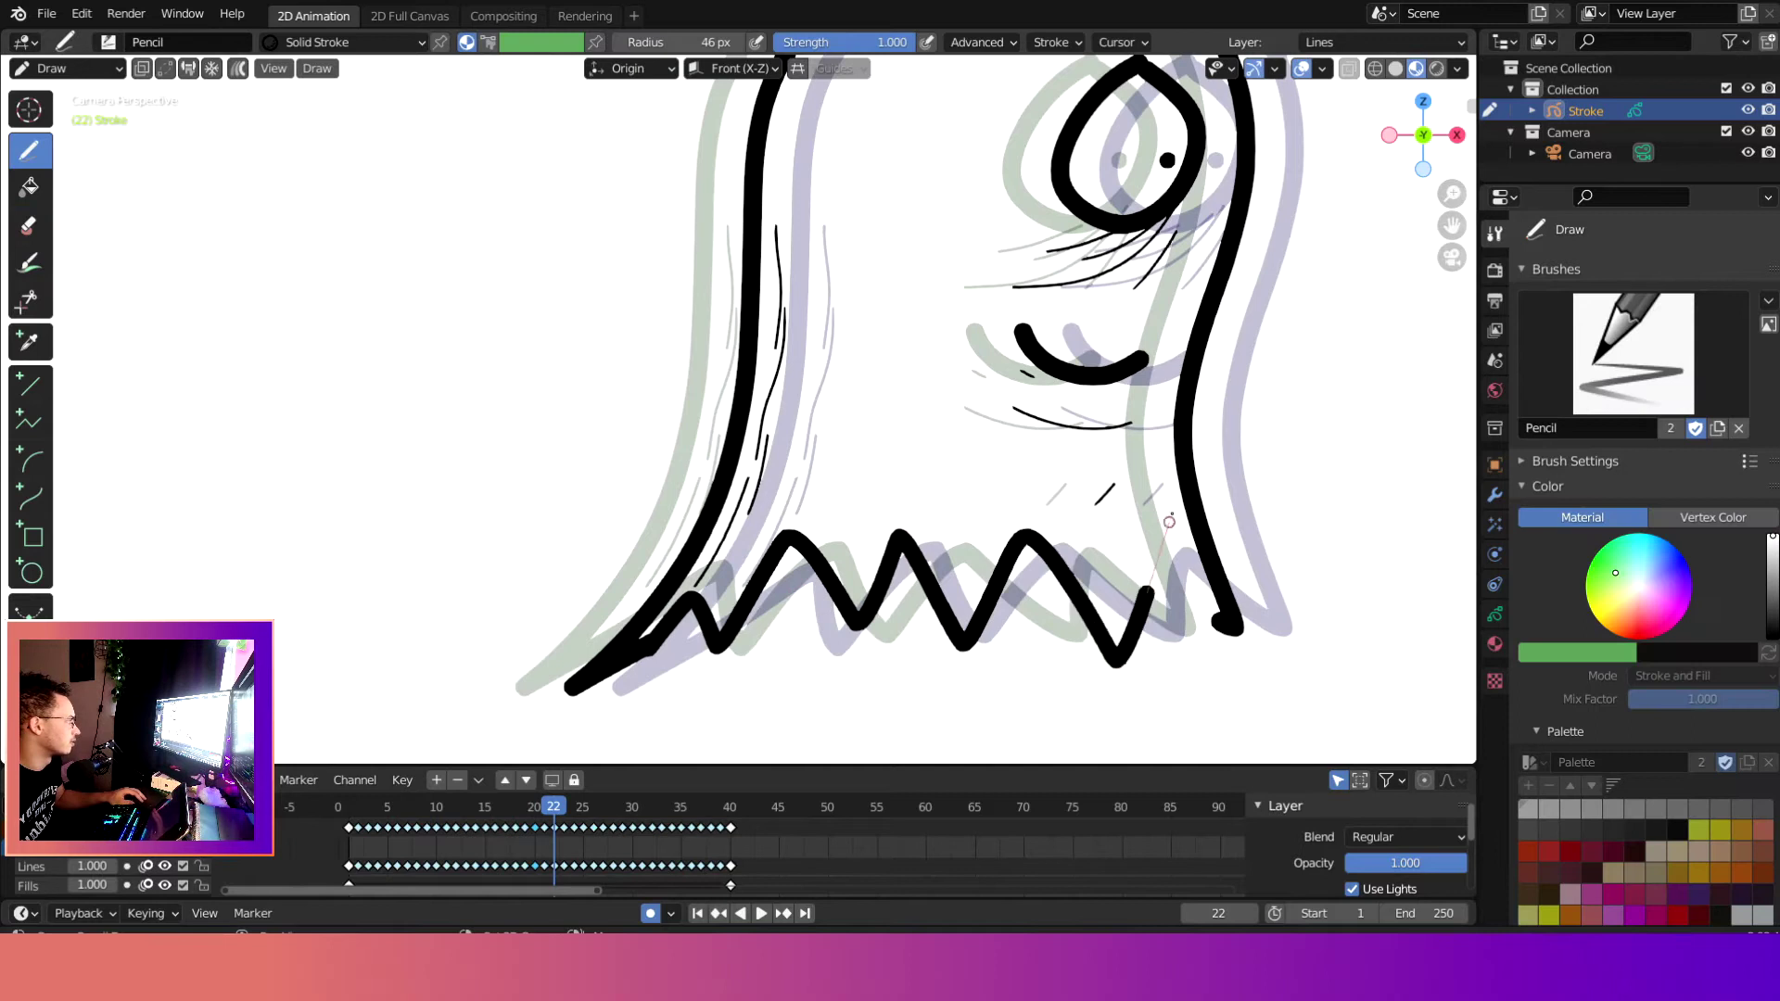
# Step: Redraw the ghost's bottom zigzag edge on frame 22 with the Draw tool and save the file
pyautogui.moveTo(1262, 672); pyautogui.dragTo(1262, 672)
pyautogui.scroll(-4, 938, 596)
pyautogui.hotkey('ctrl', 's')
# Step: Scrub through the timeline and play back the ghost animation to check the redrawn frames
pyautogui.moveTo(551, 805); pyautogui.dragTo(496, 818)
pyautogui.scroll(-4, 493, 655)
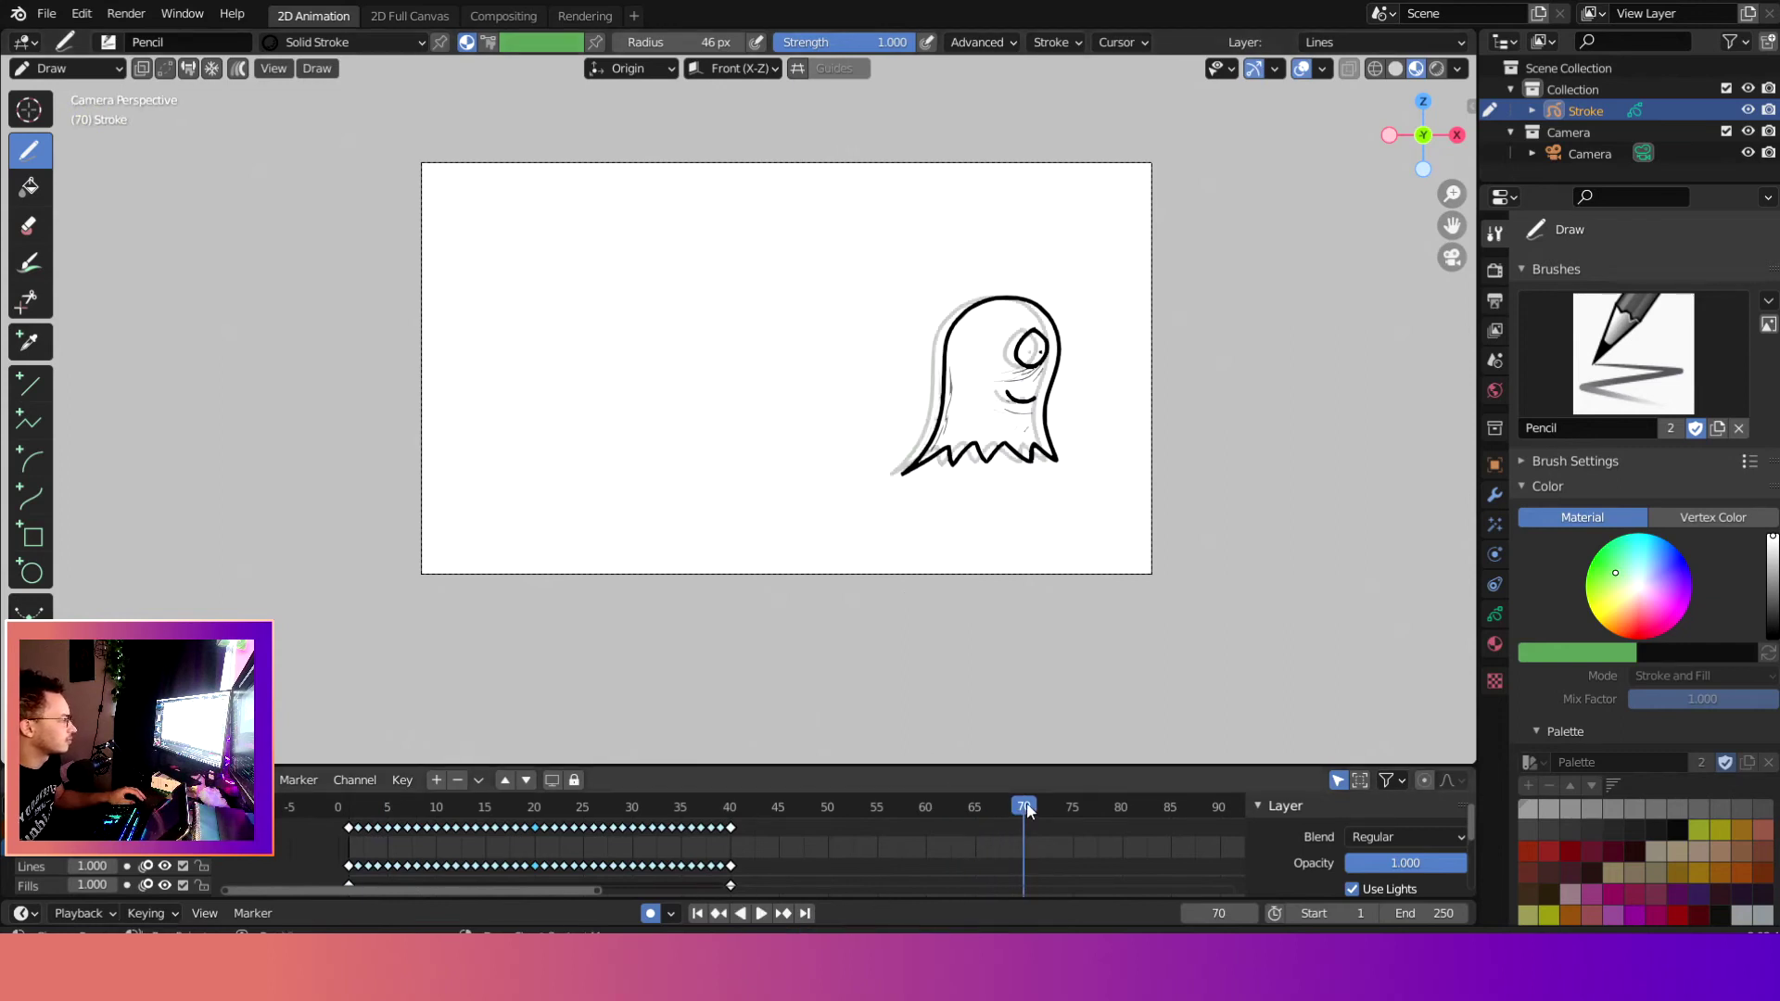
pyautogui.scroll(-5, 637, 861)
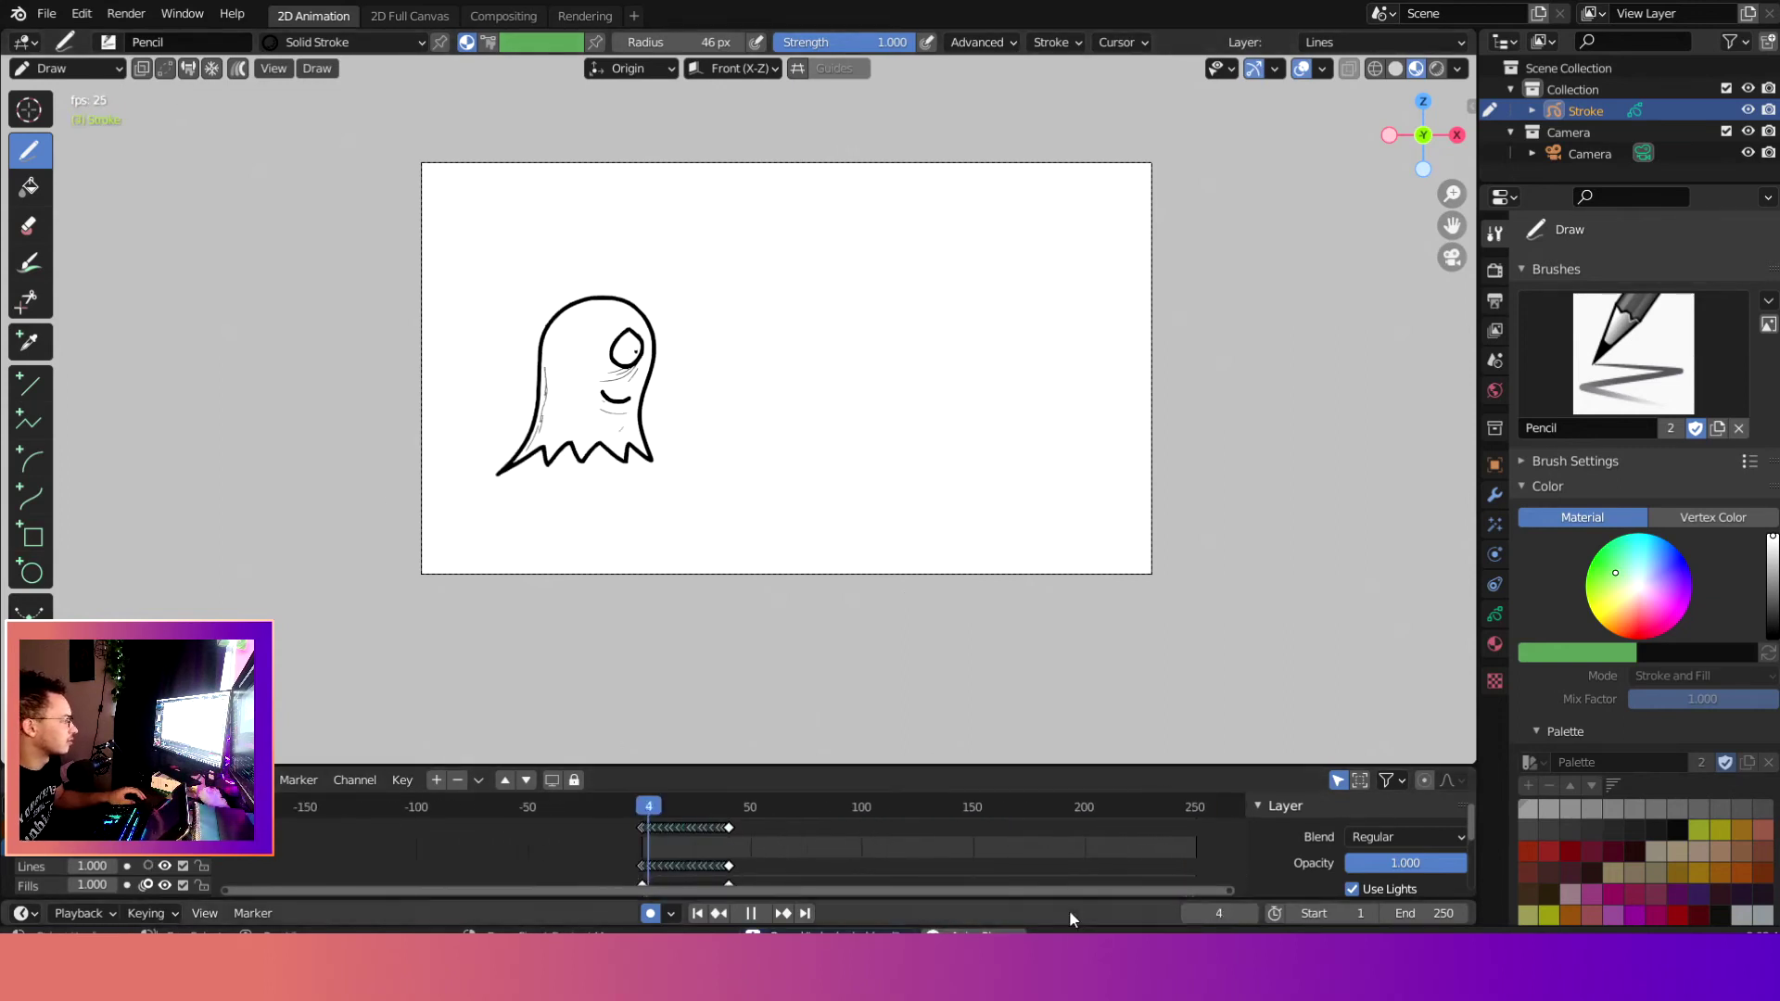
pyautogui.click(752, 915)
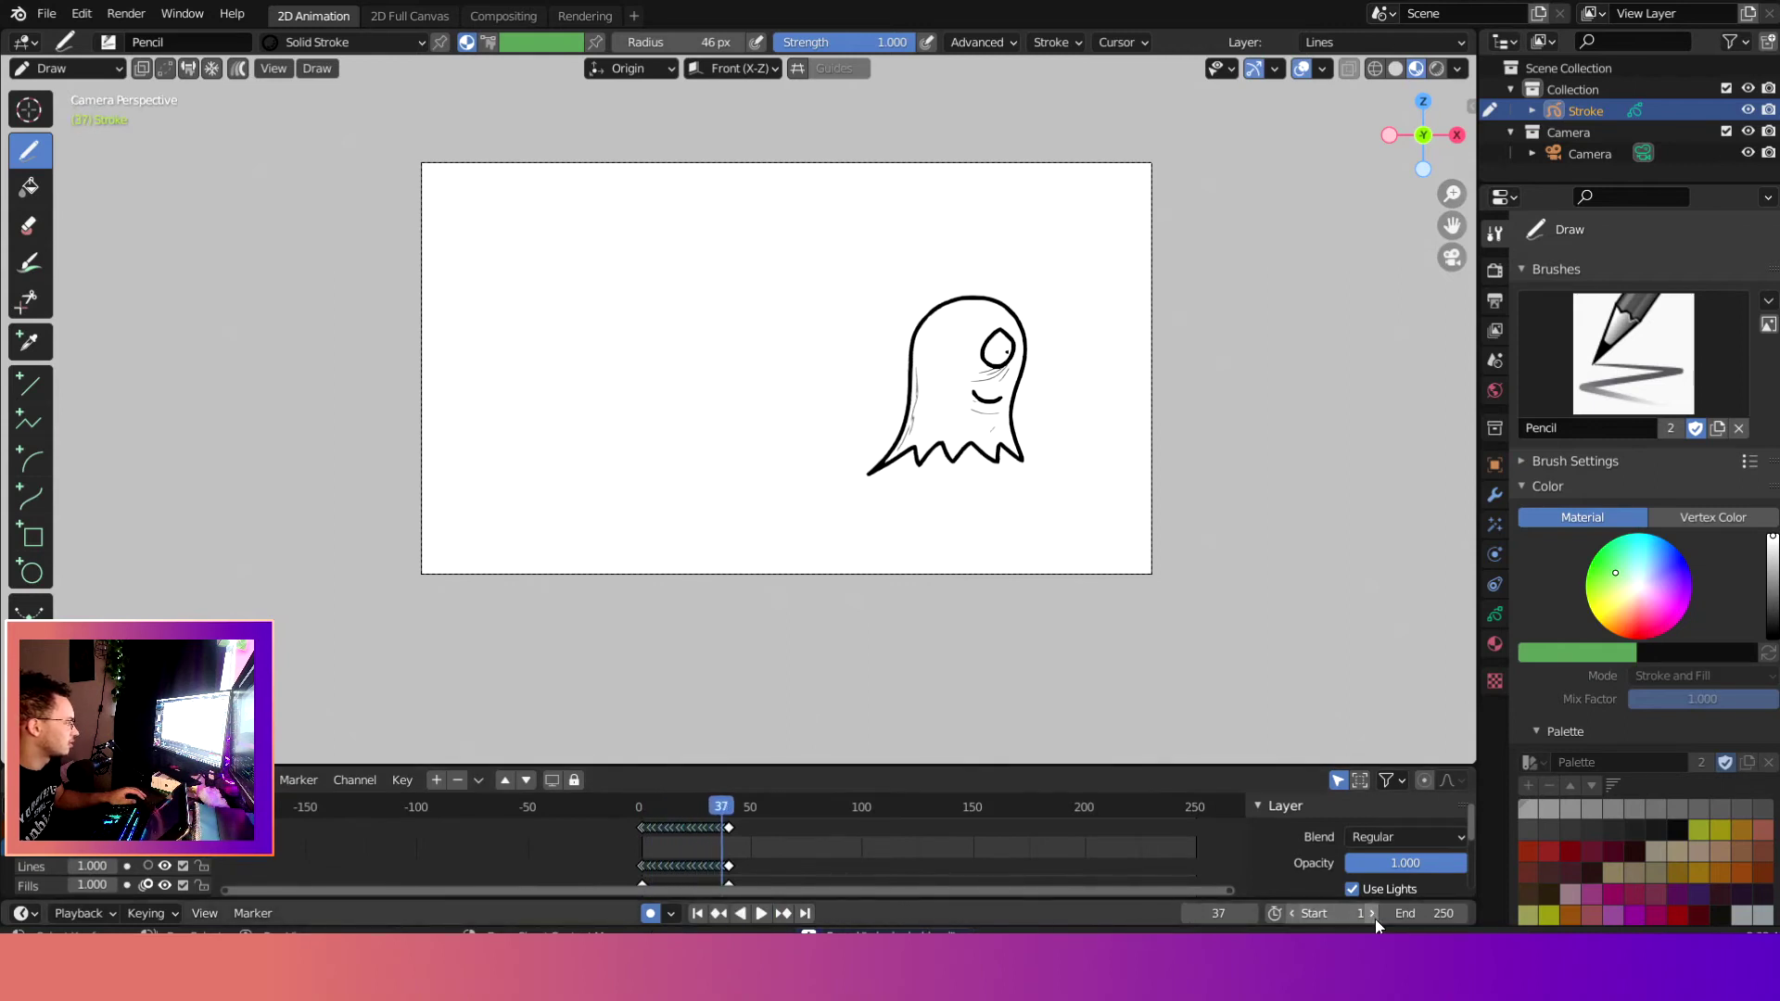
# Step: Set the animation's end frame to 50 and play the ghost's movement within the shortened range
pyautogui.write('50')
pyautogui.press('Return')
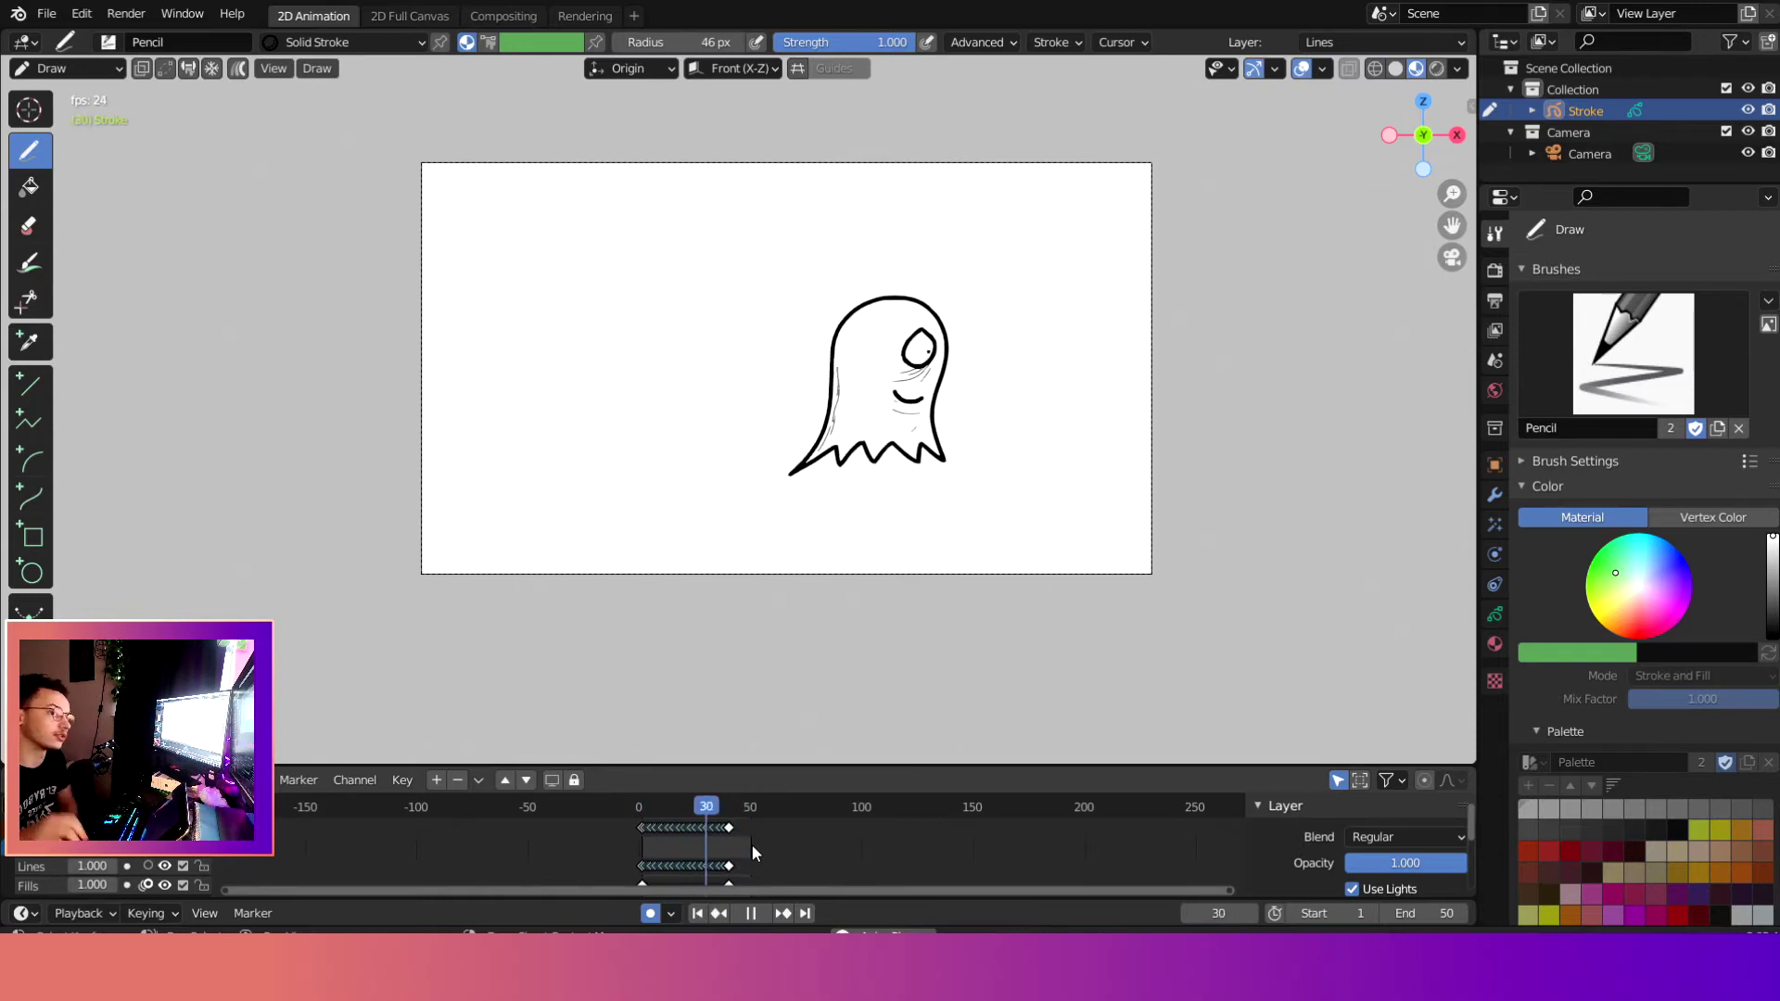
pyautogui.scroll(1, 596, 684)
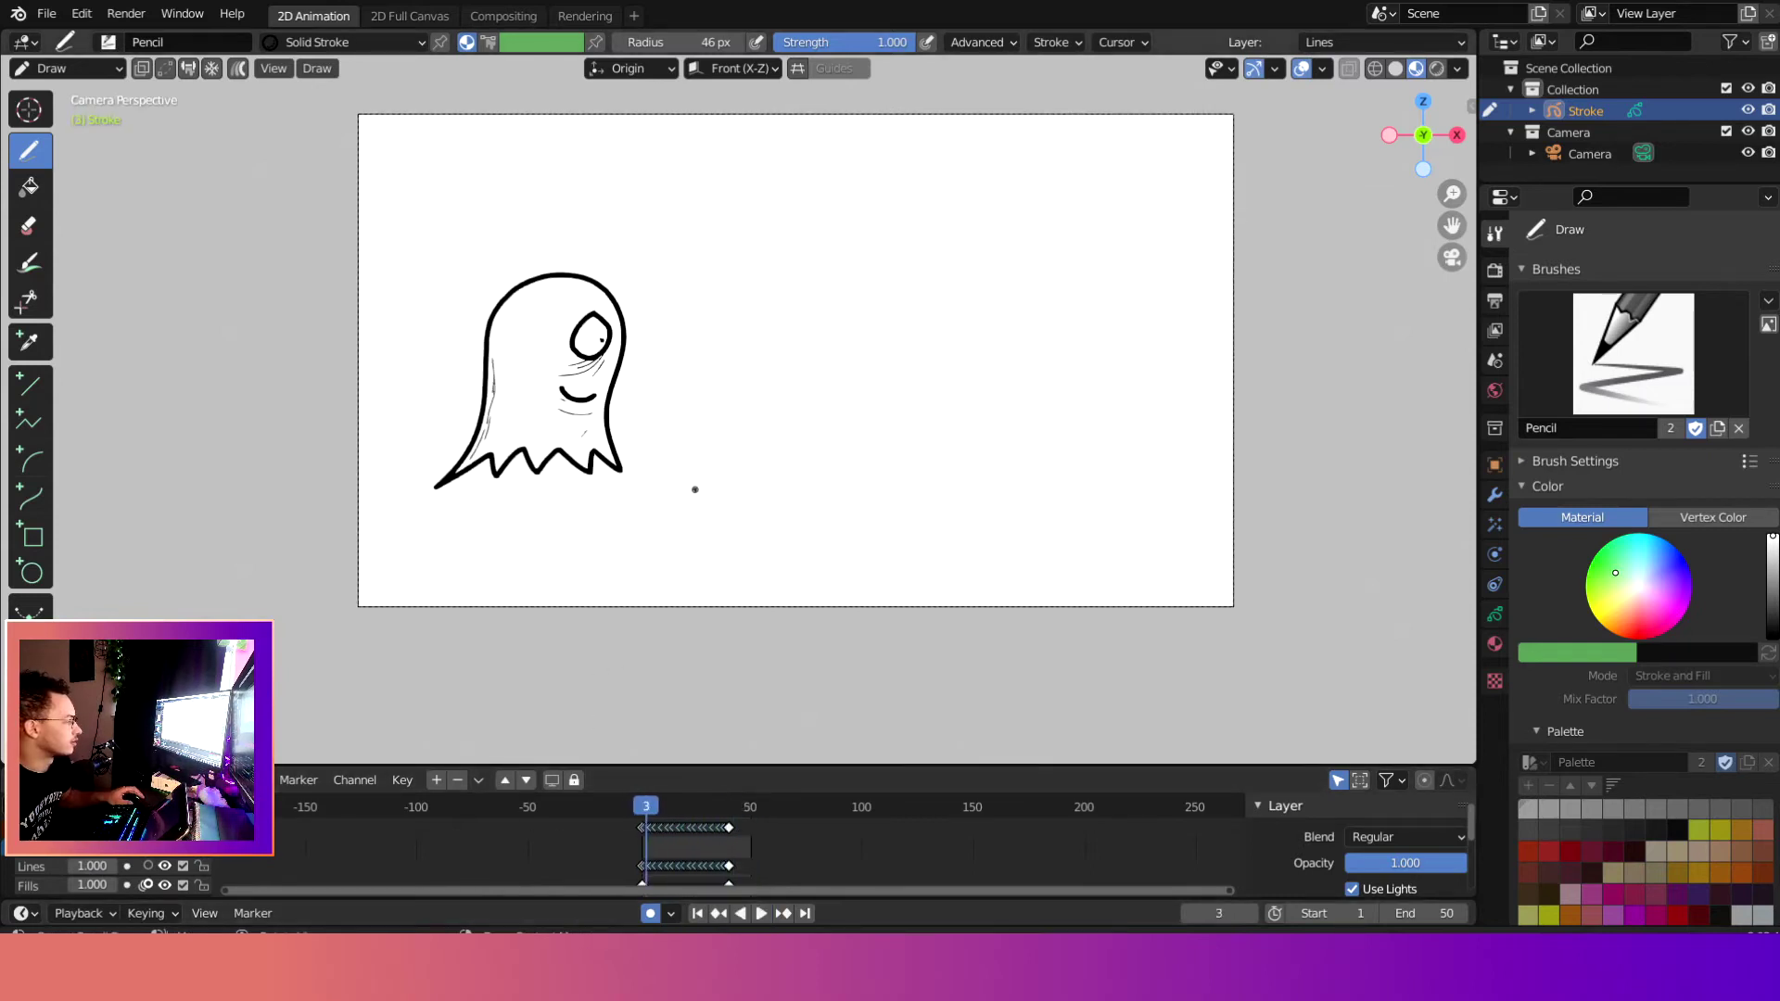
pyautogui.click(754, 914)
# Step: Enlarge the timeline area and delete the keyframes at frame 35
pyautogui.scroll(4, 695, 489)
pyautogui.moveTo(690, 764); pyautogui.dragTo(686, 598)
pyautogui.scroll(6, 677, 677)
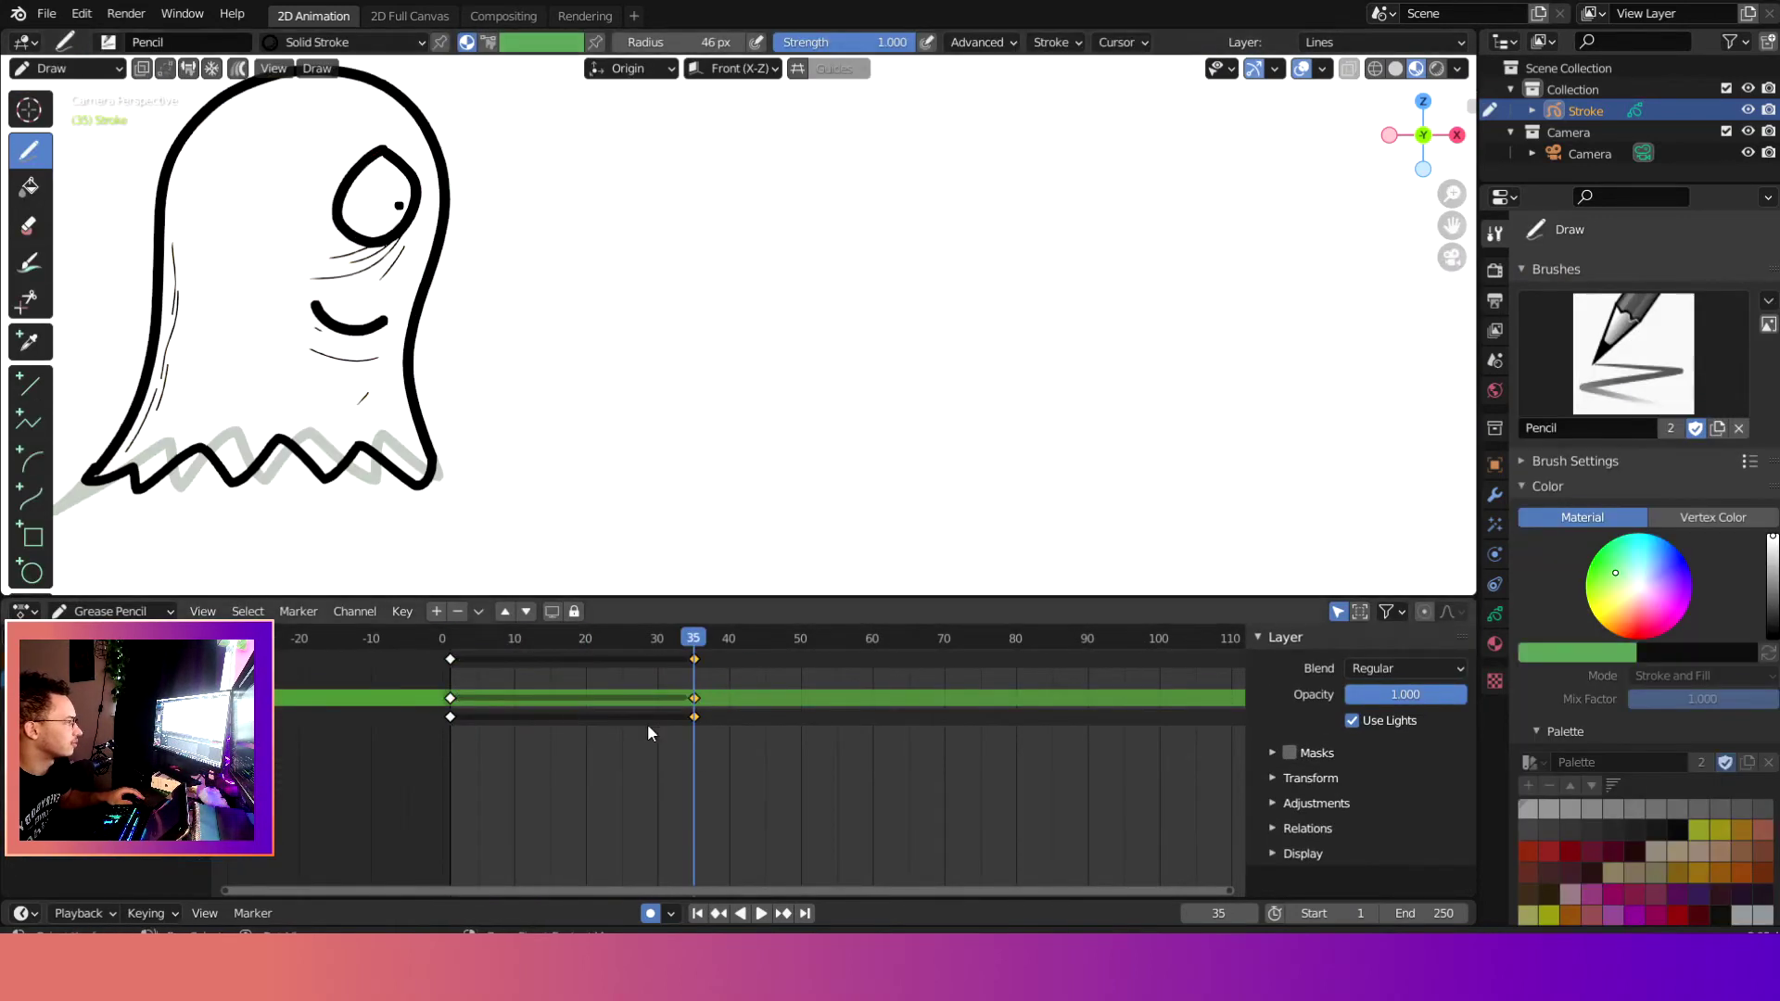
pyautogui.press('x')
pyautogui.click(675, 722)
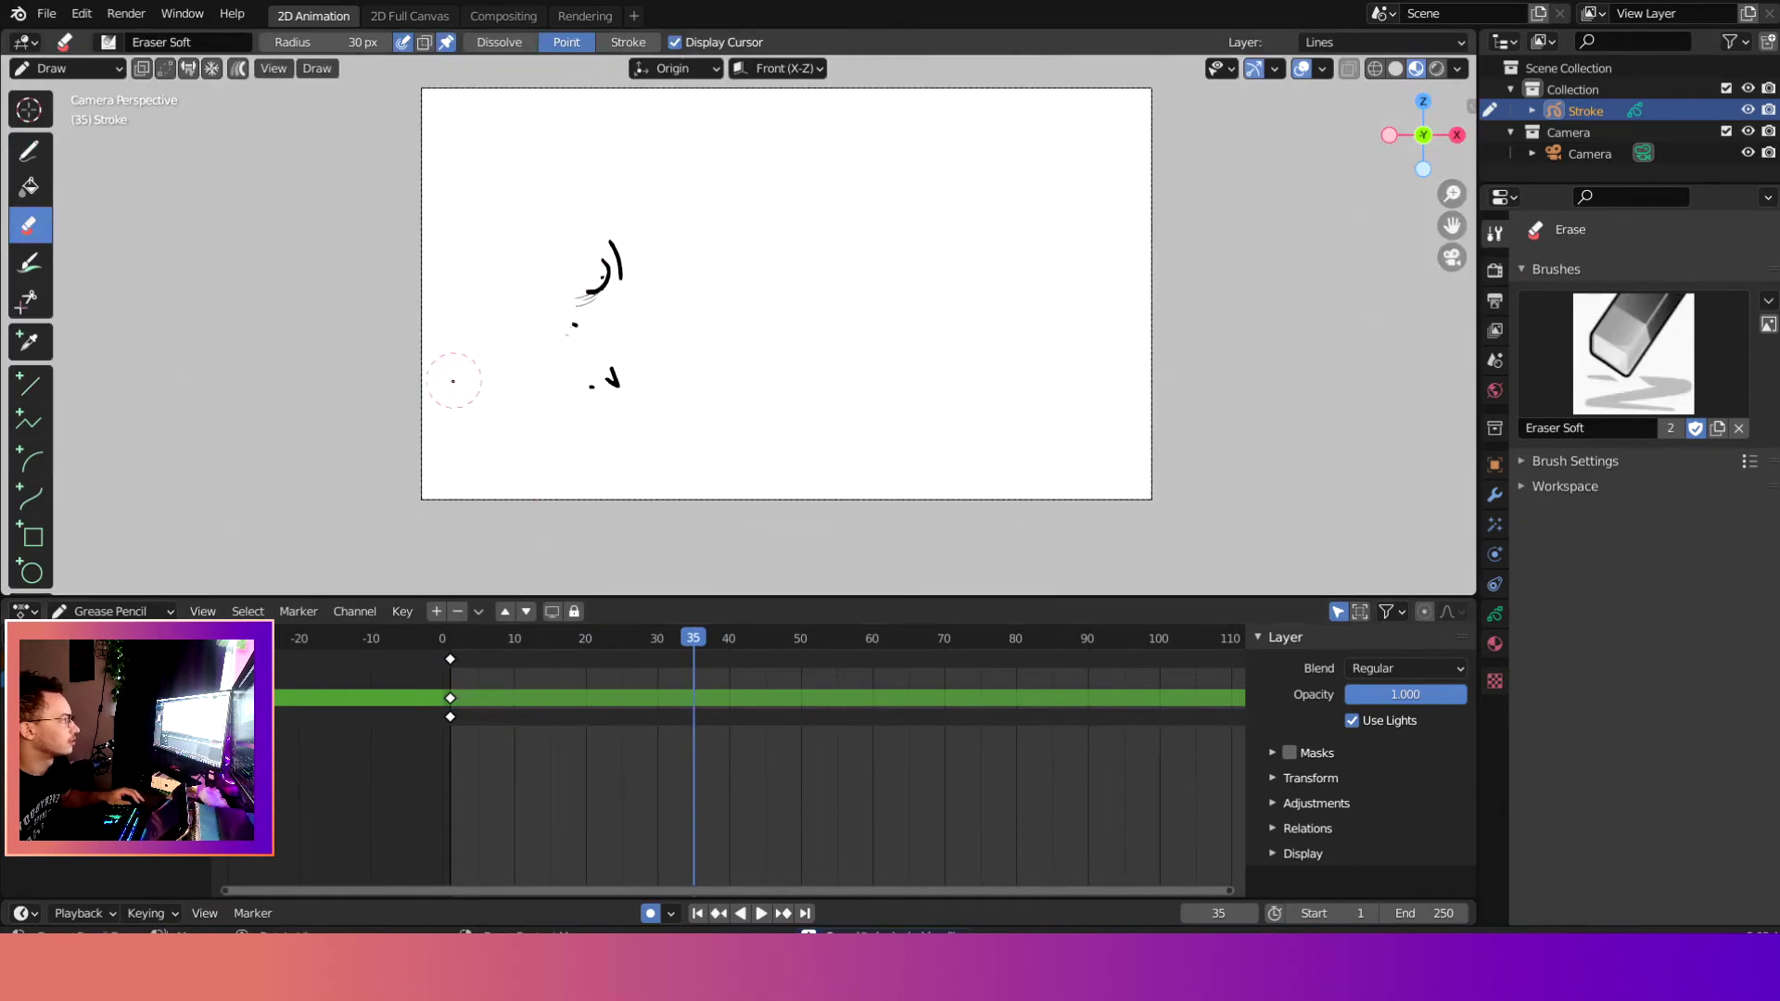
# Step: Erase the remaining ghost lines with the eraser radius raised to 146 px, and reduce the radius again
pyautogui.press('f')
pyautogui.click(626, 353)
pyautogui.moveTo(529, 399); pyautogui.dragTo(572, 370)
pyautogui.press('f')
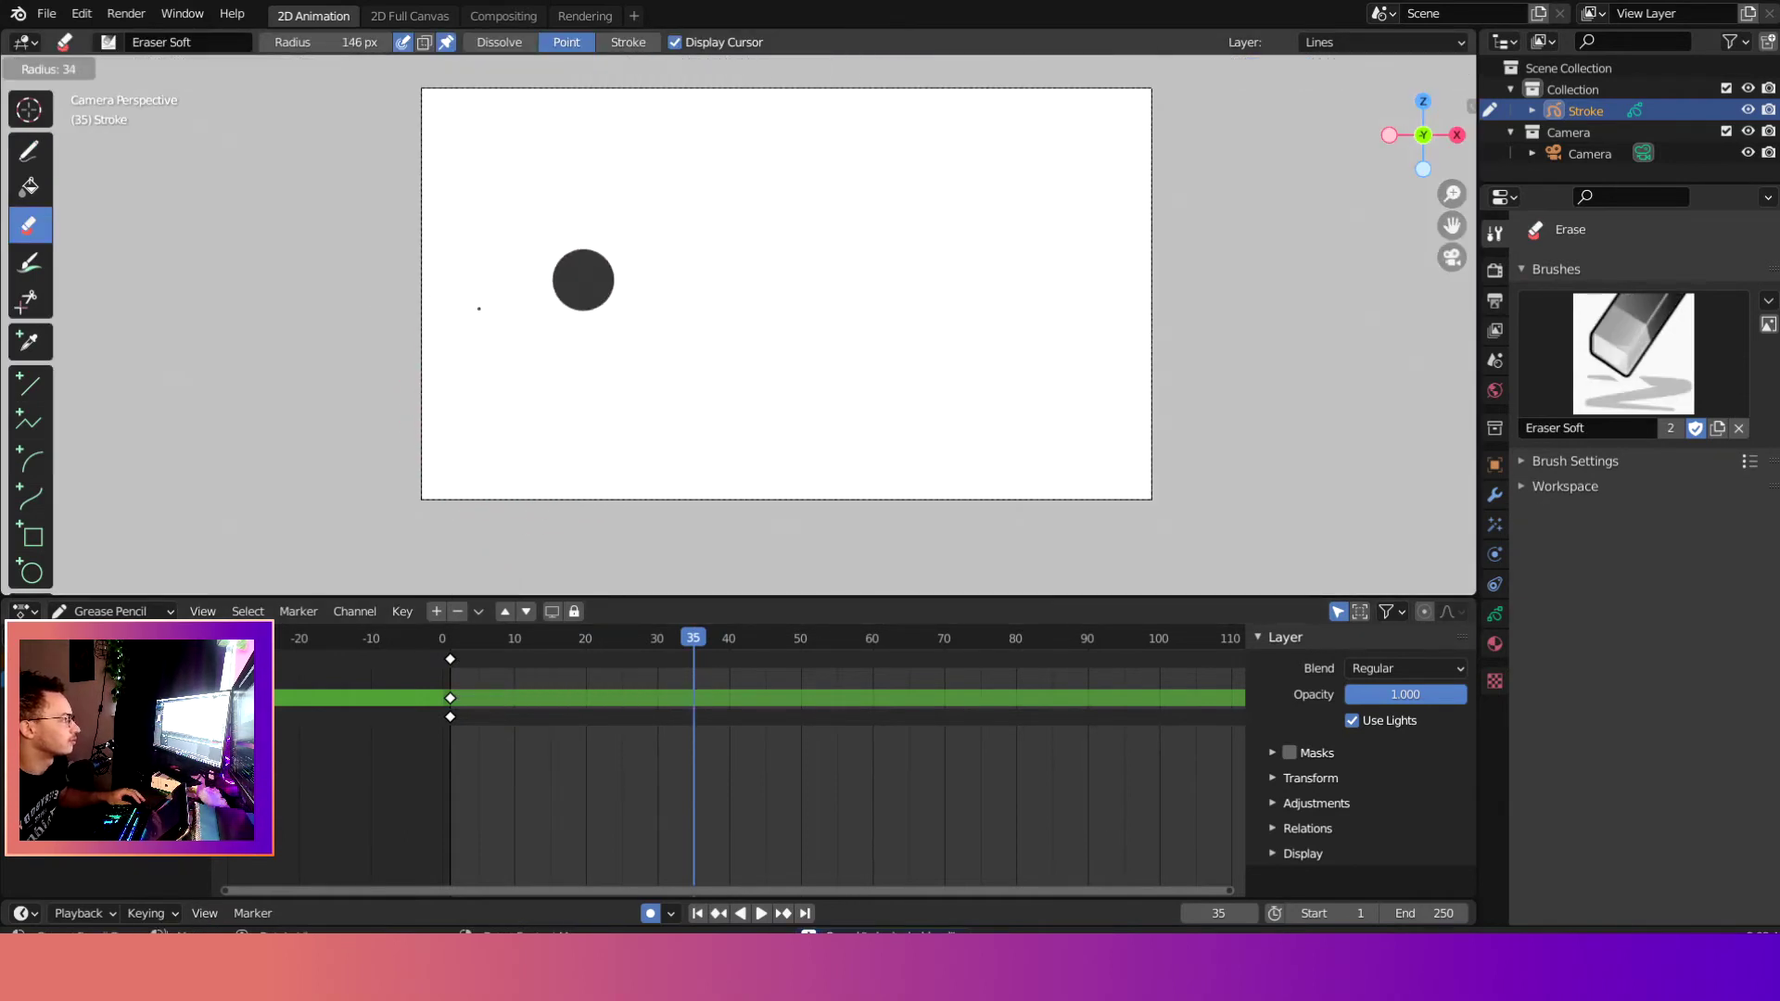
pyautogui.click(489, 298)
# Step: Draw a long looping freehand stroke across the empty canvas on frame 35 with the Draw tool
pyautogui.hotkey('shift', 'space')
pyautogui.click(506, 337)
pyautogui.scroll(-1, 628, 318)
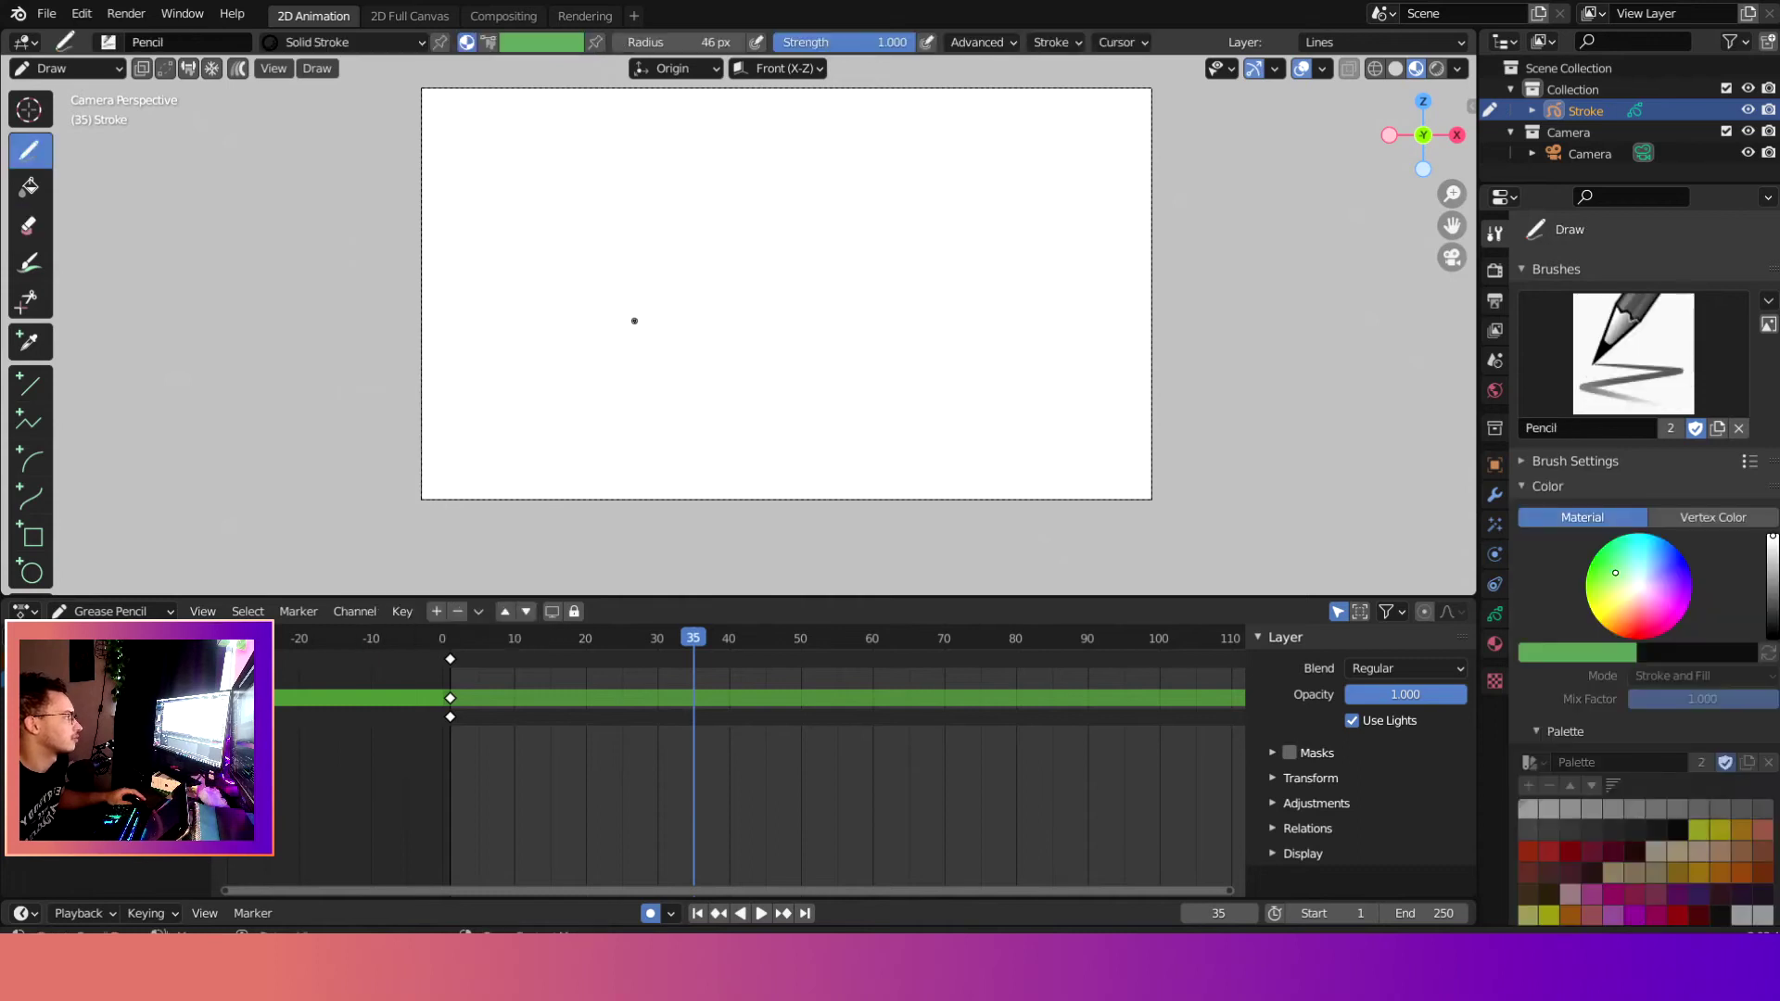
pyautogui.scroll(2, 624, 270)
pyautogui.scroll(-1, 629, 271)
pyautogui.keyDown('shift'); pyautogui.moveTo(629, 274); pyautogui.dragTo(582, 369, button='middle'); pyautogui.keyUp('shift')
pyautogui.moveTo(468, 393); pyautogui.dragTo(430, 243)
pyautogui.hotkey('ctrl', 'z')
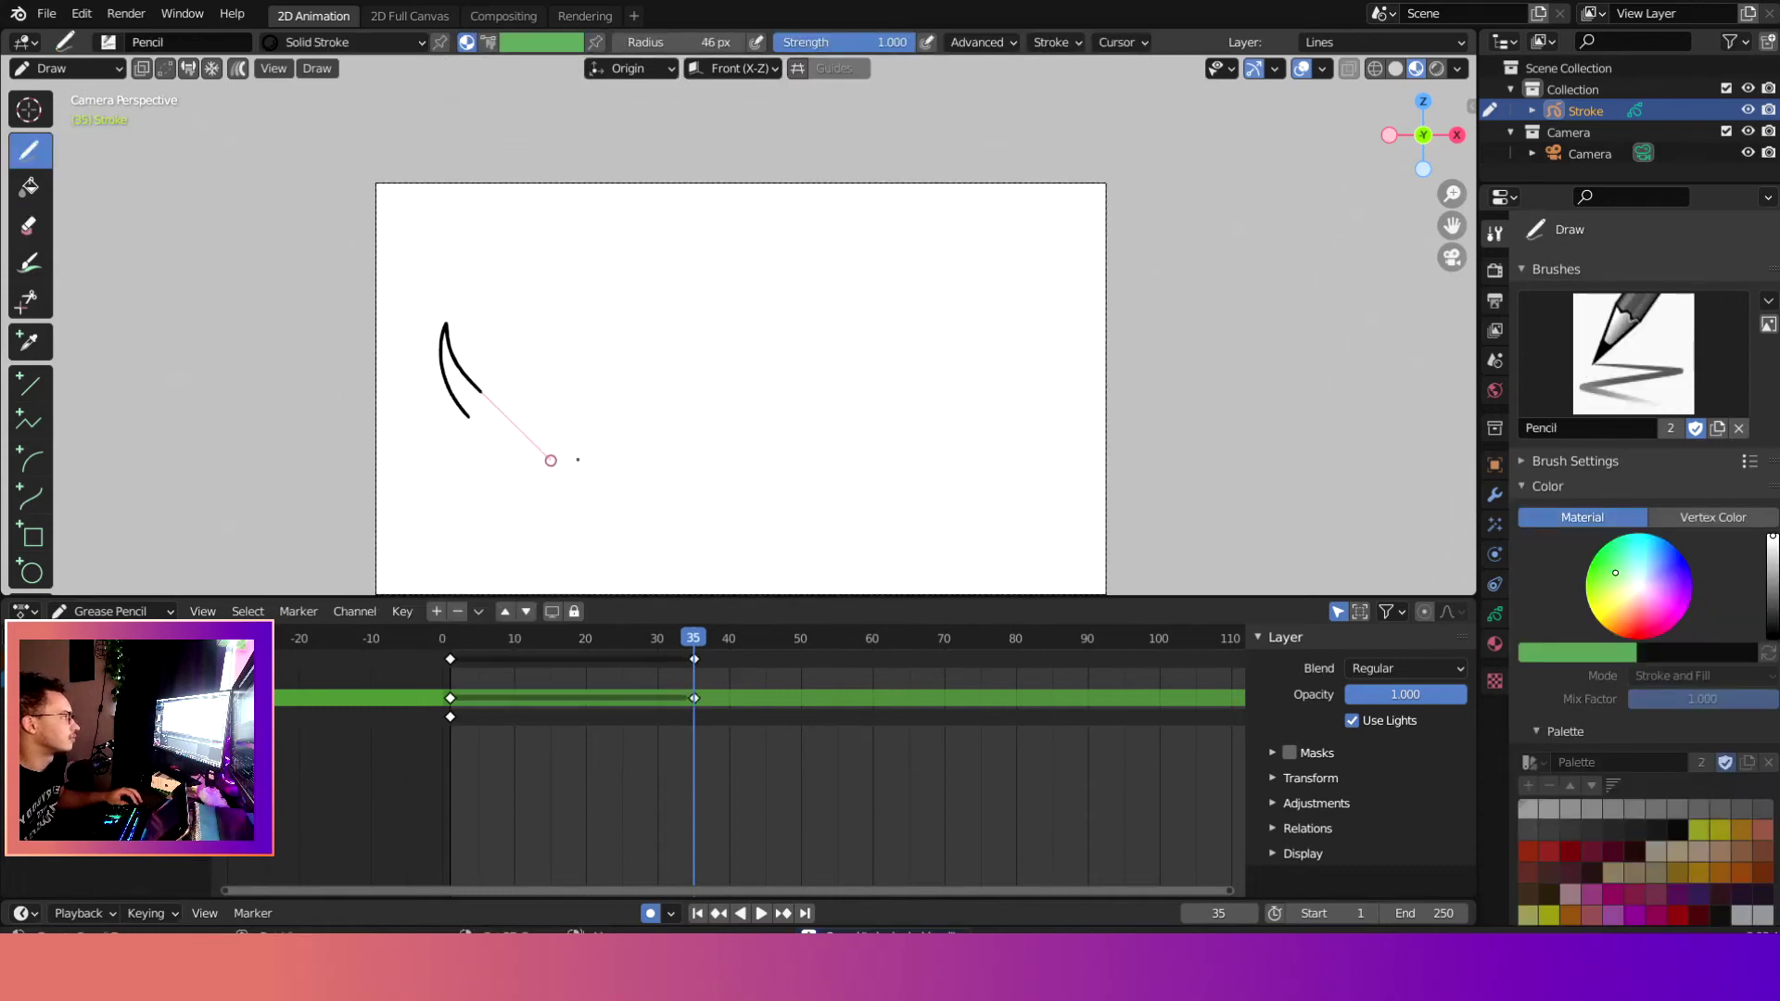
pyautogui.moveTo(631, 532)
pyautogui.mouseDown()
pyautogui.moveTo(1041, 588)
pyautogui.moveTo(965, 441)
pyautogui.moveTo(899, 219)
pyautogui.moveTo(3, 454)
pyautogui.mouseUp()
pyautogui.scroll(-3, 619, 351)
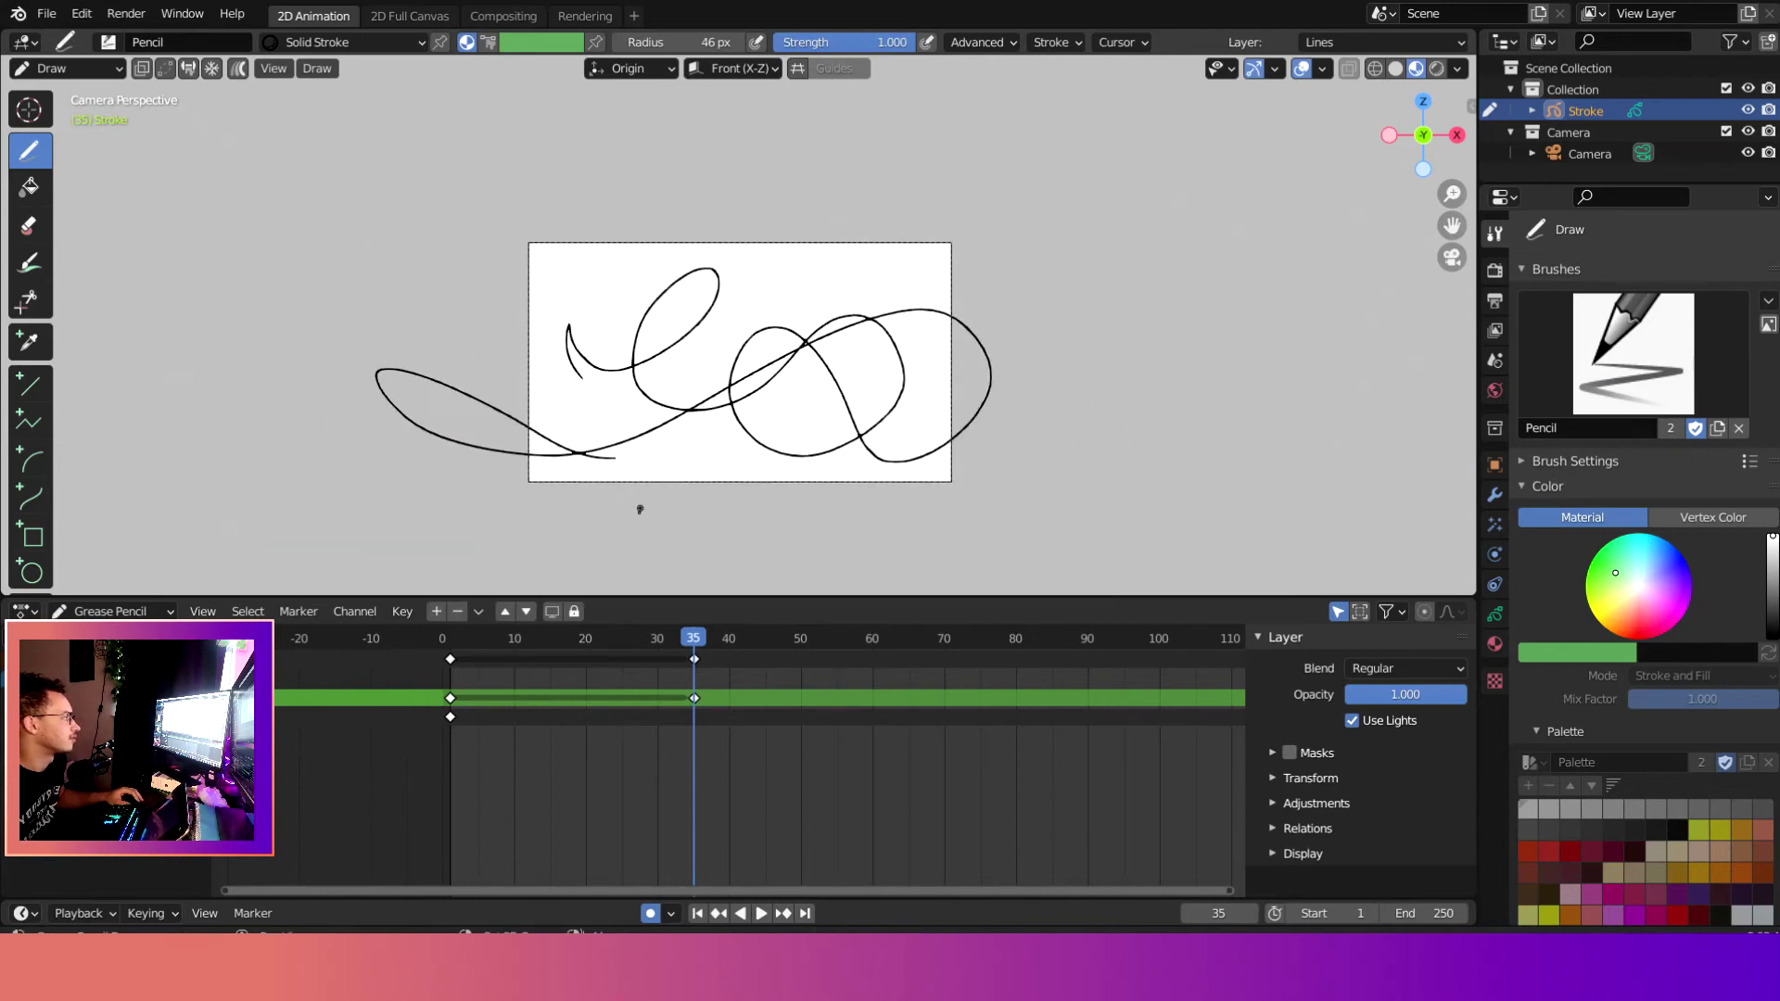
pyautogui.scroll(3, 636, 522)
# Step: Go to frame 1 and draw a different, larger looping stroke across the canvas
pyautogui.moveTo(690, 649); pyautogui.dragTo(450, 664)
pyautogui.moveTo(604, 544); pyautogui.dragTo(550, 304)
pyautogui.moveTo(736, 375)
pyautogui.mouseDown()
pyautogui.moveTo(974, 156)
pyautogui.moveTo(317, 454)
pyautogui.mouseUp()
# Step: Go to frame 19 and apply Interpolate Sequence between the strokes on frames 1 and 35
pyautogui.click(579, 649)
pyautogui.rightClick(582, 657)
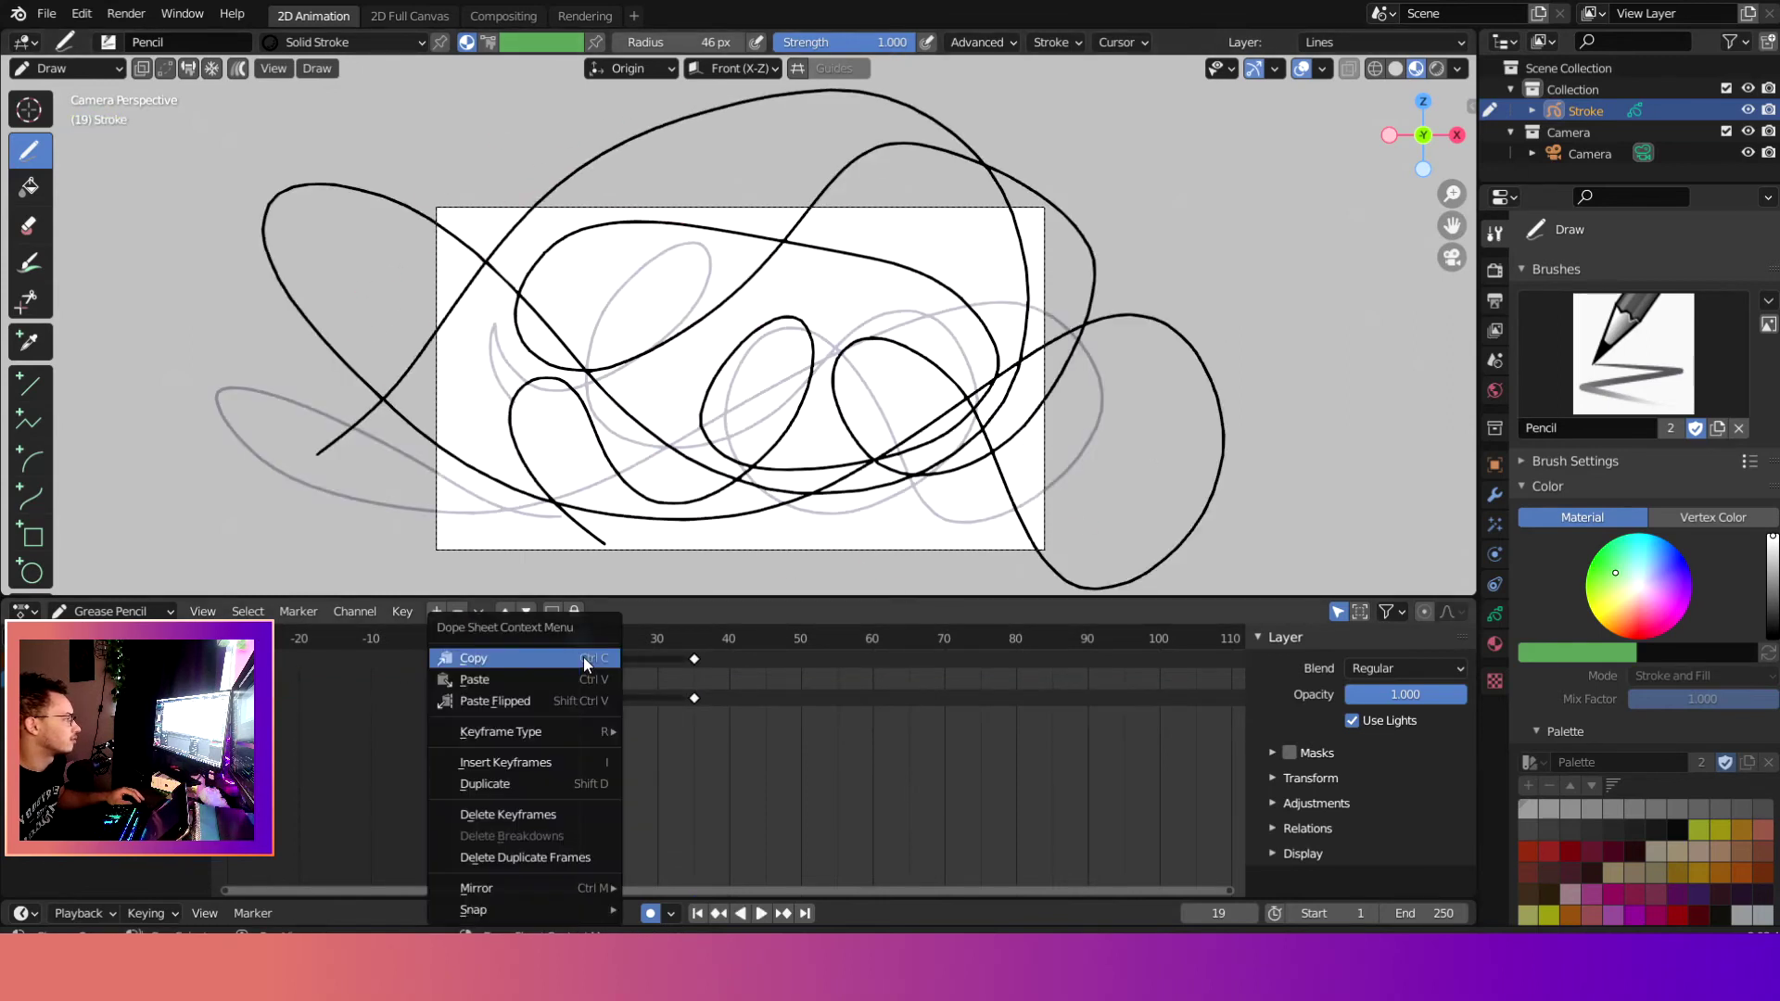
pyautogui.click(311, 71)
pyautogui.click(354, 138)
# Step: Go to frame 60 and draw a new looping freehand stroke across the canvas
pyautogui.moveTo(871, 649); pyautogui.dragTo(874, 656)
pyautogui.moveTo(735, 550); pyautogui.dragTo(482, 346)
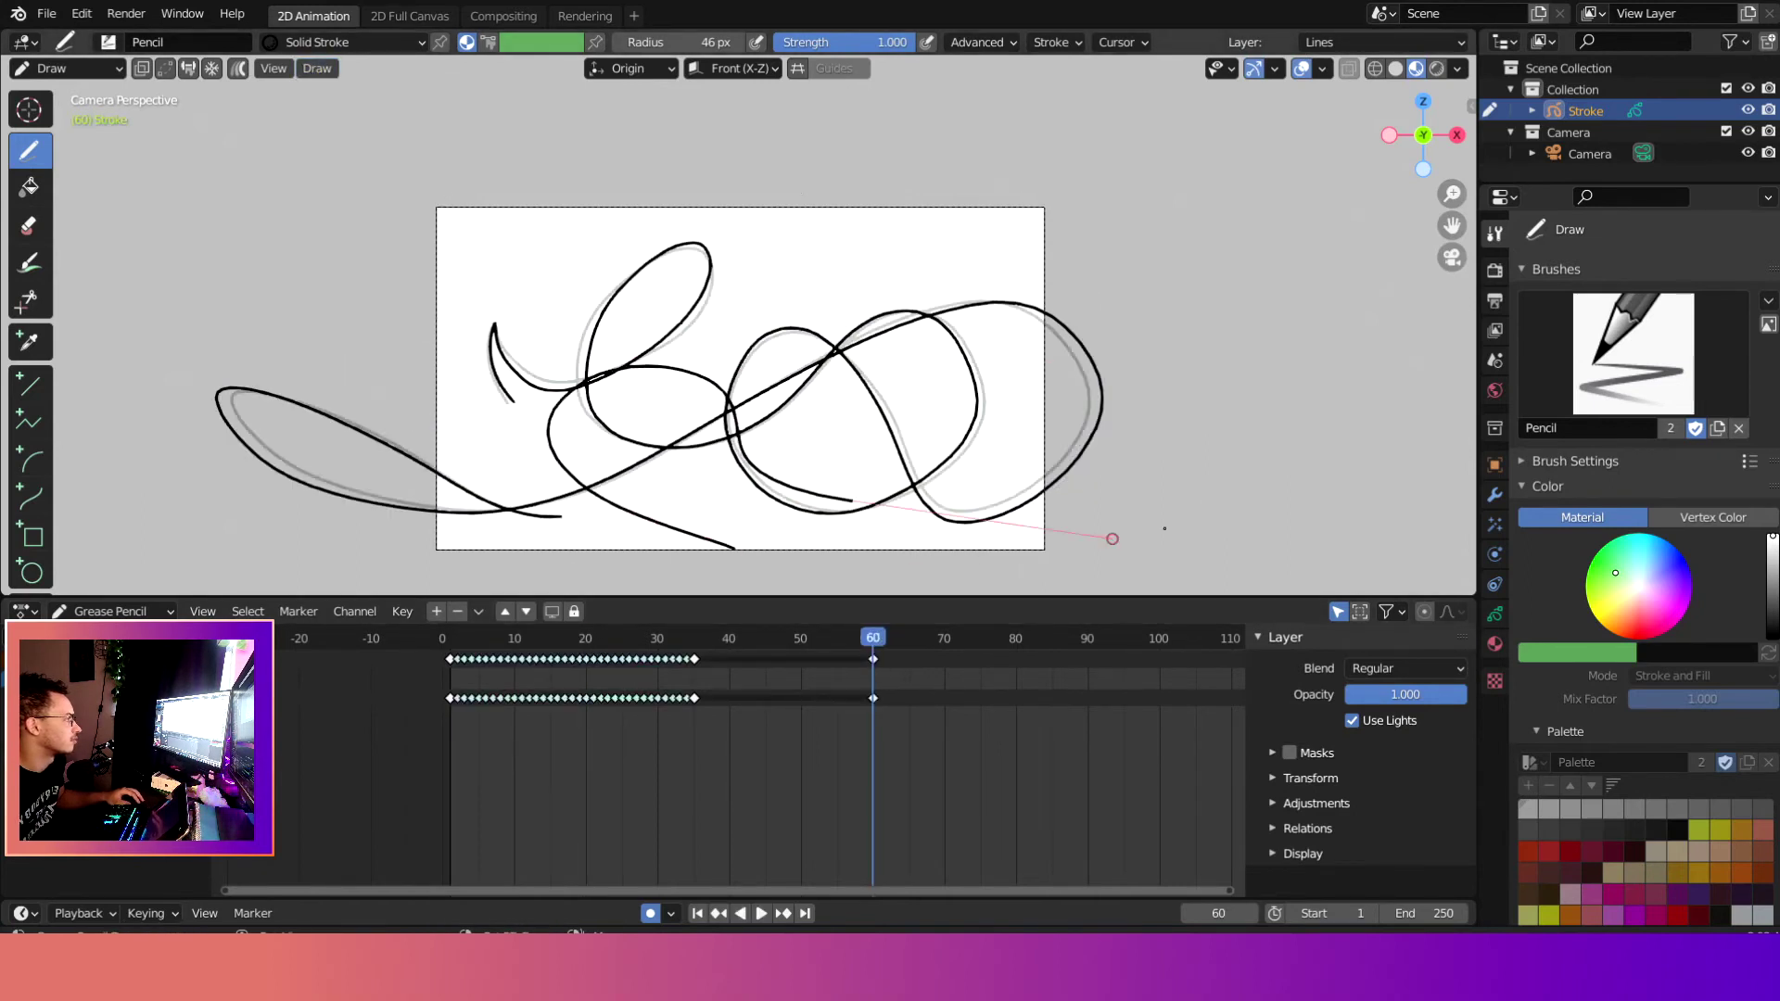
pyautogui.keyDown('shift'); pyautogui.moveTo(1213, 509); pyautogui.dragTo(1131, 501); pyautogui.keyUp('shift')
# Step: Go to frame 46 and apply Interpolate Sequence between the strokes on frames 35 and 60
pyautogui.click(772, 638)
pyautogui.click(317, 67)
pyautogui.click(354, 137)
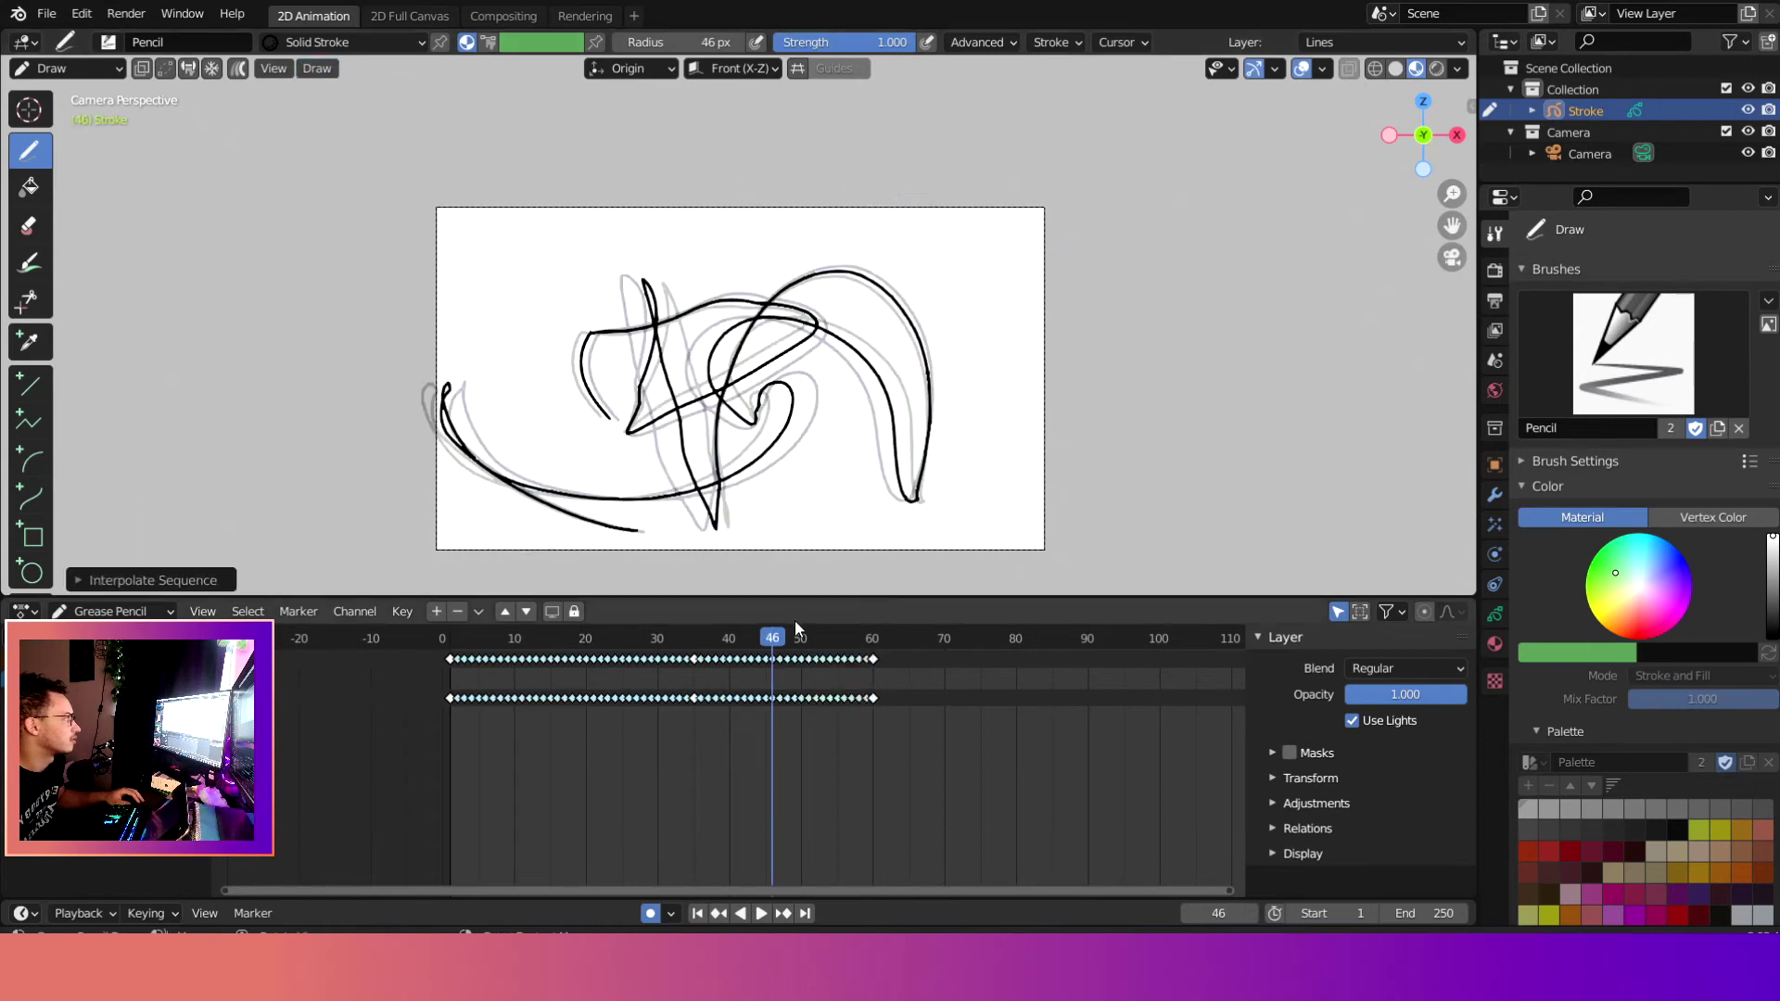
# Step: Go to frame 96 and draw another looping freehand stroke extending beyond the canvas
pyautogui.moveTo(780, 640); pyautogui.dragTo(1131, 645)
pyautogui.moveTo(924, 535); pyautogui.dragTo(797, 461)
pyautogui.keyDown('shift'); pyautogui.moveTo(594, 183); pyautogui.dragTo(993, 183); pyautogui.keyUp('shift')
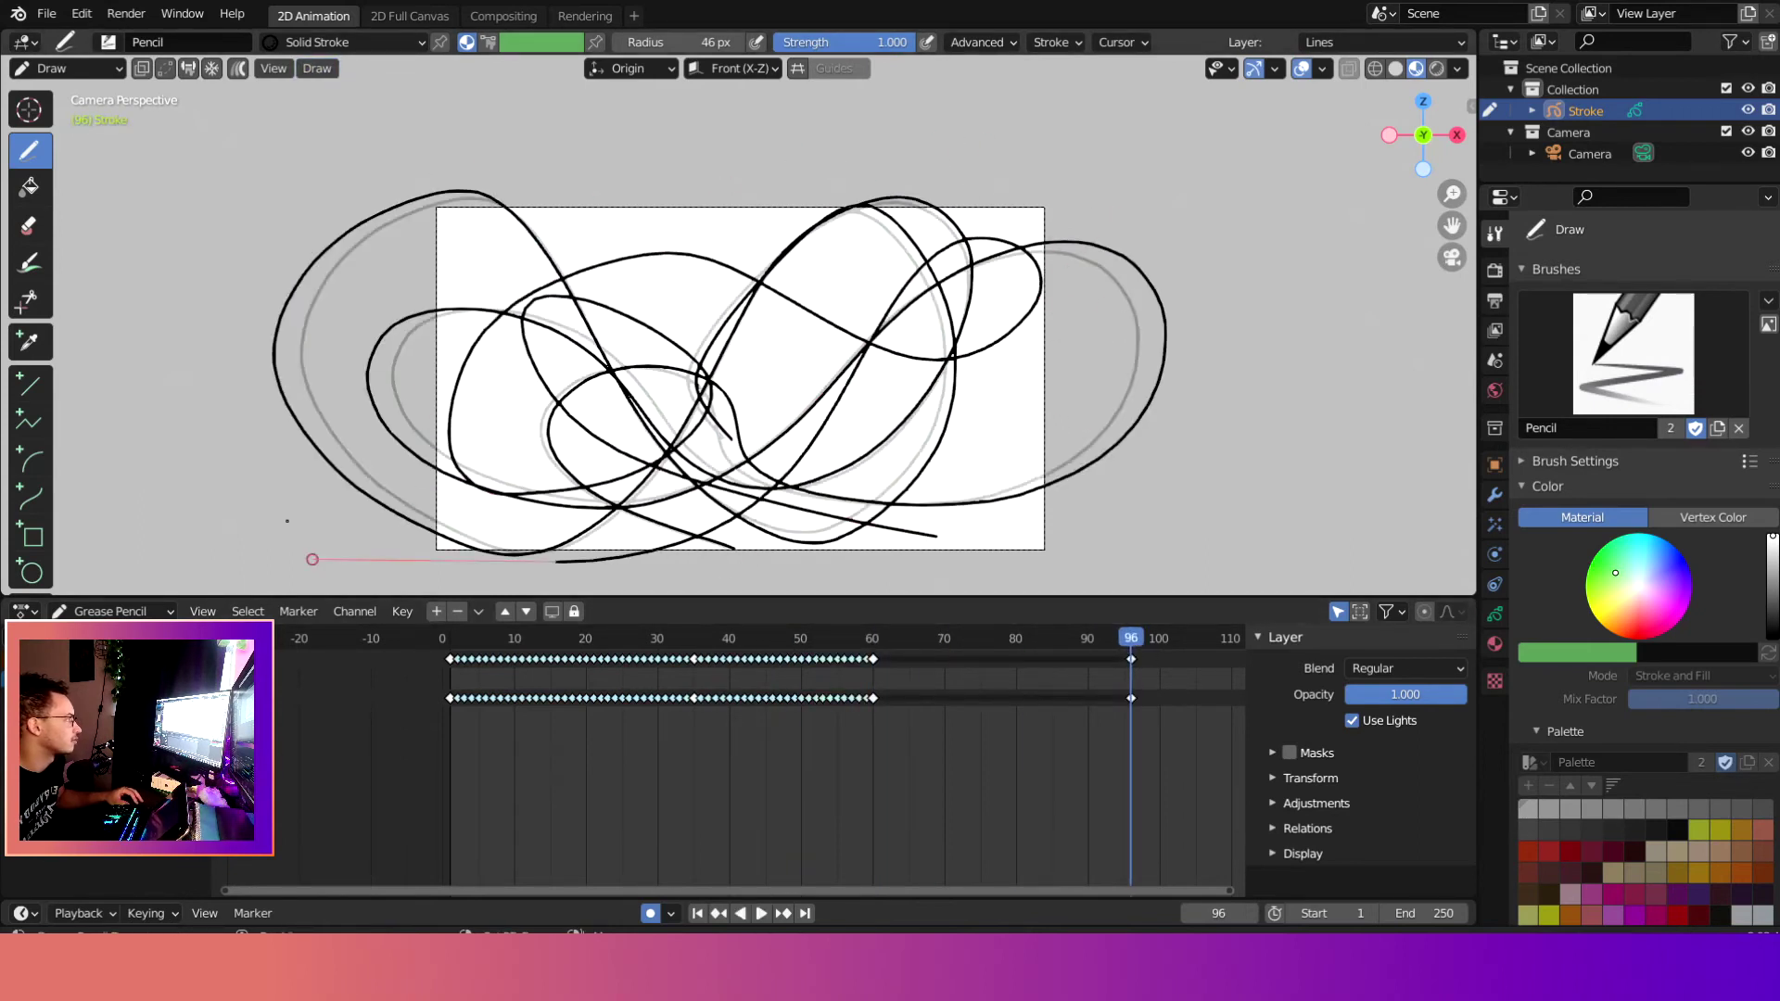
pyautogui.moveTo(230, 406)
pyautogui.keyDown('shift'); pyautogui.mouseDown()
pyautogui.moveTo(737, 450)
pyautogui.moveTo(1308, 533)
pyautogui.mouseUp(); pyautogui.keyUp('shift')
# Step: Go to frame 76 and apply Interpolate Sequence between the strokes on frames 60 and 96
pyautogui.moveTo(1131, 640); pyautogui.dragTo(988, 638)
pyautogui.click(317, 67)
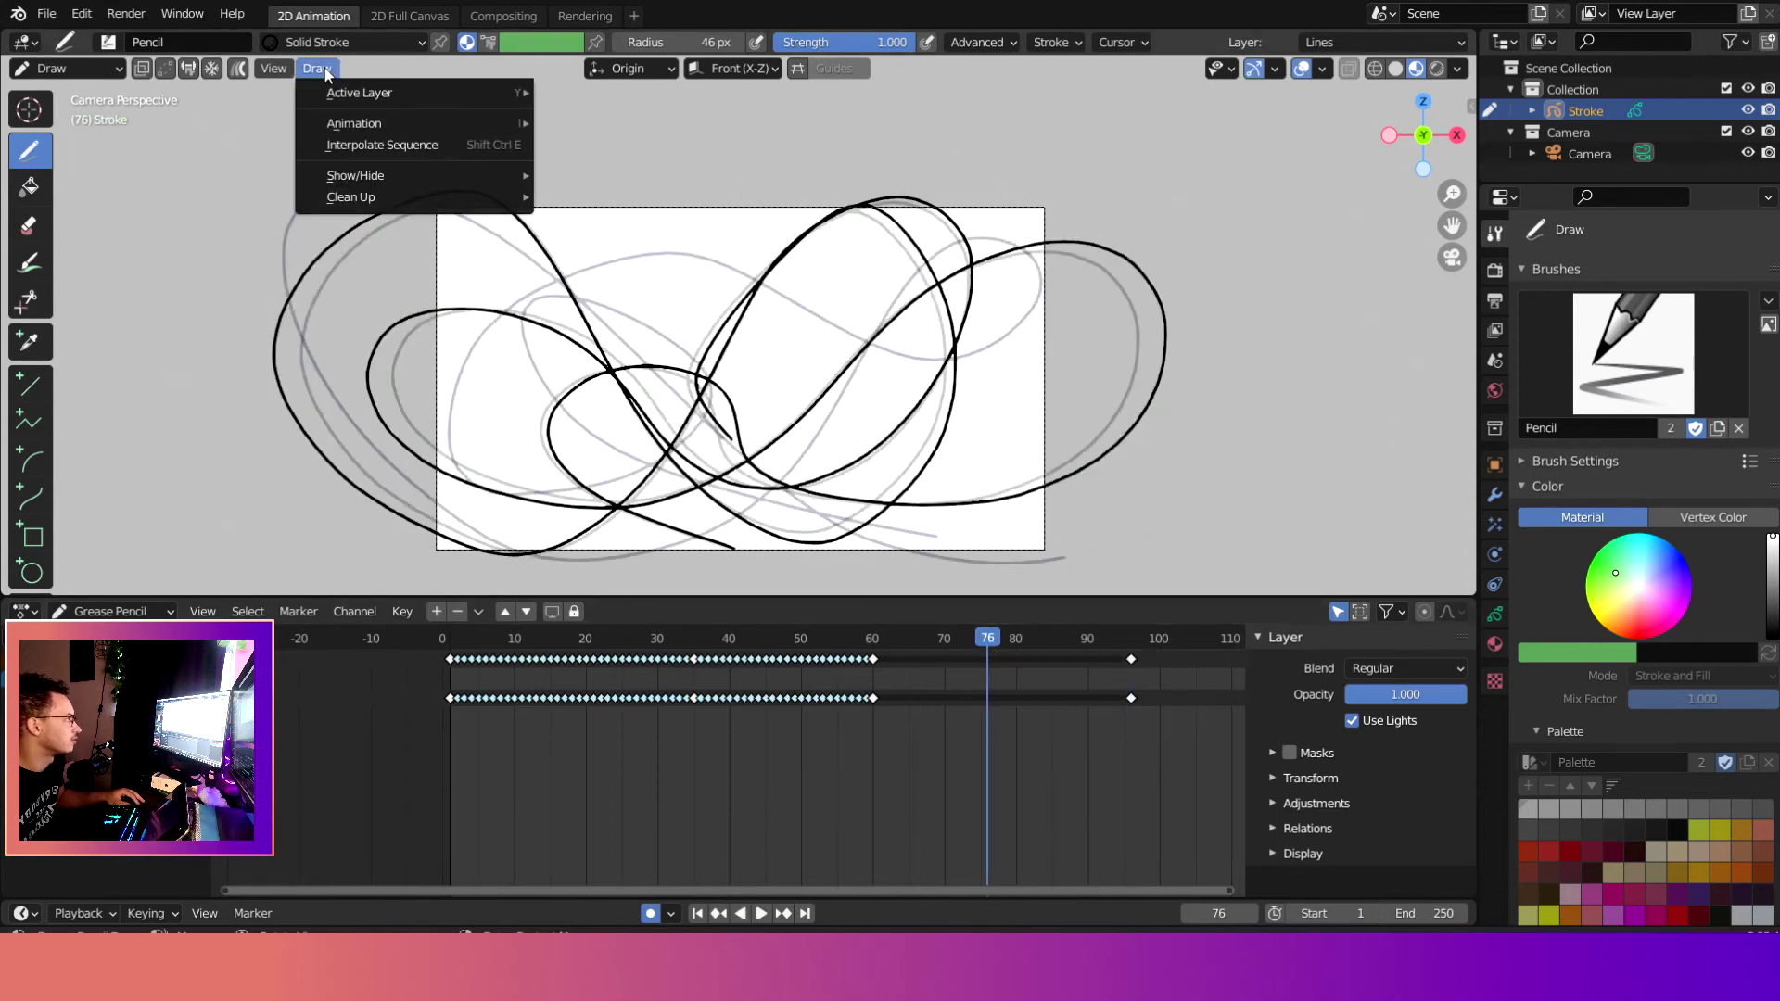
pyautogui.click(398, 146)
# Step: Go to frame 139 and draw a new looping freehand stroke that runs past both sides of the canvas
pyautogui.moveTo(990, 646); pyautogui.dragTo(1221, 649)
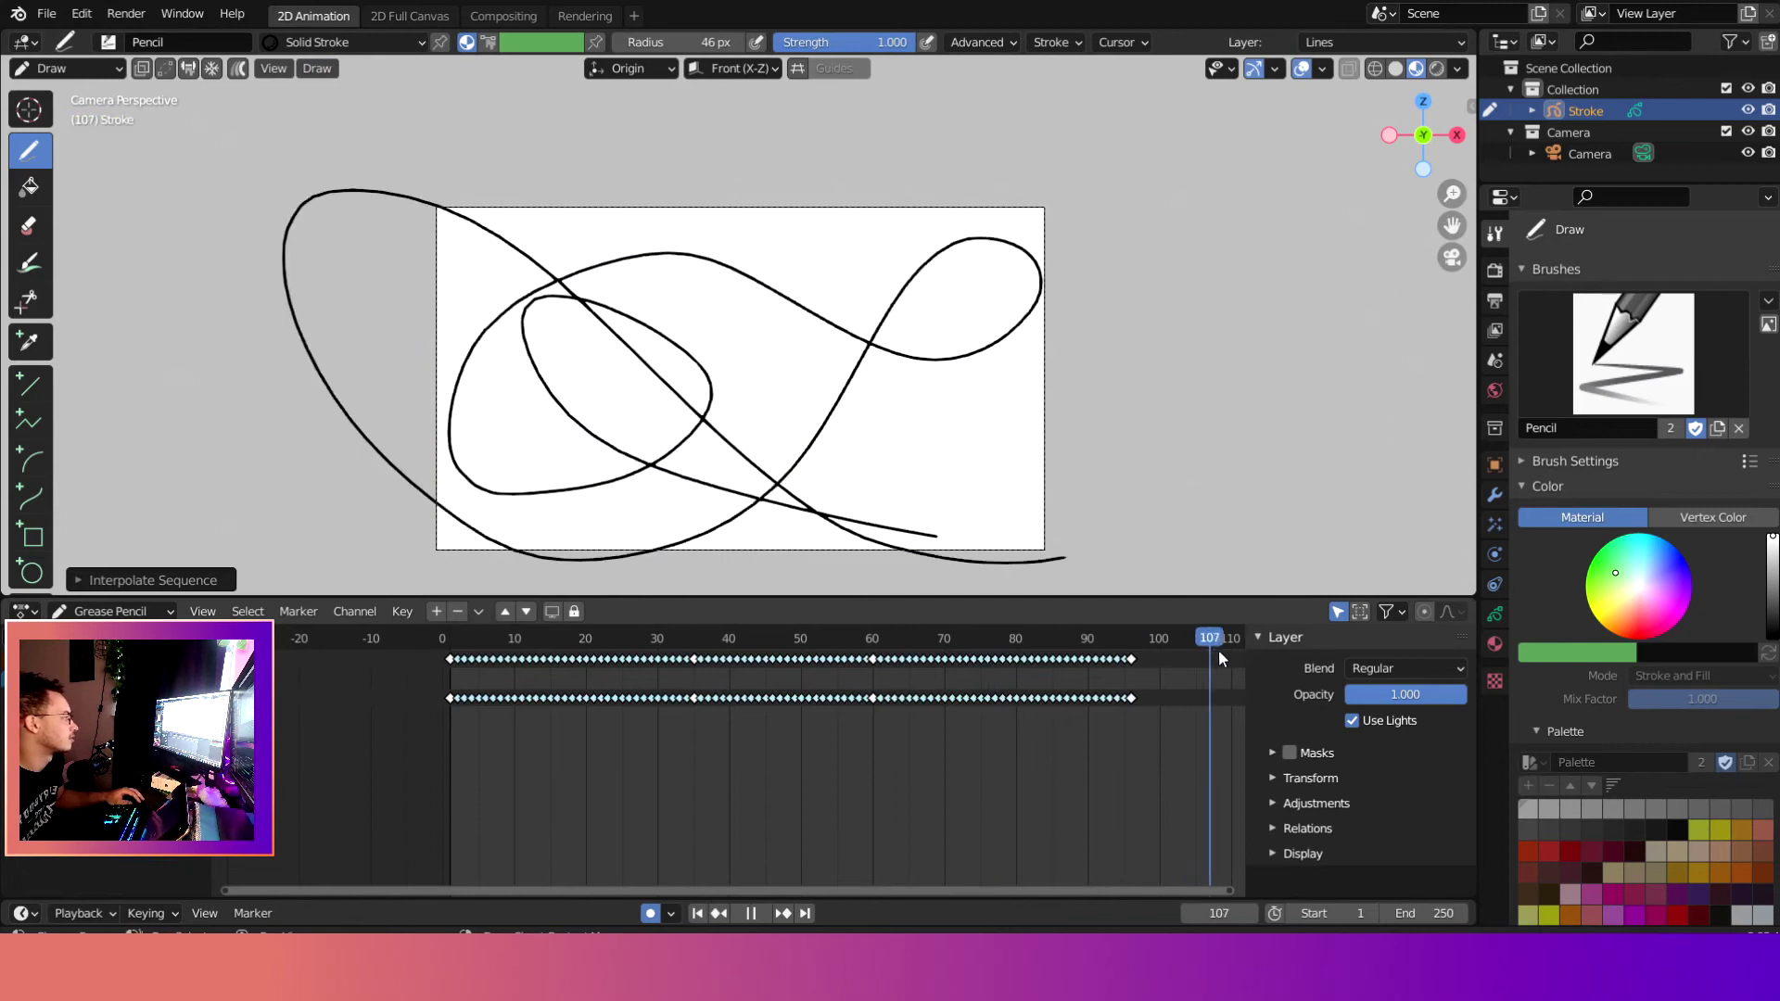
pyautogui.scroll(-3, 1044, 676)
pyautogui.moveTo(1026, 640); pyautogui.dragTo(1140, 639)
pyautogui.moveTo(1029, 469)
pyautogui.mouseDown()
pyautogui.moveTo(974, 404)
pyautogui.moveTo(677, 403)
pyautogui.mouseUp()
pyautogui.keyDown('shift'); pyautogui.moveTo(491, 282); pyautogui.dragTo(258, 586); pyautogui.keyUp('shift')
pyautogui.hotkey('ctrl', 'z')
# Step: Go to frame 120 and apply Interpolate Sequence between the strokes on frames 96 and 139
pyautogui.click(316, 67)
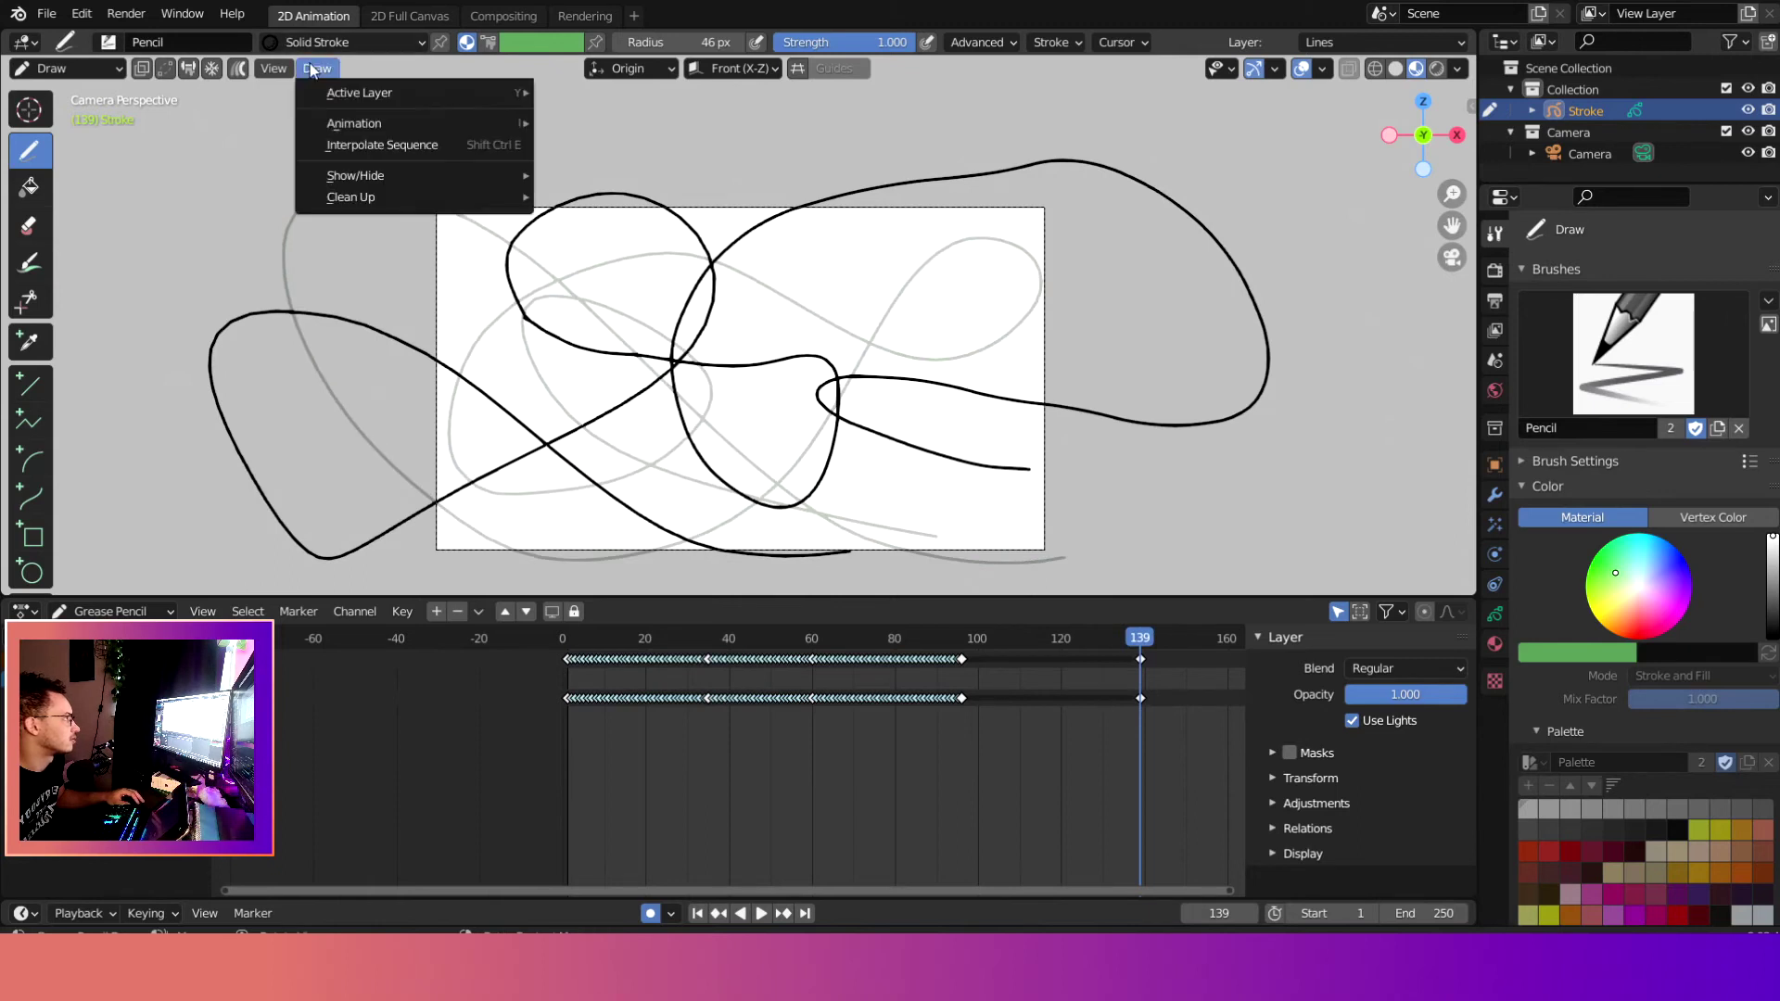
pyautogui.click(397, 146)
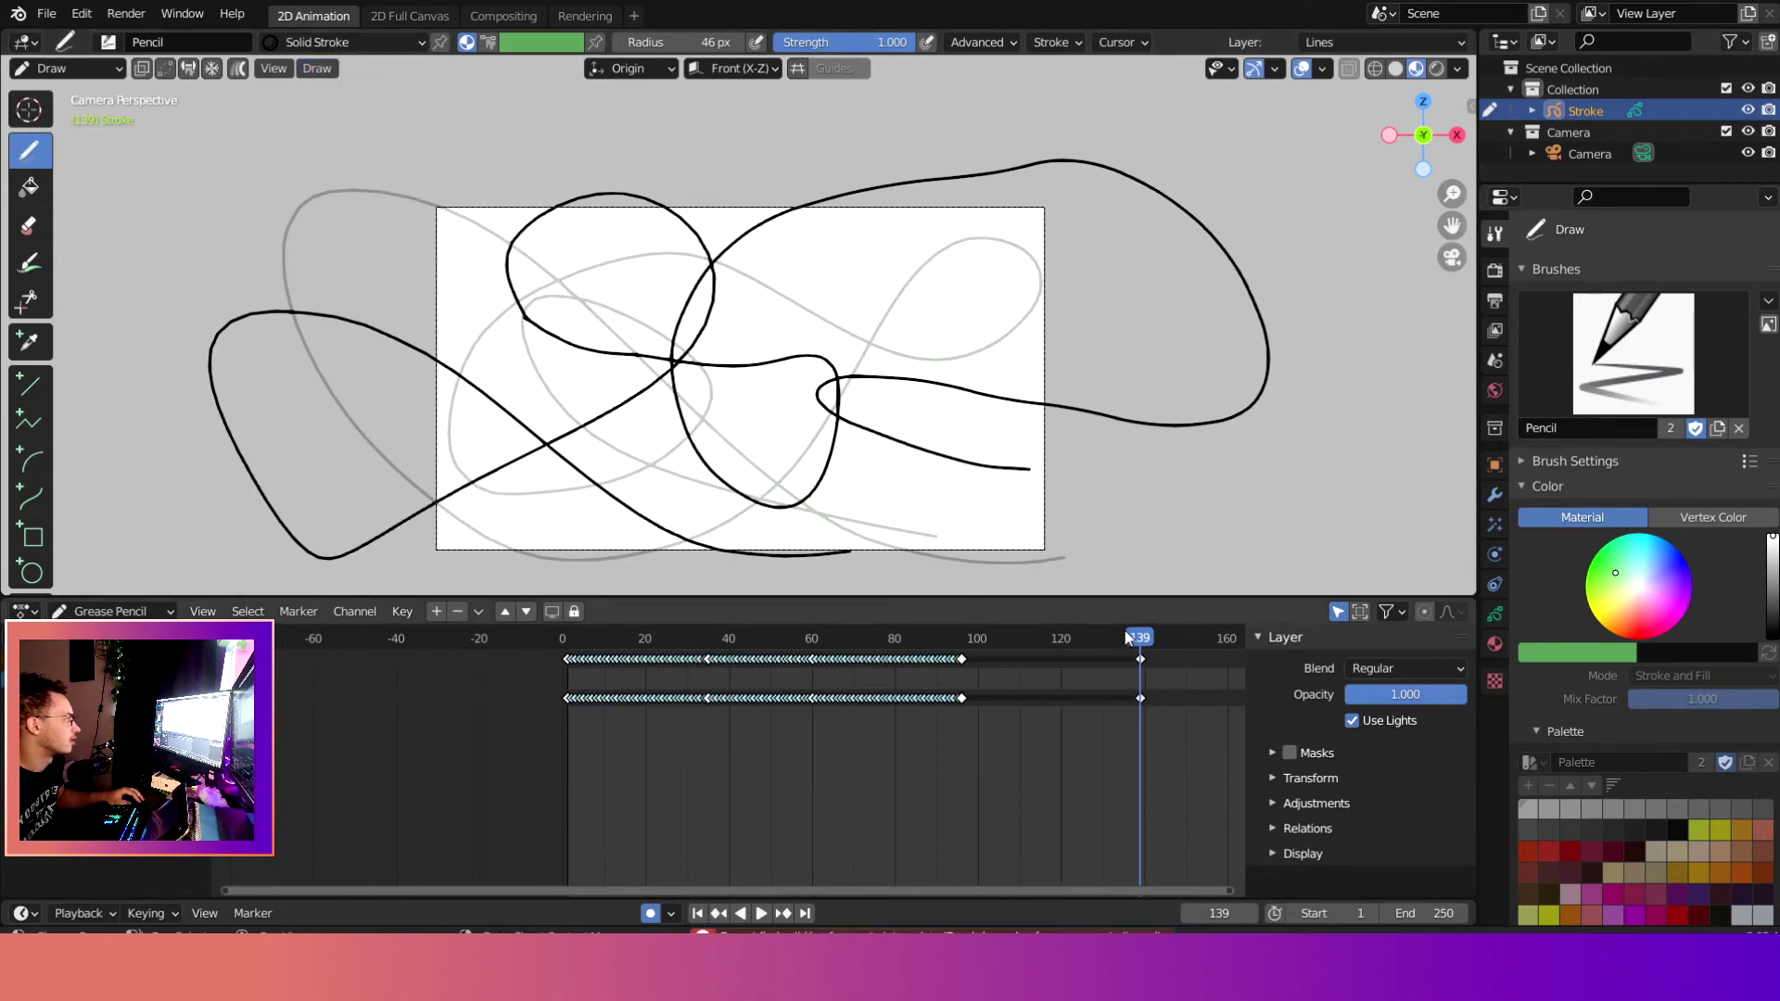
pyautogui.moveTo(1129, 637); pyautogui.dragTo(1063, 644)
pyautogui.click(274, 69)
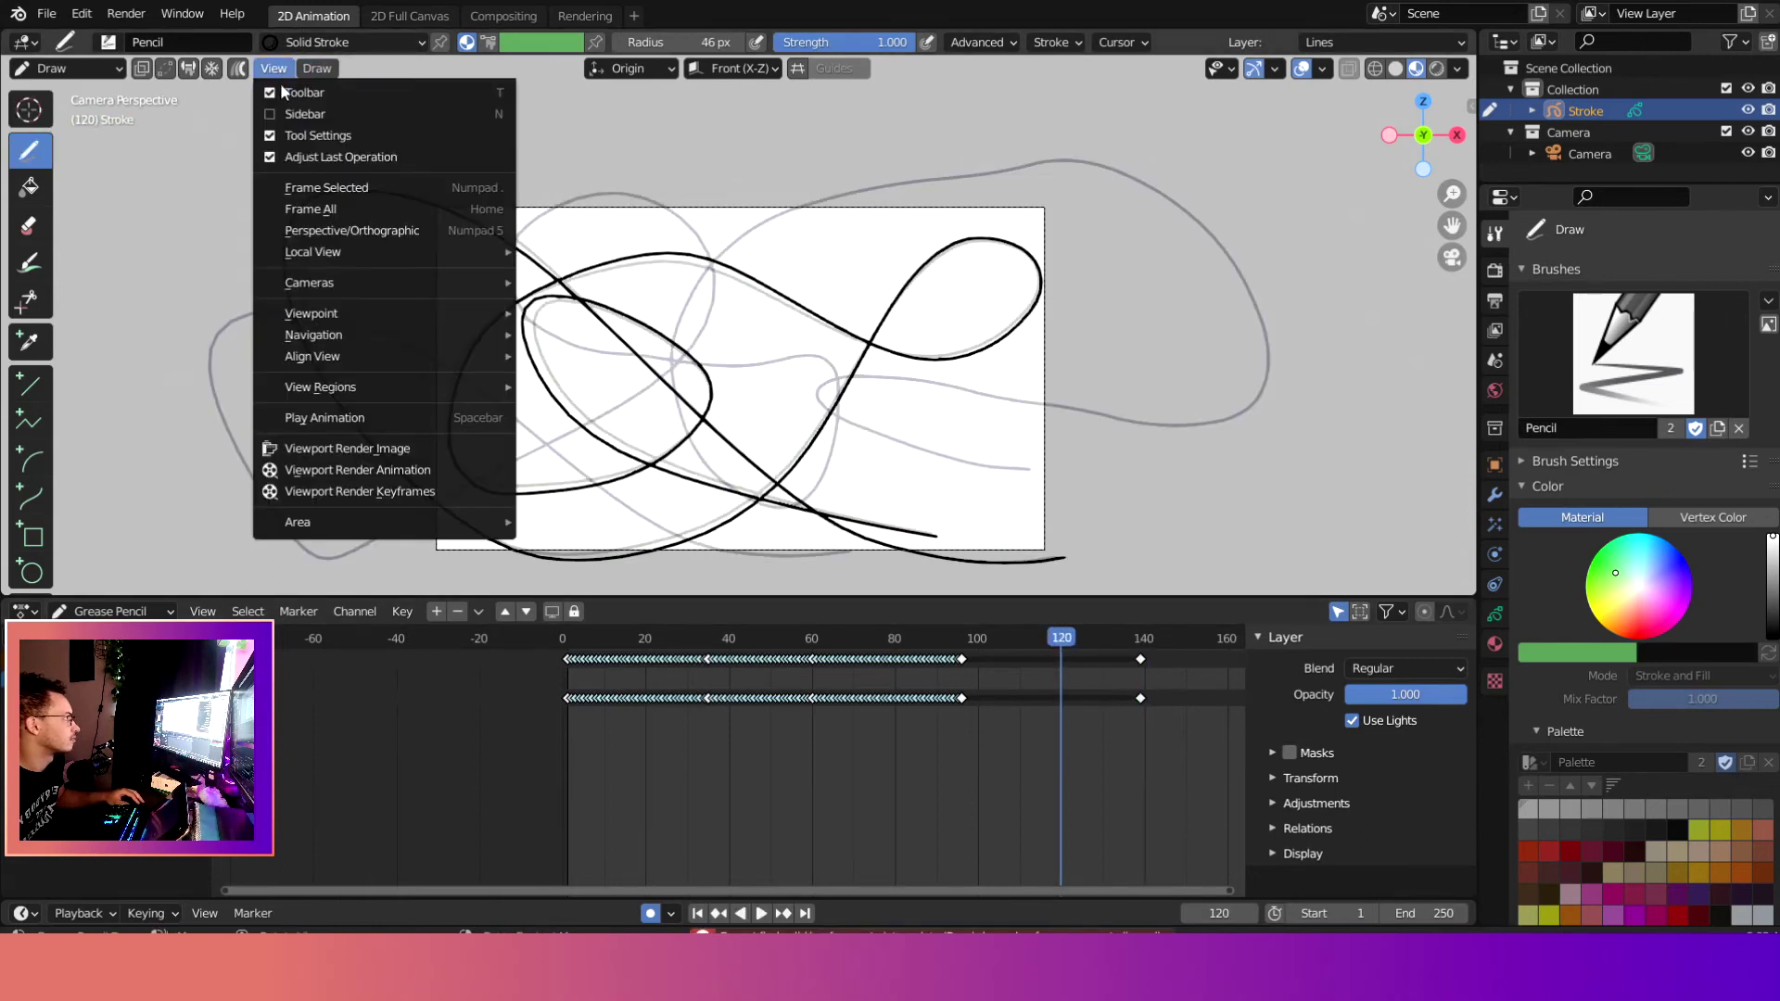
pyautogui.click(316, 68)
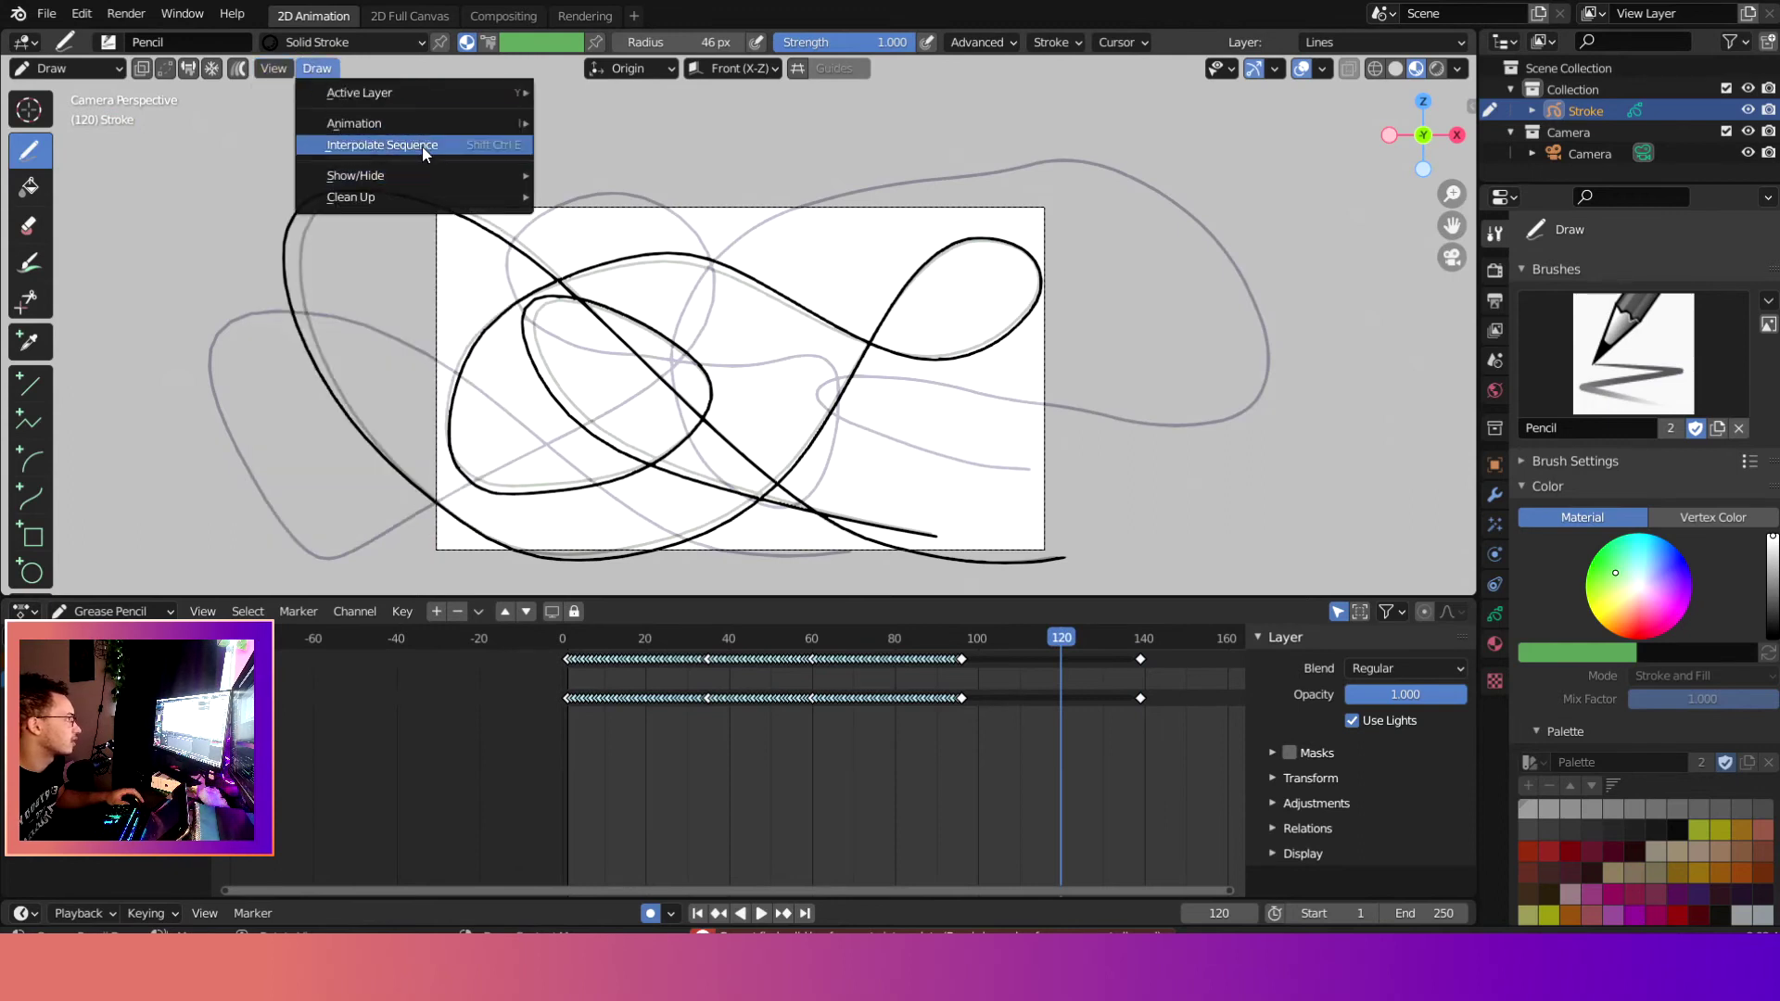
pyautogui.click(389, 146)
# Step: Go to frame 173 and draw a winding freehand stroke across the canvas
pyautogui.moveTo(1063, 635); pyautogui.dragTo(1244, 655)
pyautogui.scroll(-5, 697, 810)
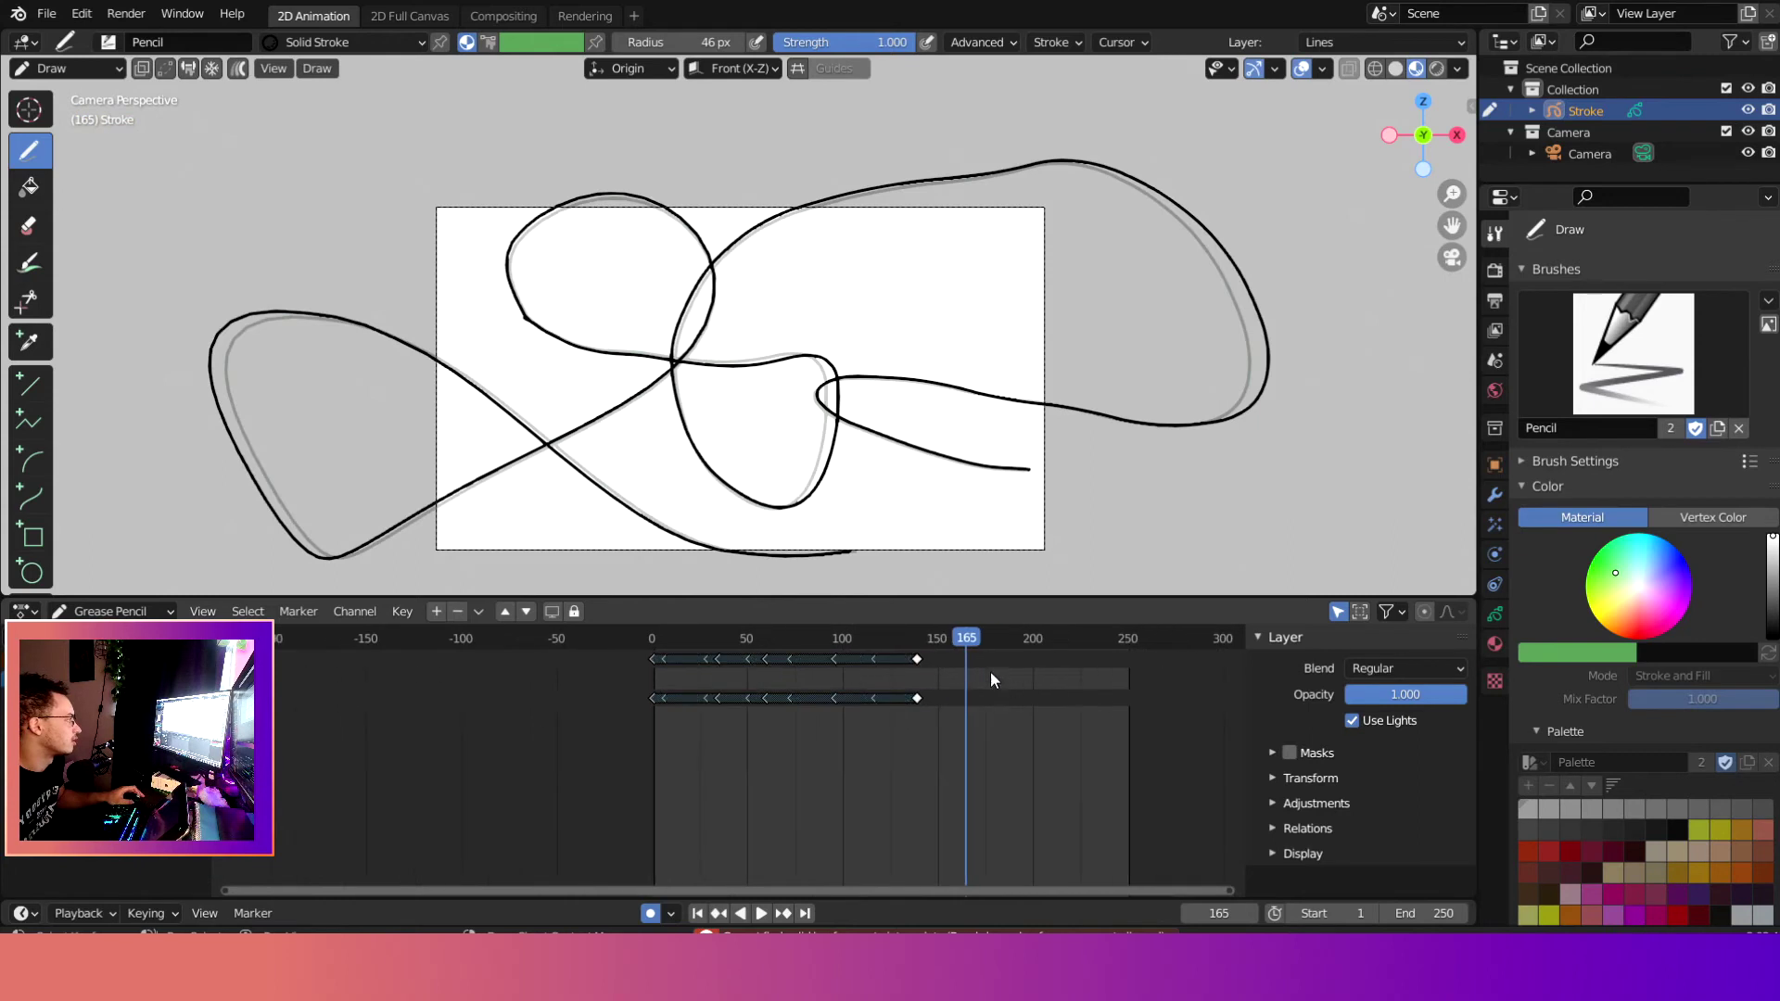
pyautogui.scroll(2, 1021, 672)
pyautogui.moveTo(1038, 644); pyautogui.dragTo(1049, 640)
pyautogui.click(942, 496)
pyautogui.moveTo(842, 160)
pyautogui.mouseDown()
pyautogui.moveTo(803, 65)
pyautogui.moveTo(682, 414)
pyautogui.moveTo(114, 342)
pyautogui.moveTo(1151, 473)
pyautogui.mouseUp()
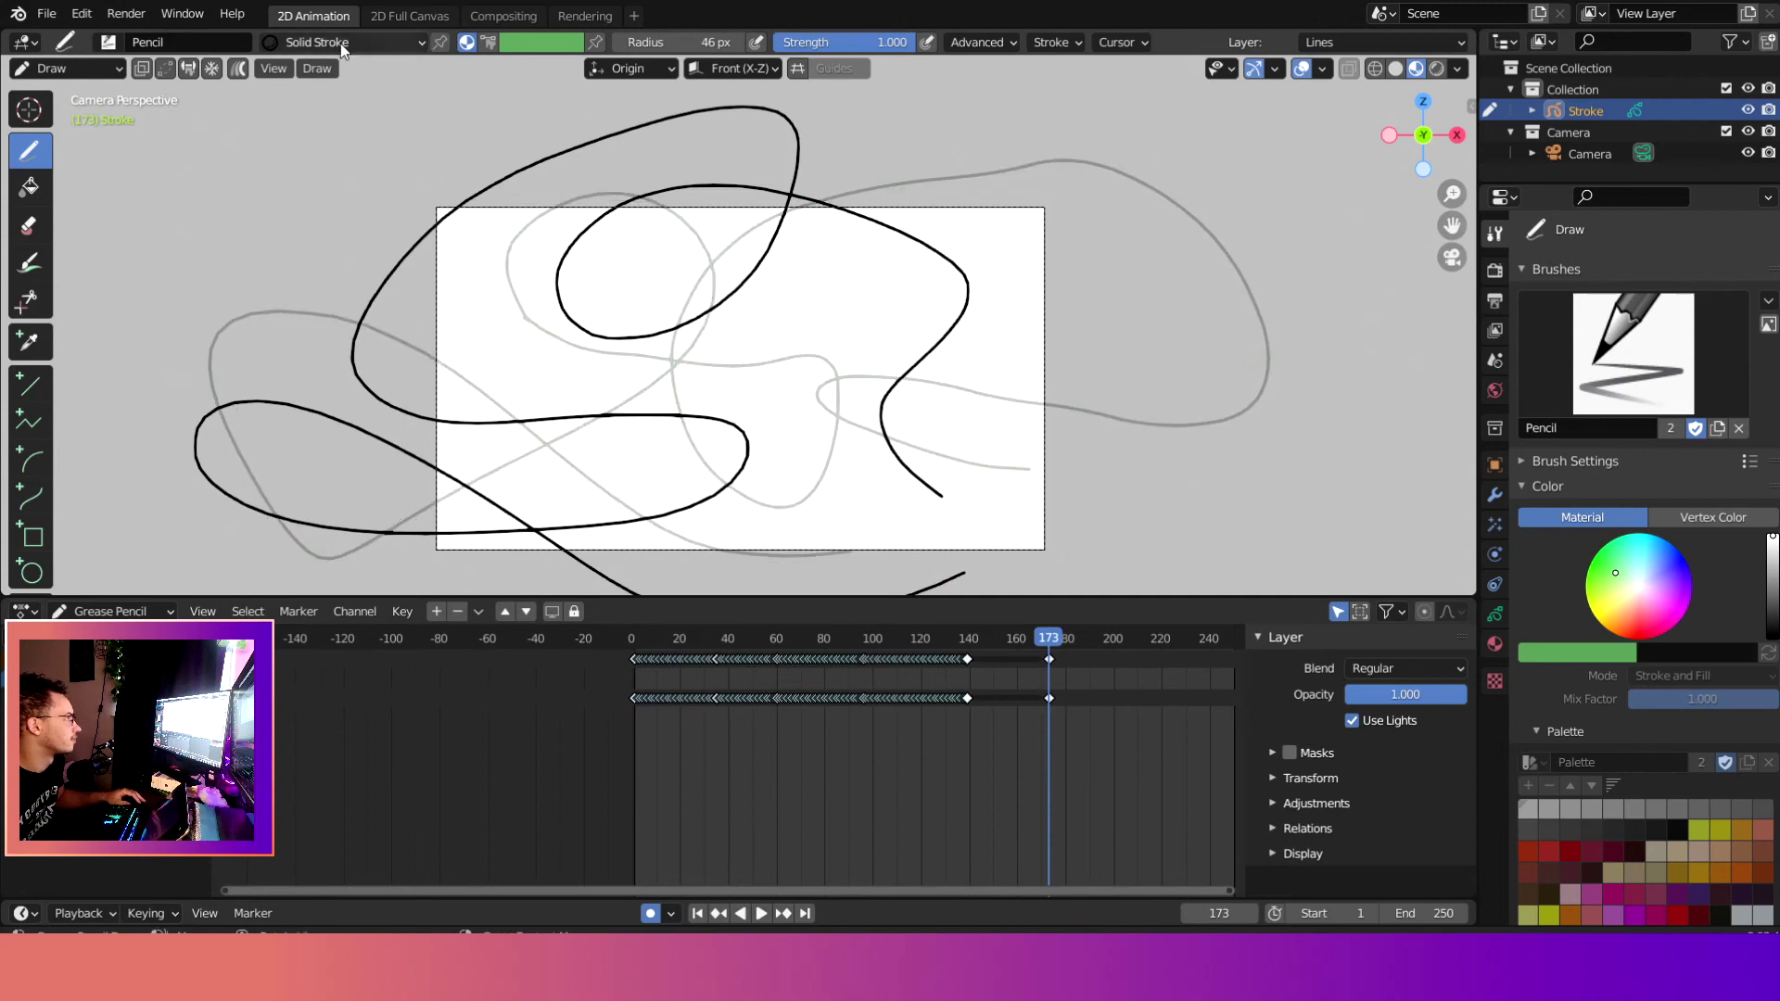
# Step: Go to frame 158, apply Interpolate Sequence between the strokes on frames 139 and 173, and play the result
pyautogui.click(318, 68)
pyautogui.moveTo(1081, 644); pyautogui.dragTo(1011, 642)
pyautogui.click(318, 68)
pyautogui.click(368, 144)
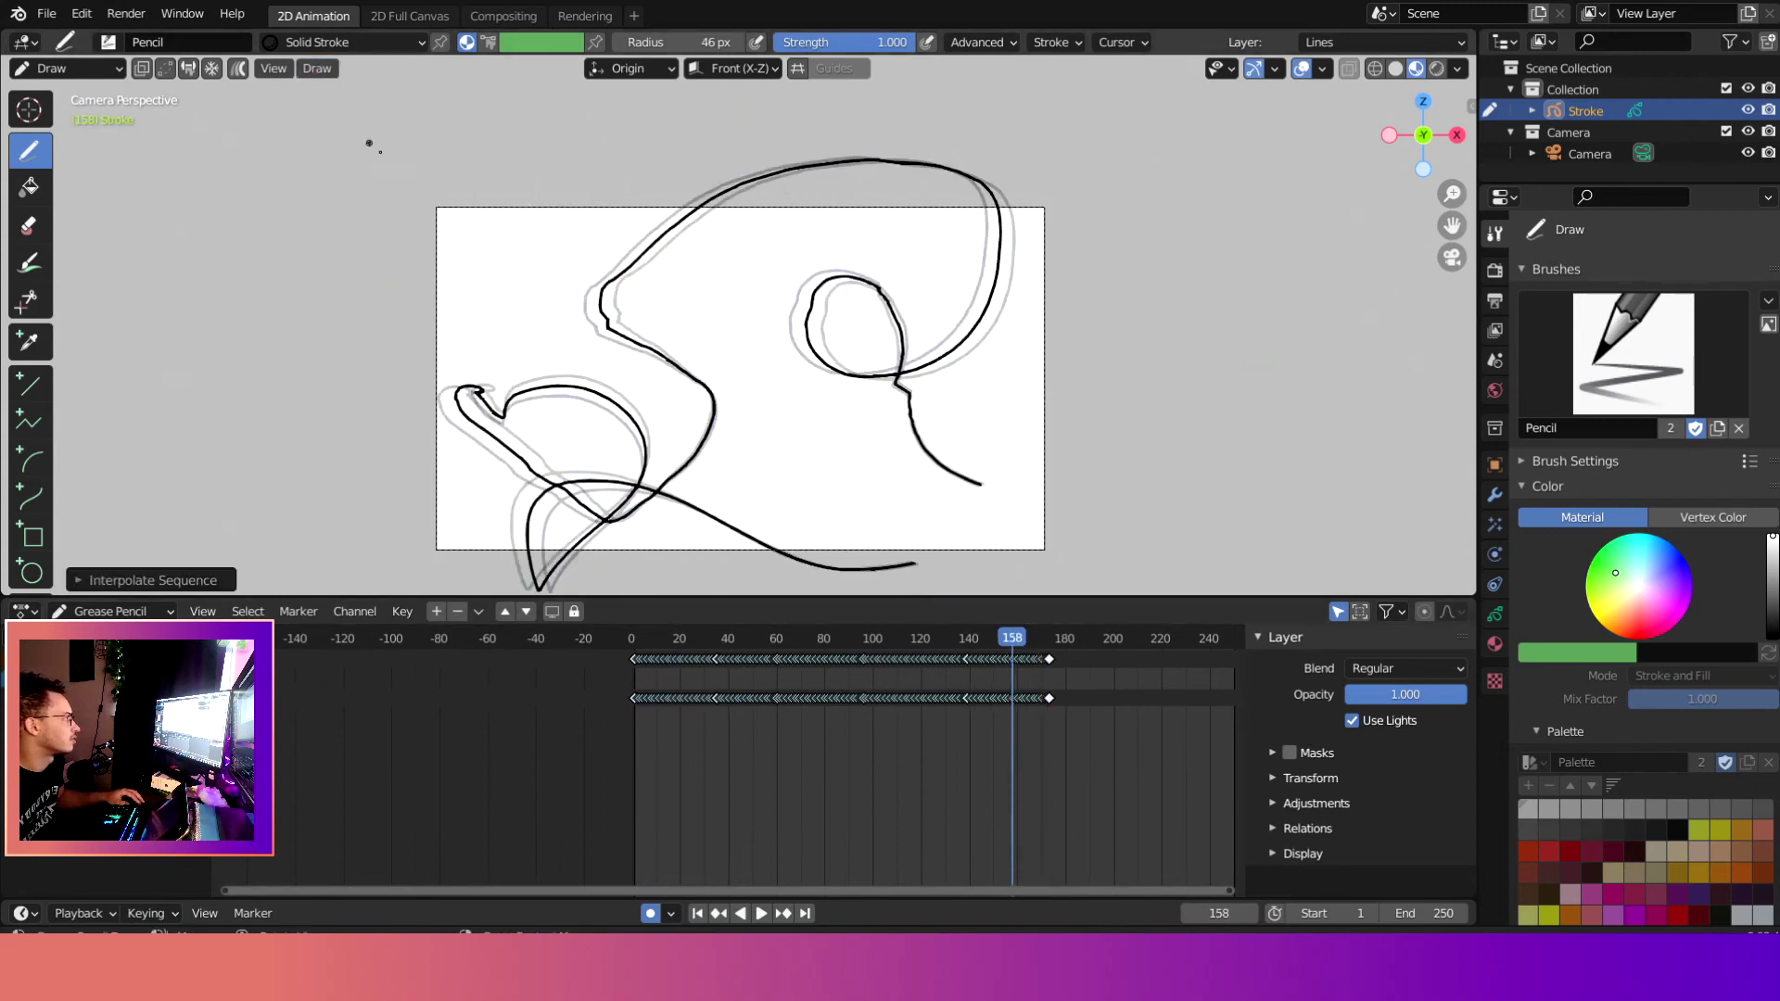
pyautogui.press('space')
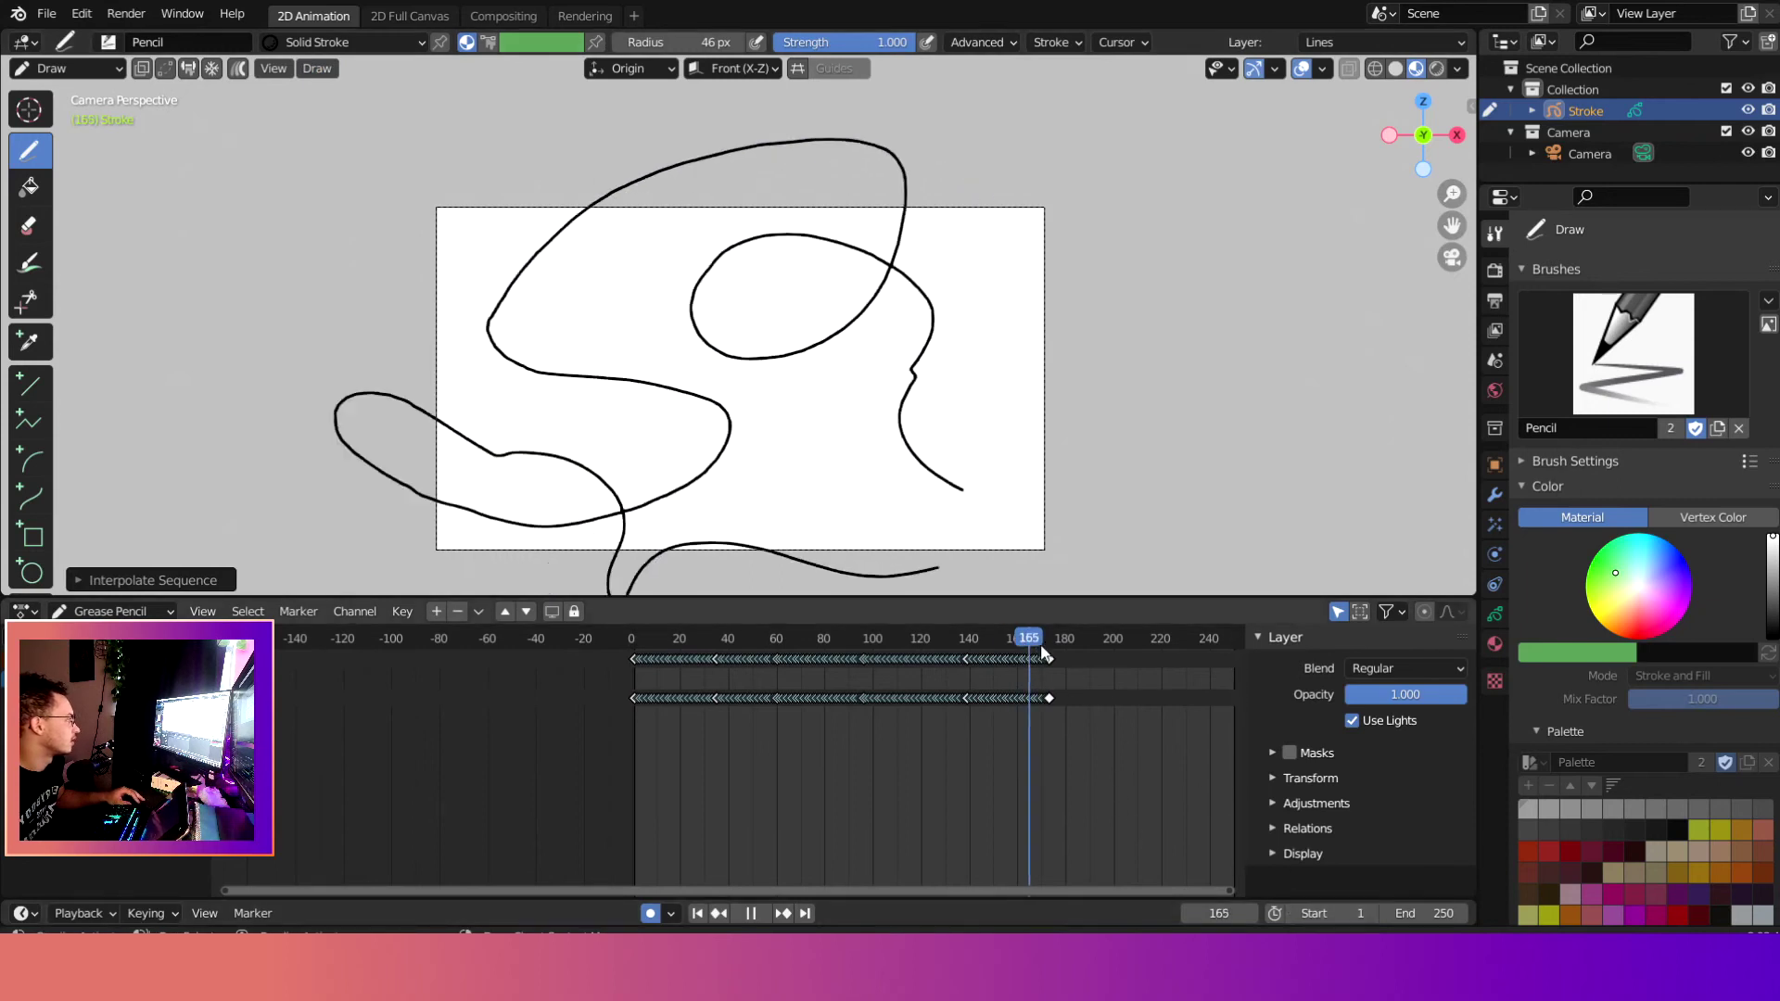
pyautogui.press('space')
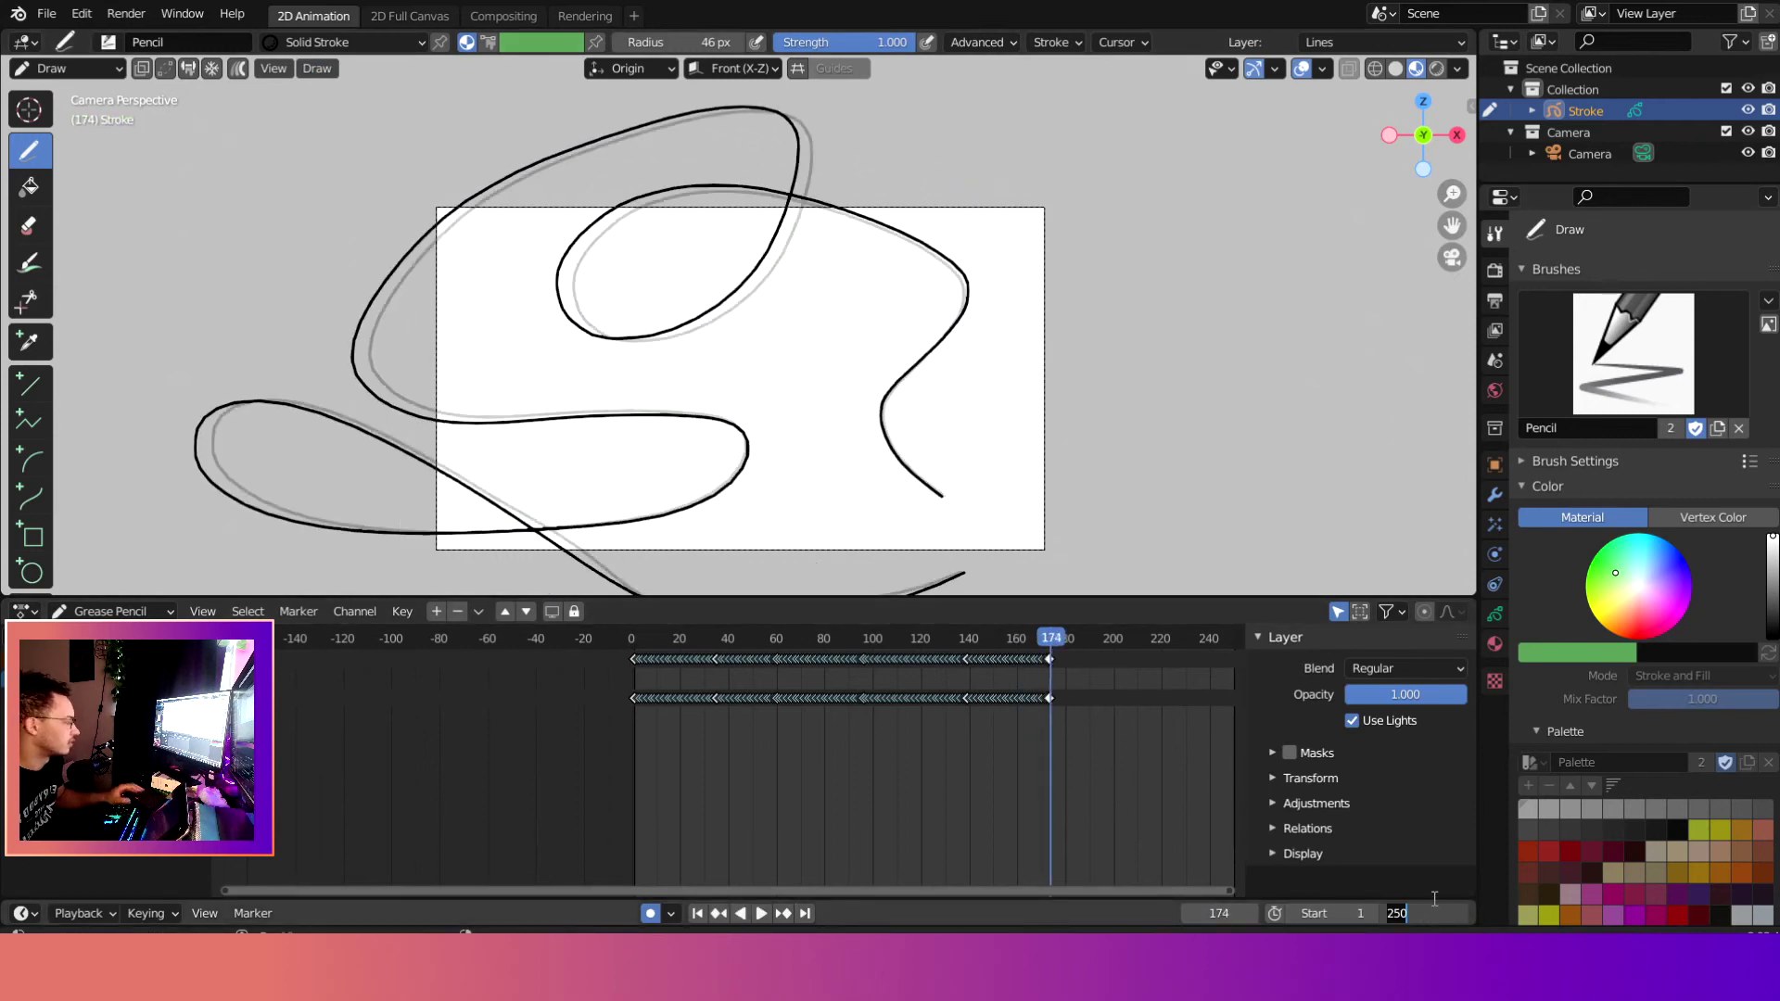
# Step: Set the animation's end frame to 175
pyautogui.write('173')
pyautogui.press('Return')
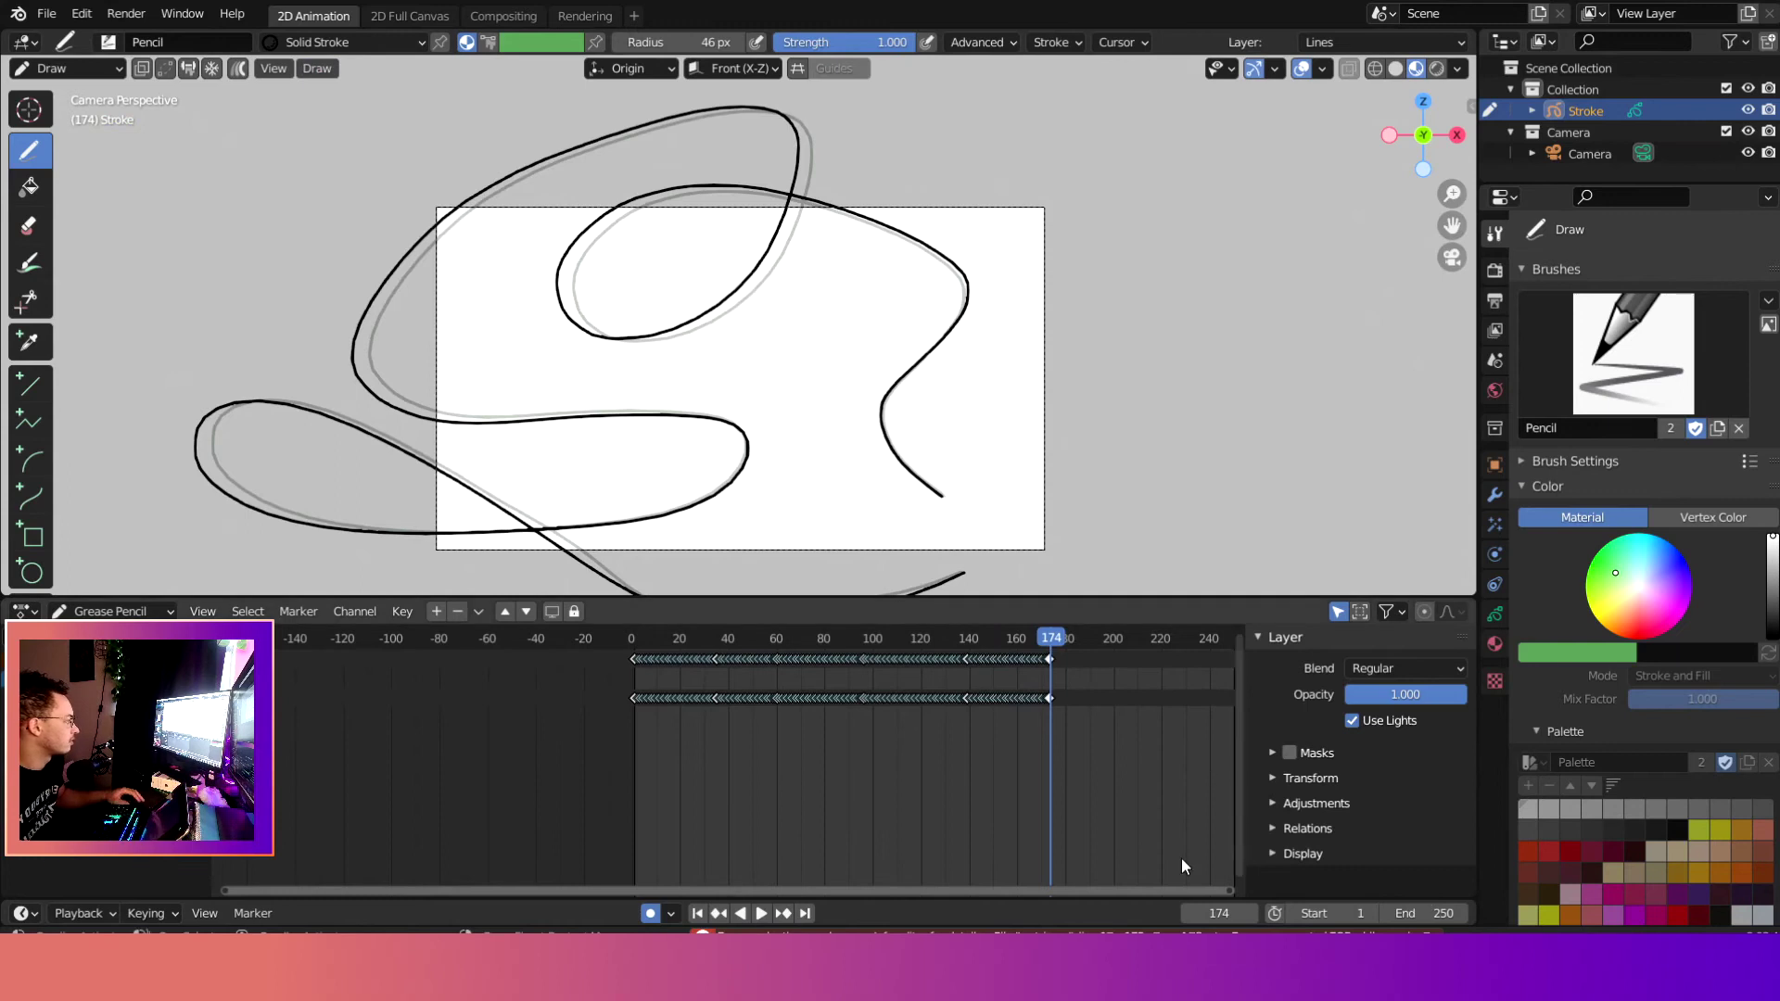
pyautogui.write('175')
pyautogui.press('Return')
# Step: Play the morphing line animation from the start, inspect it from other angles, and return to the camera view
pyautogui.moveTo(1060, 635); pyautogui.dragTo(551, 636)
pyautogui.press('space')
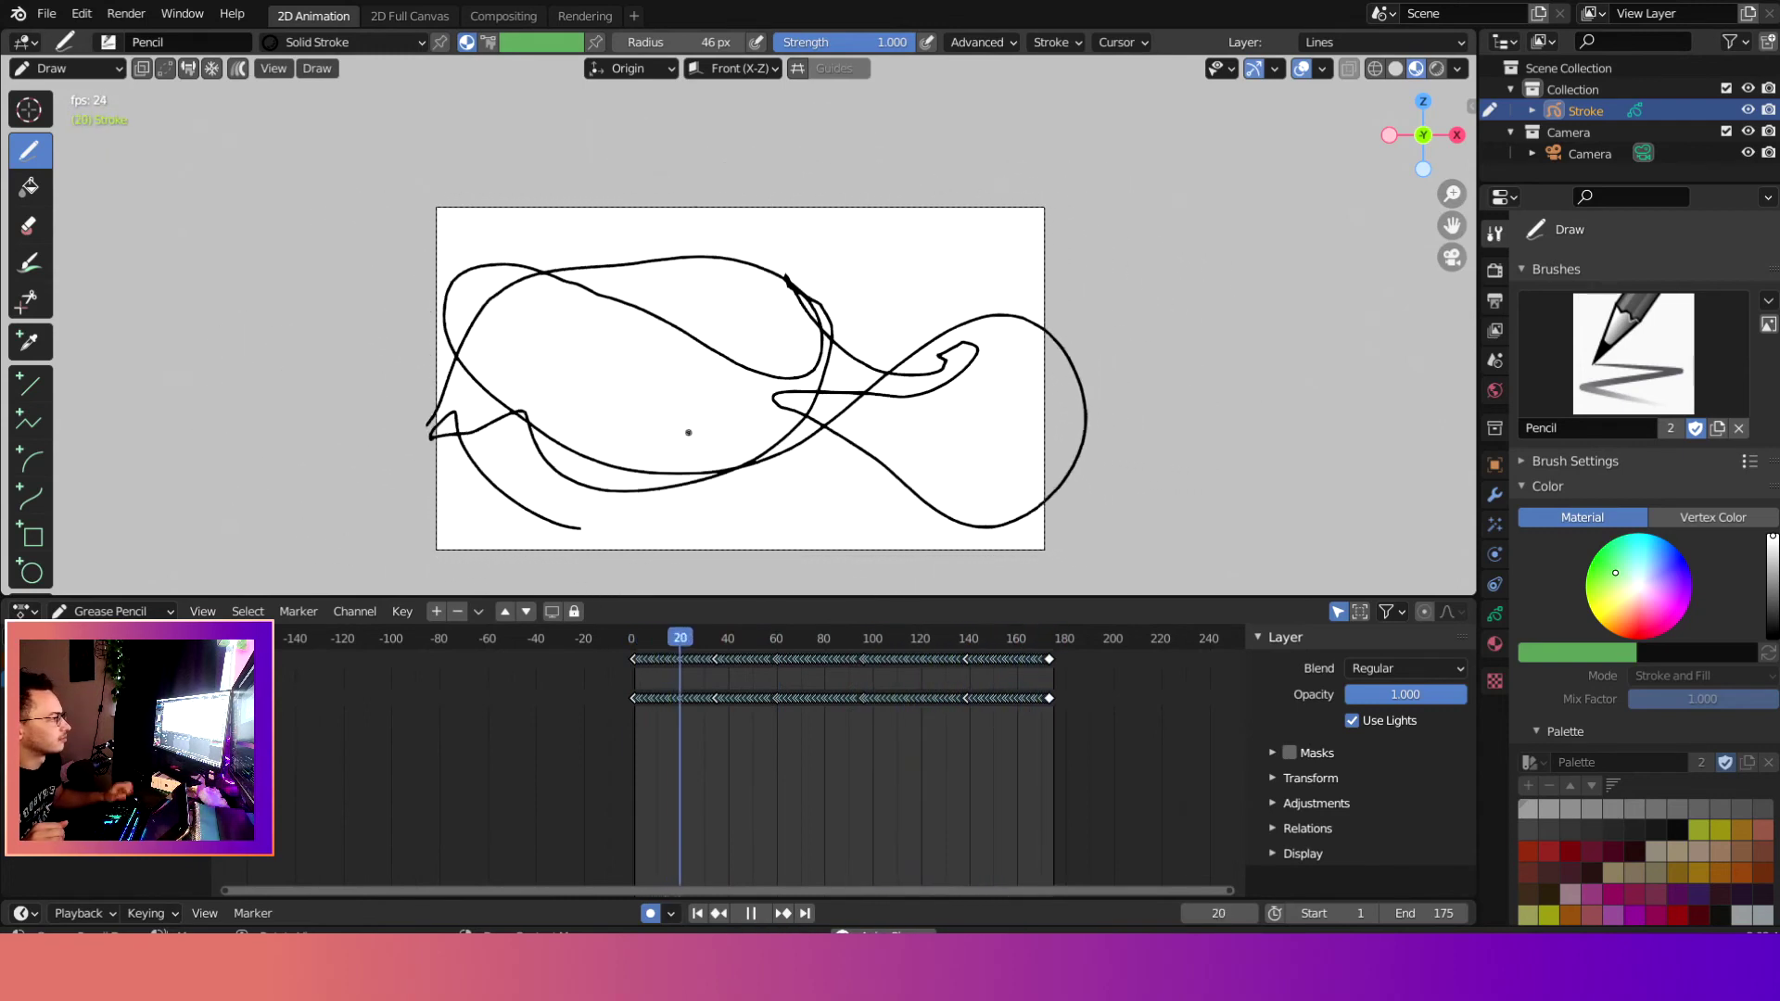
pyautogui.moveTo(810, 441); pyautogui.dragTo(565, 516, button='middle')
pyautogui.scroll(-3, 662, 460)
pyautogui.moveTo(662, 459)
pyautogui.mouseDown(button='middle')
pyautogui.moveTo(703, 480)
pyautogui.moveTo(814, 473)
pyautogui.moveTo(925, 377)
pyautogui.moveTo(1090, 362)
pyautogui.moveTo(1132, 374)
pyautogui.moveTo(1172, 437)
pyautogui.moveTo(966, 358)
pyautogui.moveTo(840, 213)
pyautogui.moveTo(557, 385)
pyautogui.moveTo(576, 387)
pyautogui.mouseUp(button='middle')
pyautogui.press('KP_0')
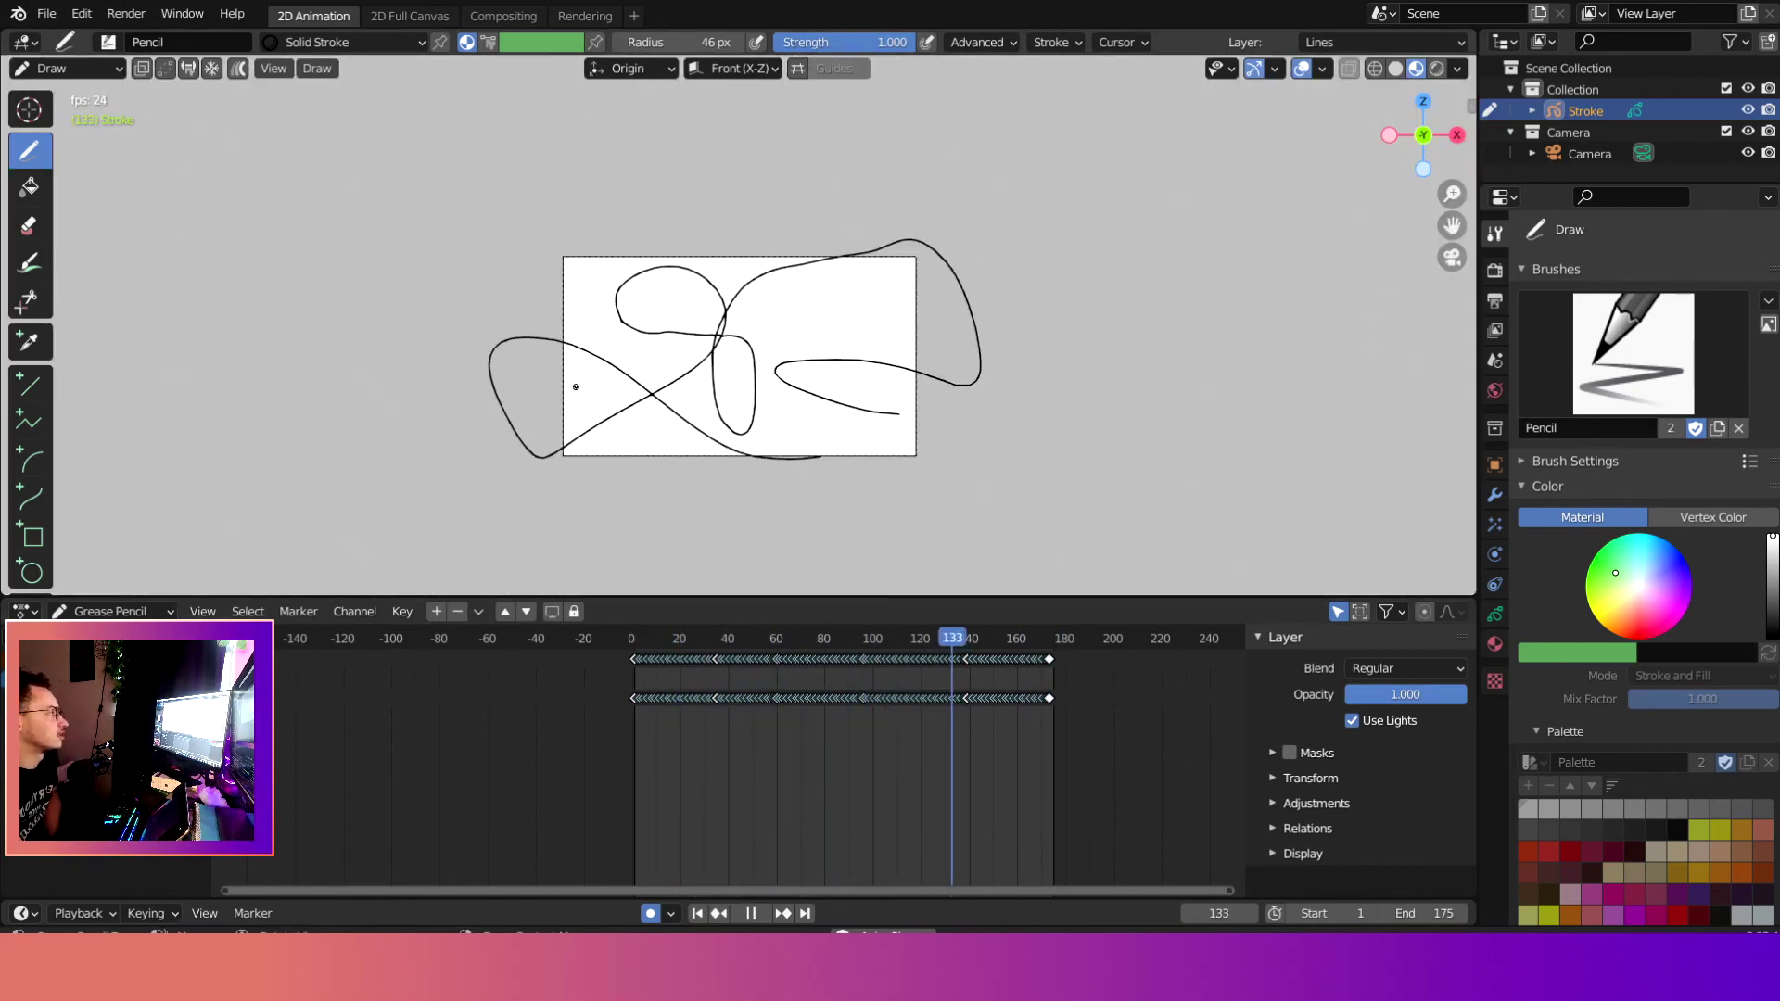